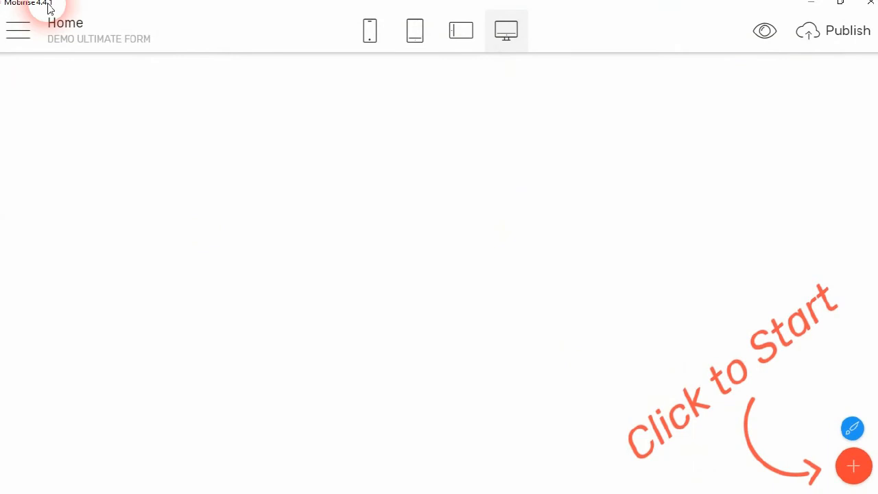
# Go to Themes & Extensions and start importing an extension package
pyautogui.click(51, 23)
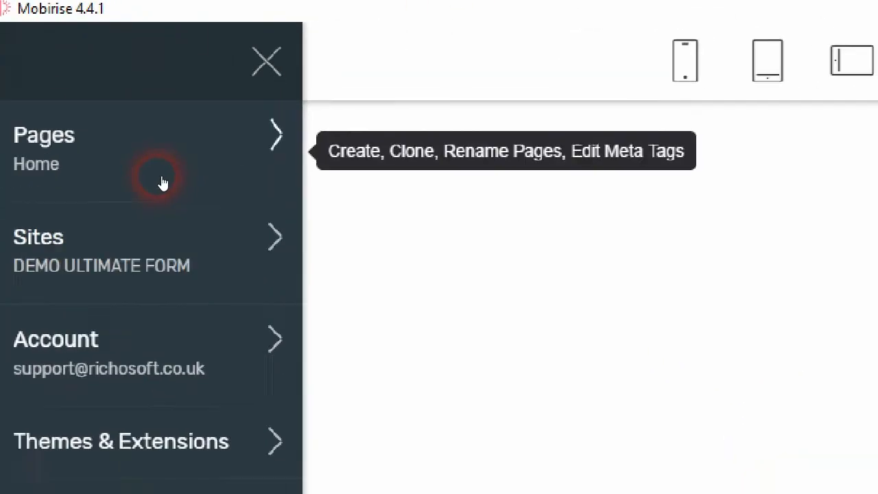
pyautogui.click(694, 51)
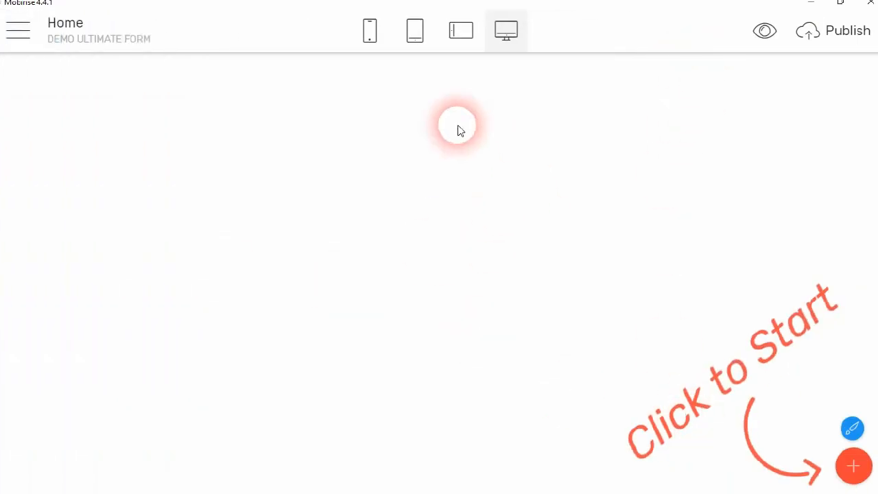
pyautogui.click(6, 62)
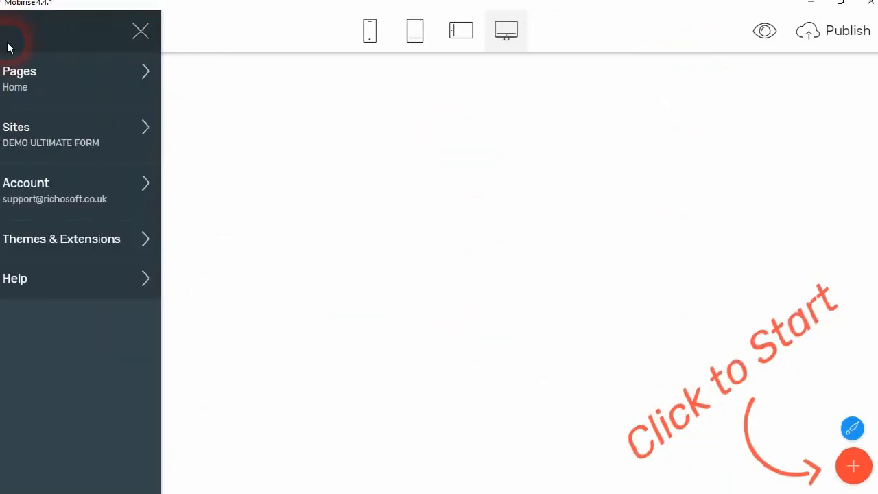
pyautogui.click(64, 240)
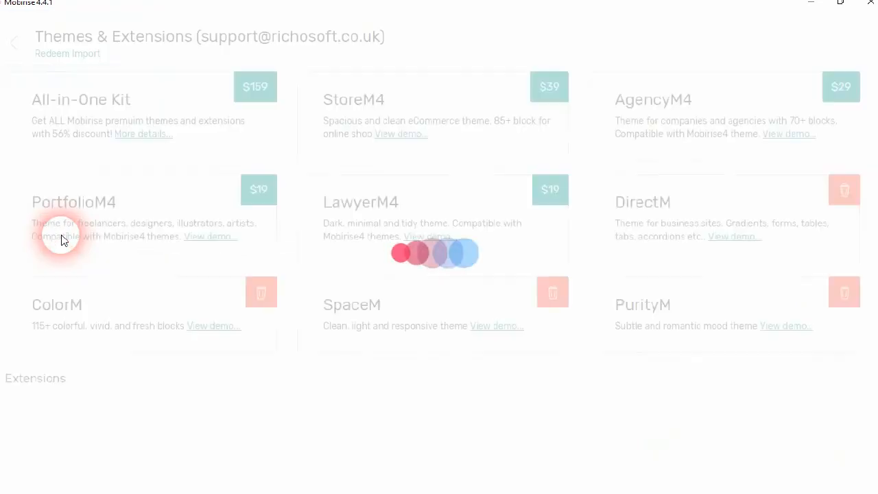
pyautogui.click(86, 55)
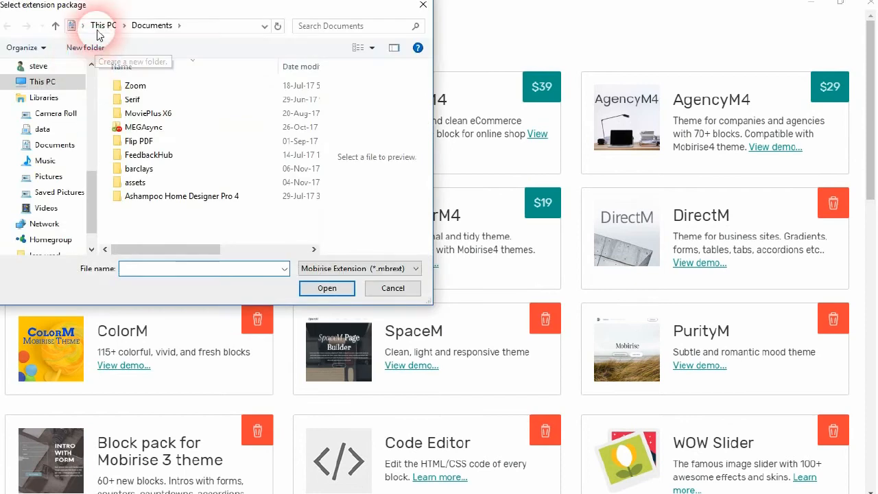
# Load RSCULPROContactForm.mbrext from the RSCULPROContactForm folder on Data (D:)
pyautogui.click(96, 25)
pyautogui.scroll(-3, 214, 185)
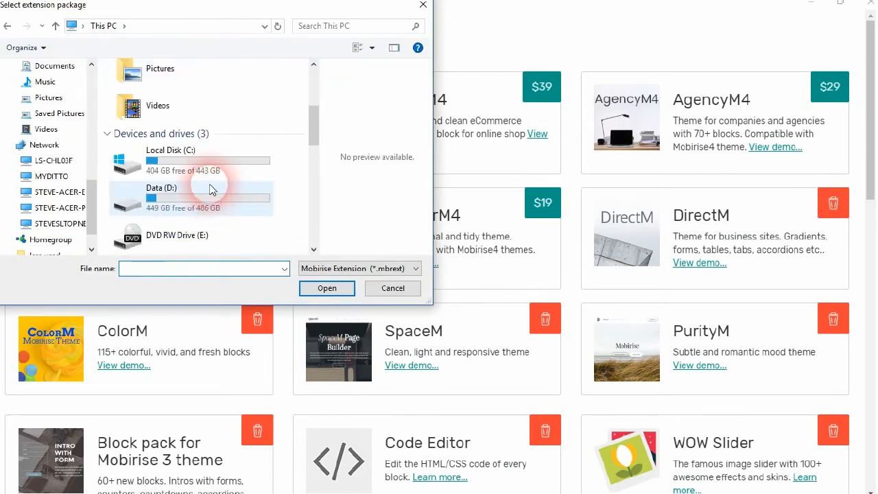
pyautogui.click(176, 203)
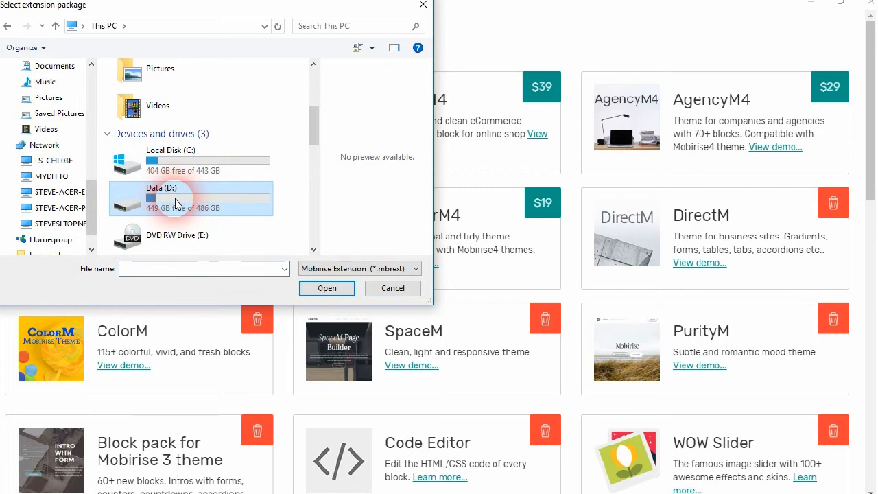
pyautogui.doubleClick(176, 203)
pyautogui.scroll(-4, 196, 220)
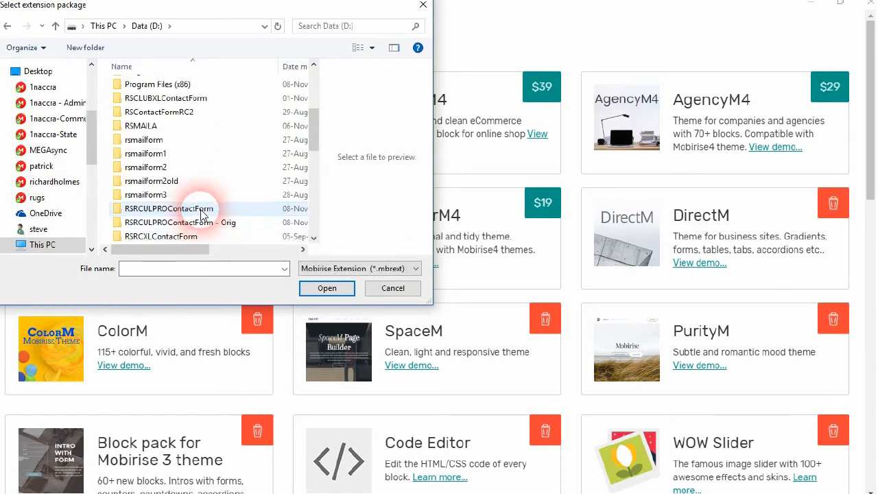
pyautogui.doubleClick(201, 209)
pyautogui.click(283, 103)
pyautogui.click(326, 287)
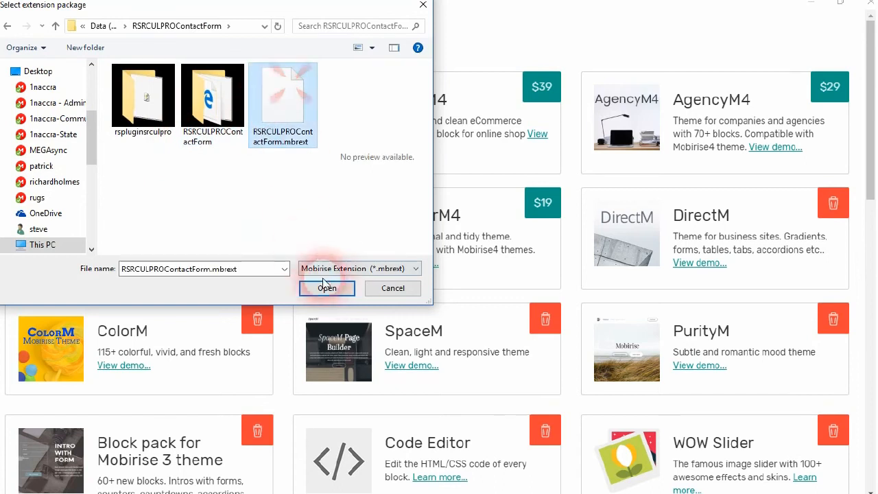
pyautogui.click(336, 292)
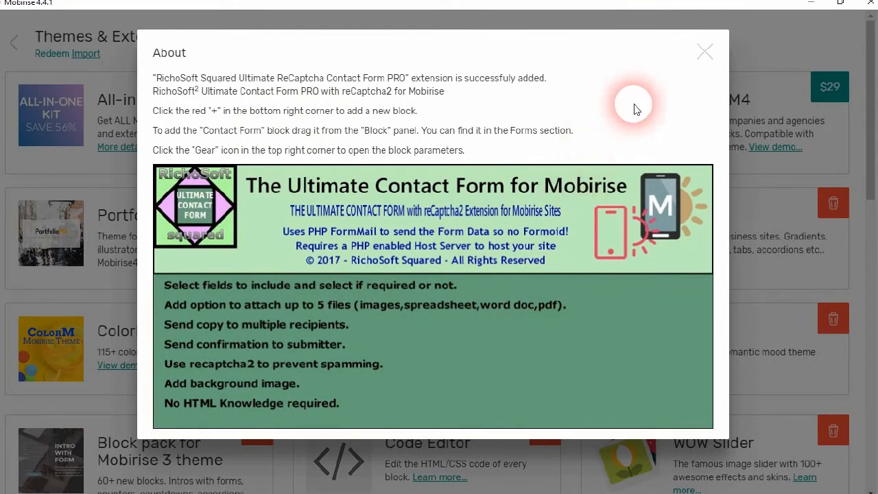
# Dismiss the extension-added confirmation, check the new extension card, and go back to the editor
pyautogui.click(701, 53)
pyautogui.scroll(-10, 641, 162)
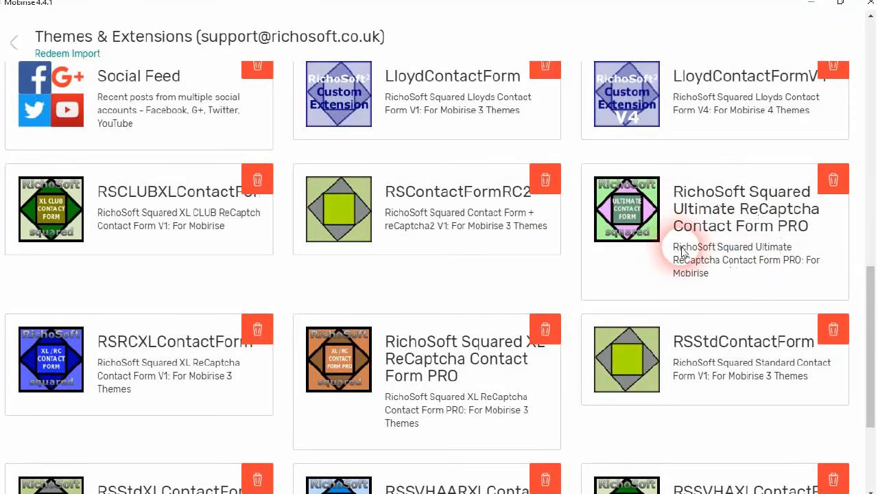
pyautogui.click(13, 42)
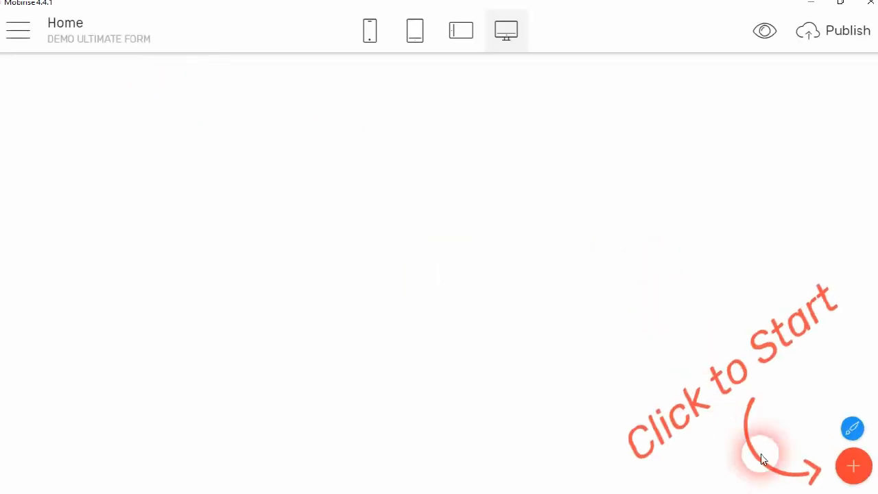
# Drag the Ultimate Contact Form block from the Extension blocks onto the Home page
pyautogui.click(854, 472)
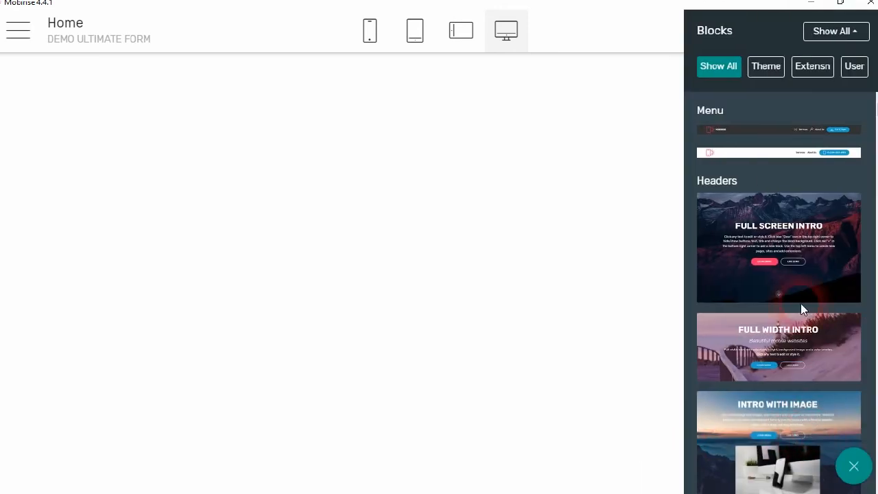
pyautogui.click(813, 68)
pyautogui.scroll(-10, 737, 270)
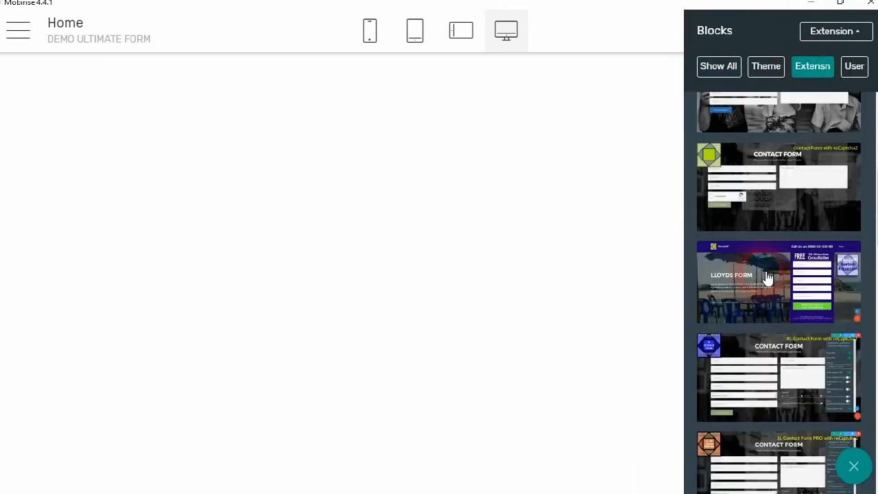
pyautogui.scroll(-5, 767, 276)
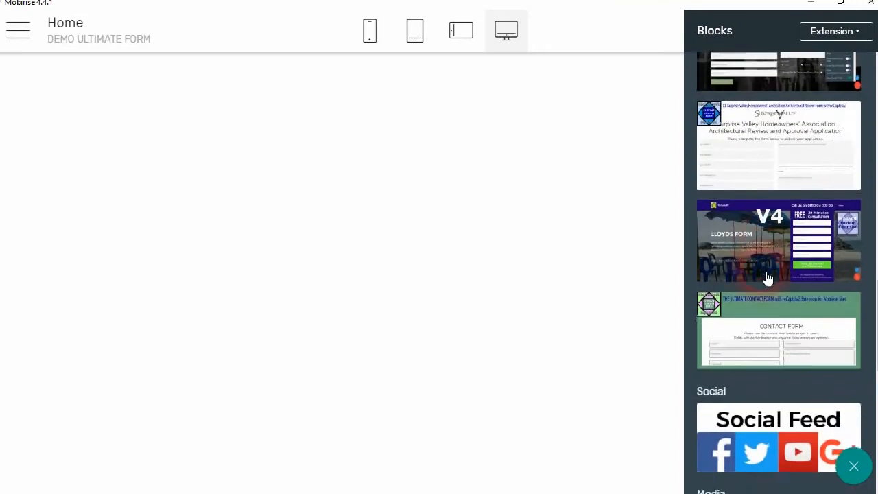
pyautogui.moveTo(793, 261); pyautogui.dragTo(341, 249)
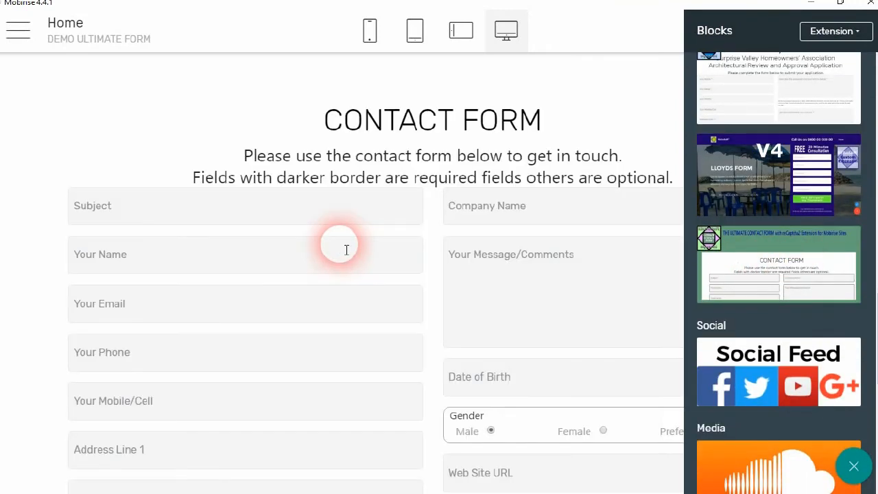
pyautogui.click(663, 103)
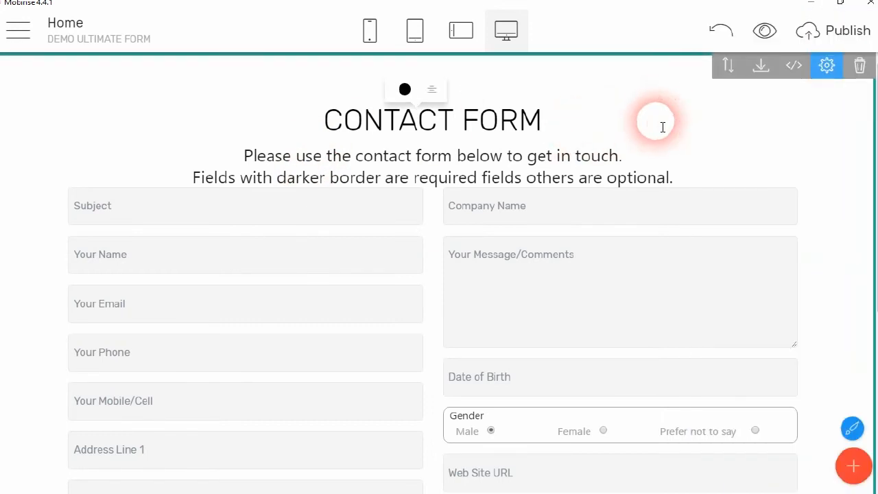
# Select the CONTACT FORM heading text, apply bold, and review the full form
pyautogui.click(396, 130)
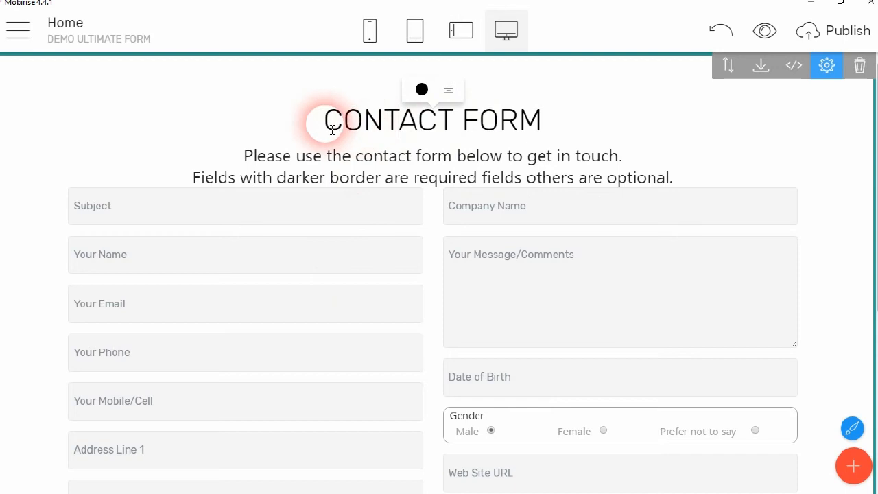
pyautogui.moveTo(330, 125); pyautogui.dragTo(565, 127)
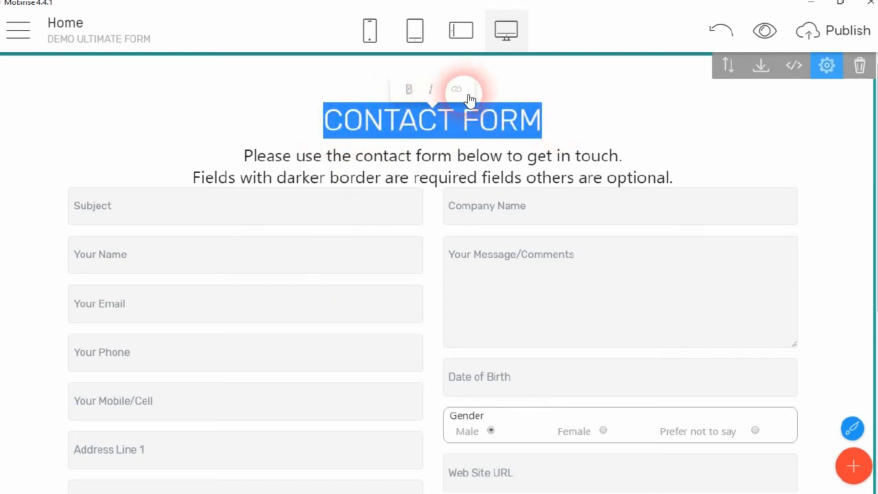
pyautogui.click(438, 122)
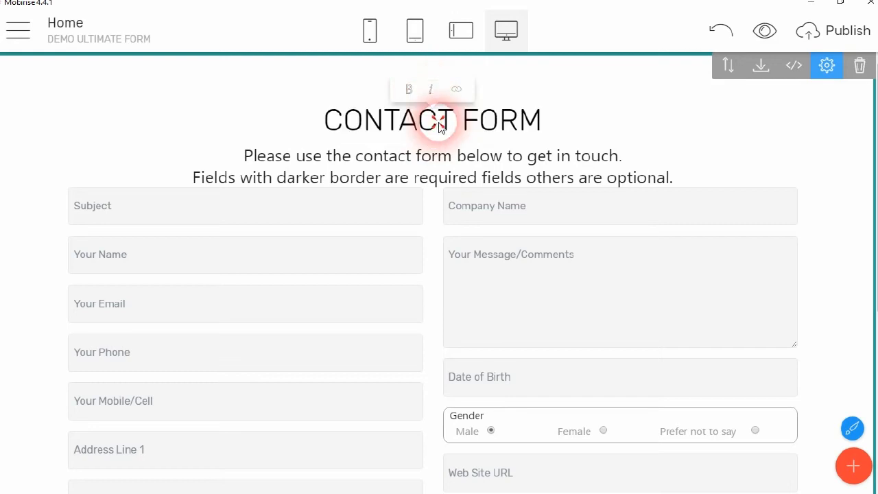
pyautogui.click(544, 121)
pyautogui.moveTo(493, 122); pyautogui.dragTo(333, 102)
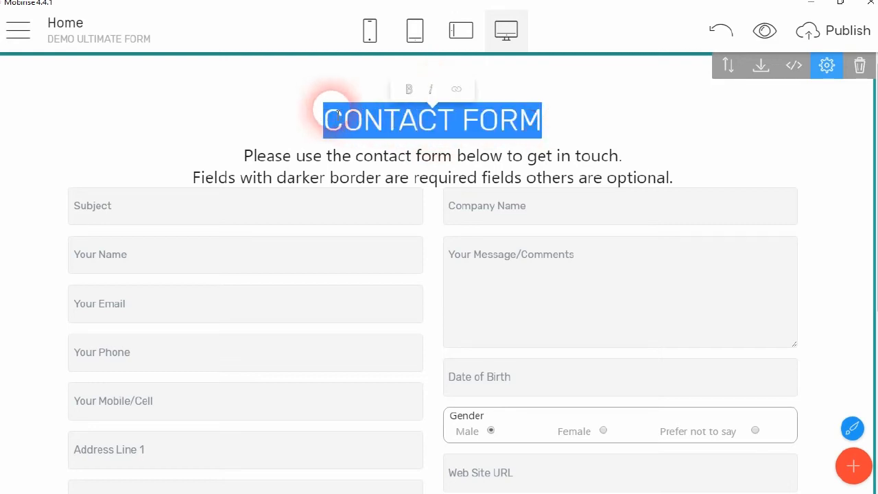
pyautogui.click(408, 91)
pyautogui.click(568, 118)
pyautogui.click(381, 179)
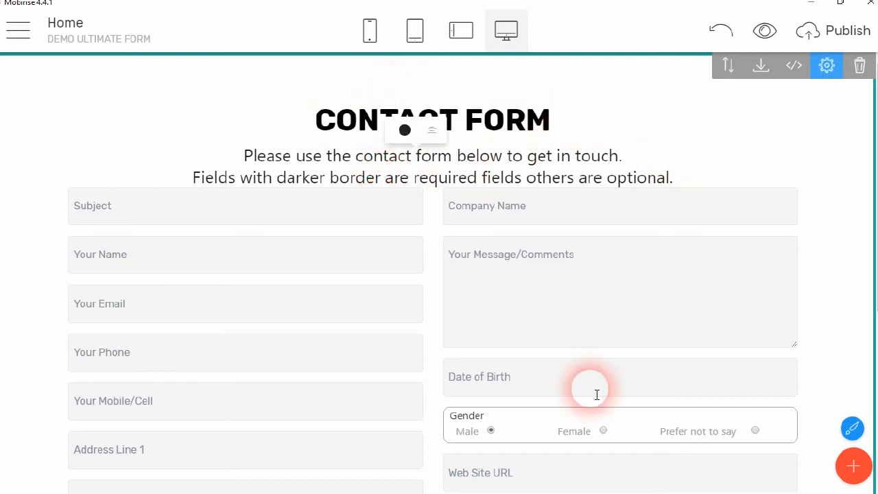
pyautogui.scroll(-5, 282, 308)
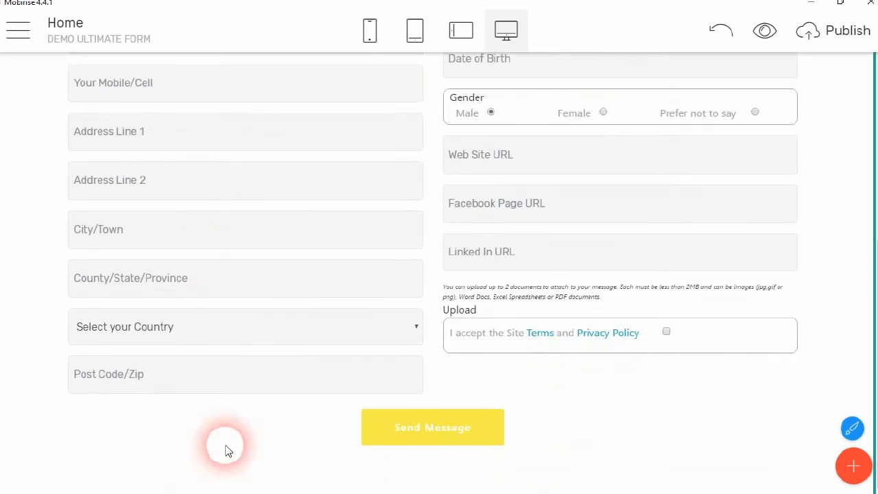
pyautogui.scroll(1, 363, 173)
pyautogui.scroll(4, 386, 184)
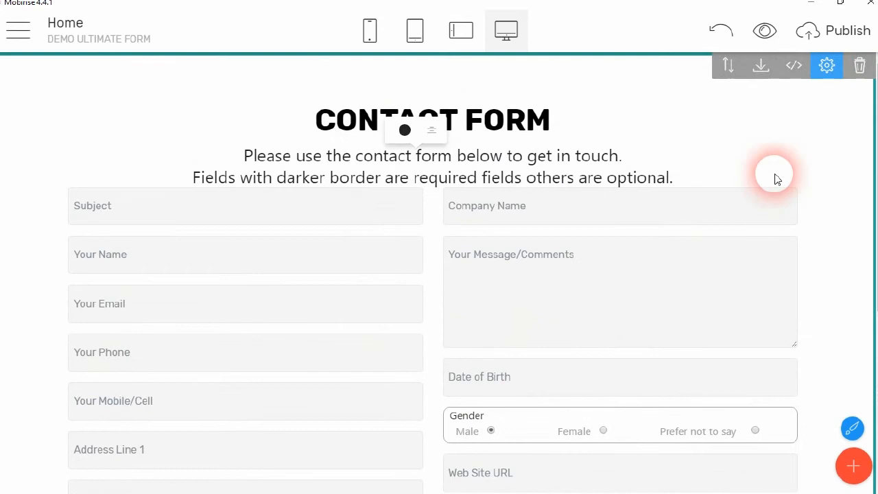
# In the block settings, test the Show Title and Show Text toggles and select the Public API Key placeholder
pyautogui.click(827, 65)
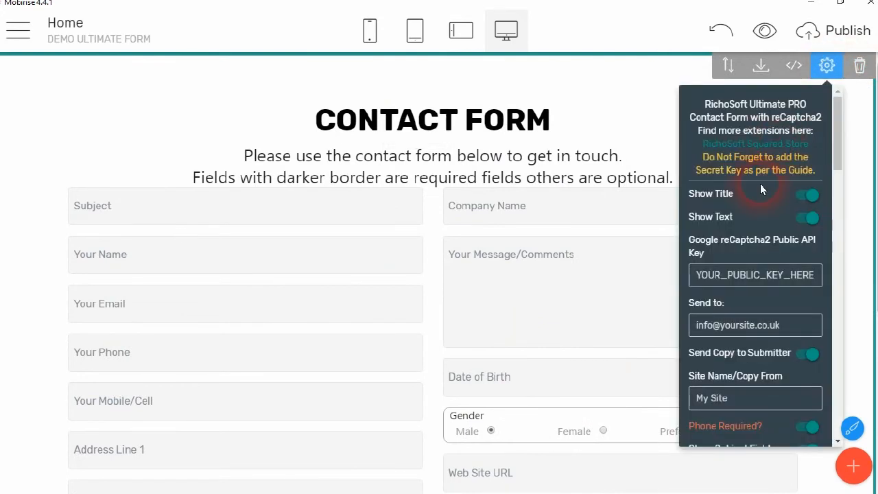
pyautogui.click(813, 196)
pyautogui.click(813, 196)
pyautogui.click(807, 221)
pyautogui.click(808, 219)
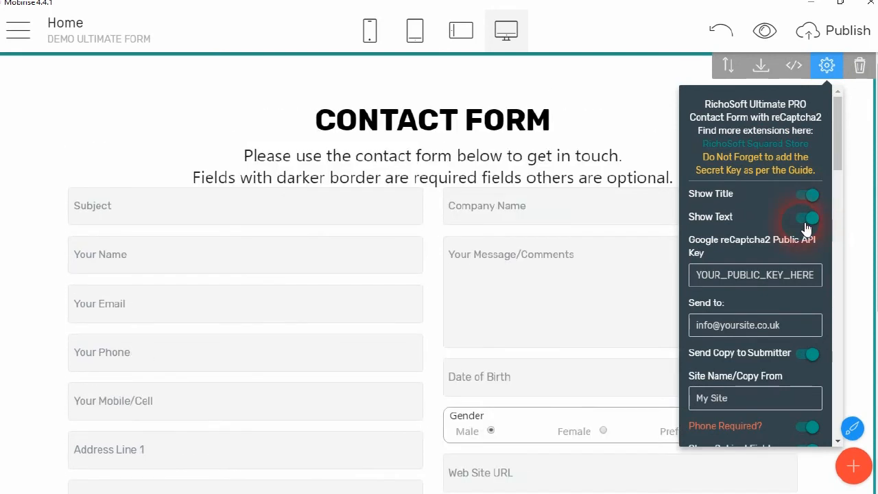
pyautogui.scroll(-2, 754, 219)
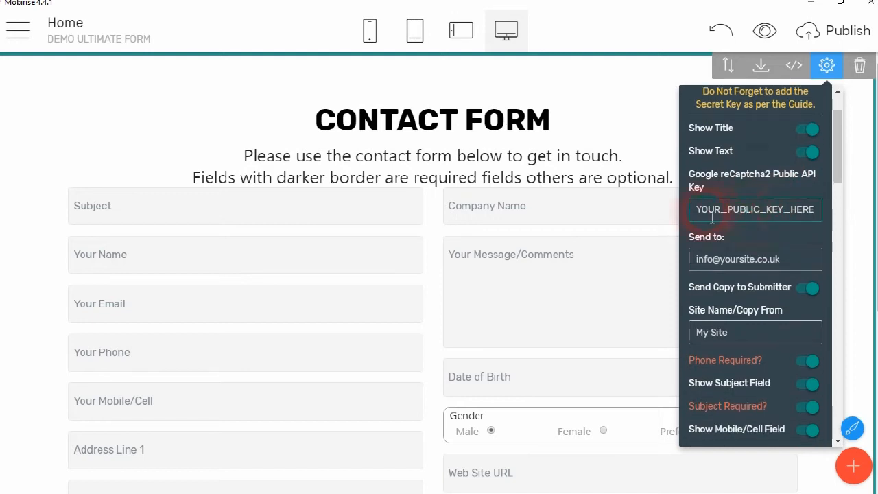
pyautogui.moveTo(691, 210); pyautogui.dragTo(828, 215)
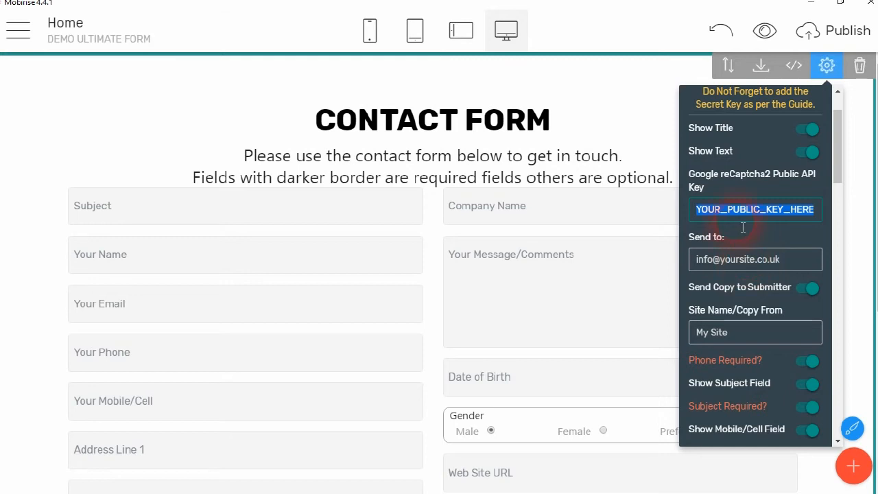
pyautogui.scroll(-4, 743, 227)
# Replace the Send to address with two recipient e-mail addresses and switch off Send Copy to Submitter
pyautogui.click(737, 134)
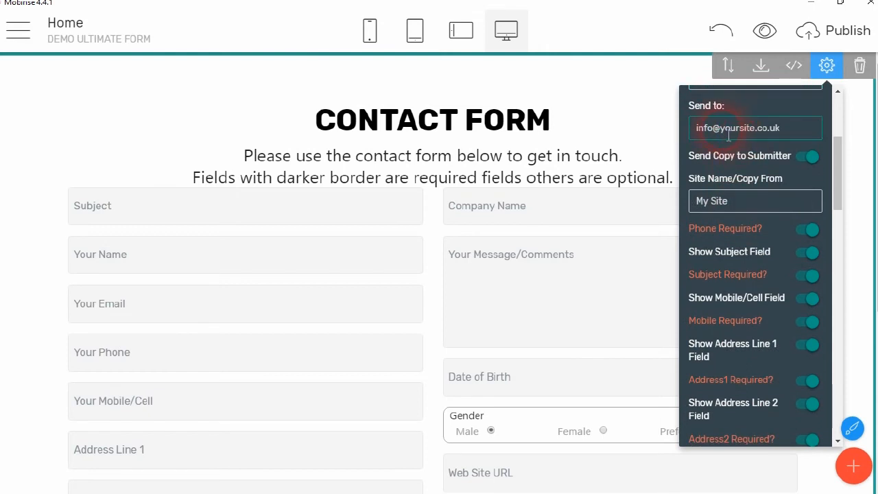
pyautogui.moveTo(719, 132); pyautogui.dragTo(808, 133)
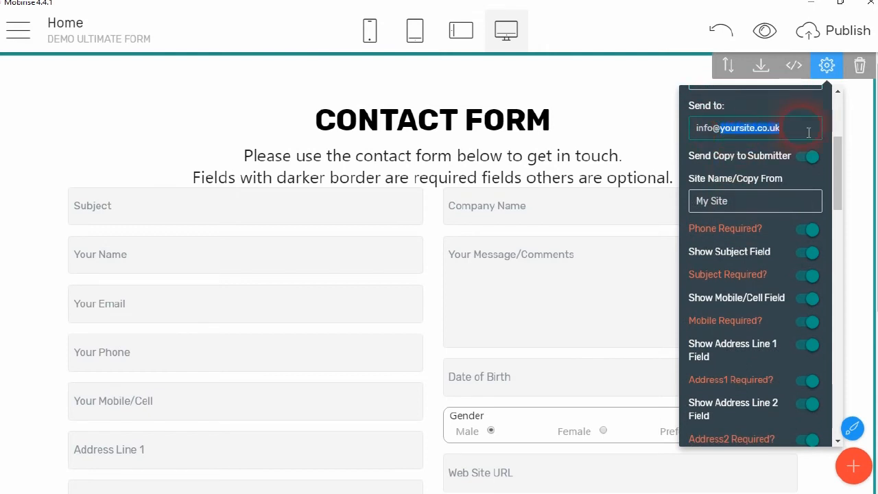
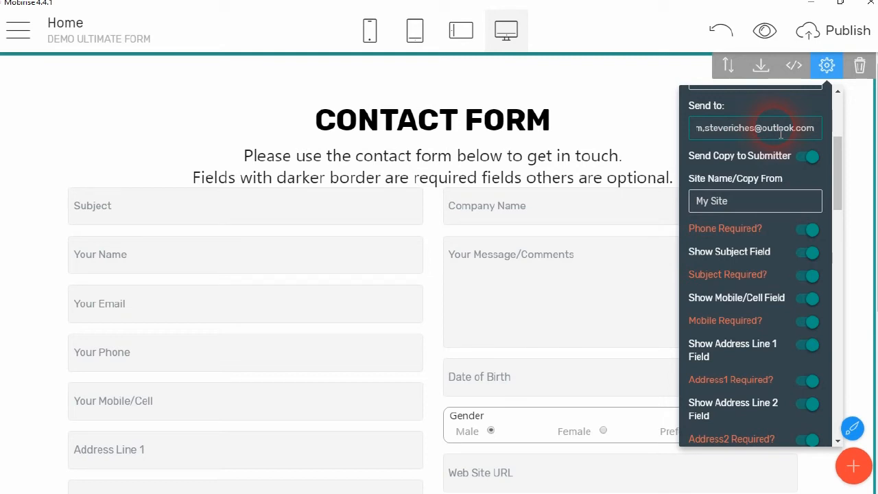
pyautogui.click(748, 149)
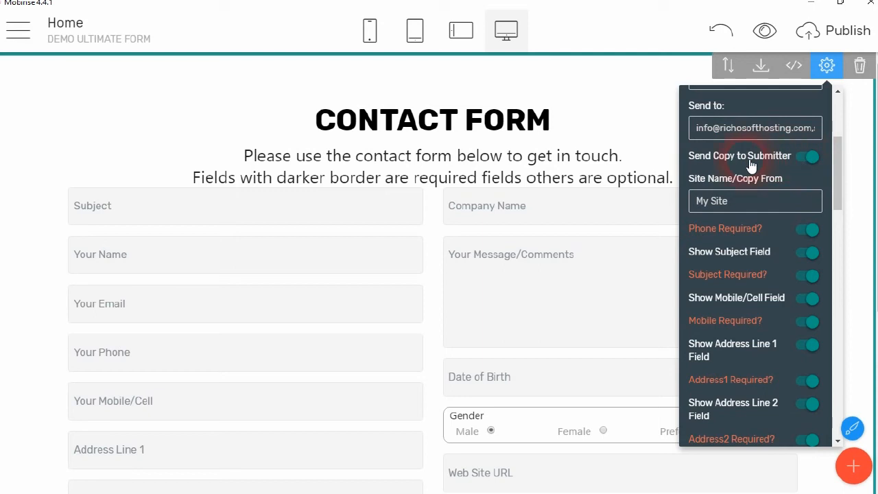
pyautogui.click(810, 160)
# Turn Send Copy to Submitter back on and change the site name from My Site to Demo Ultimate Site
pyautogui.click(811, 159)
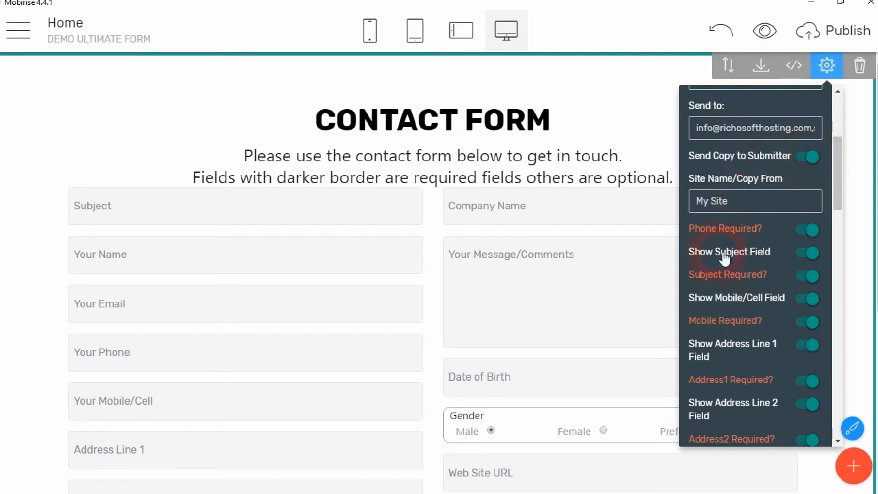
pyautogui.moveTo(733, 197); pyautogui.dragTo(647, 206)
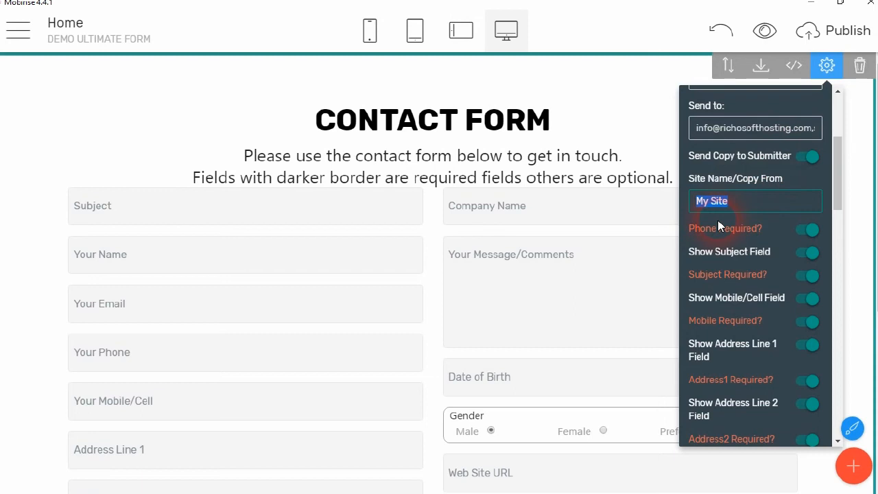
pyautogui.write('Demo Ultimate')
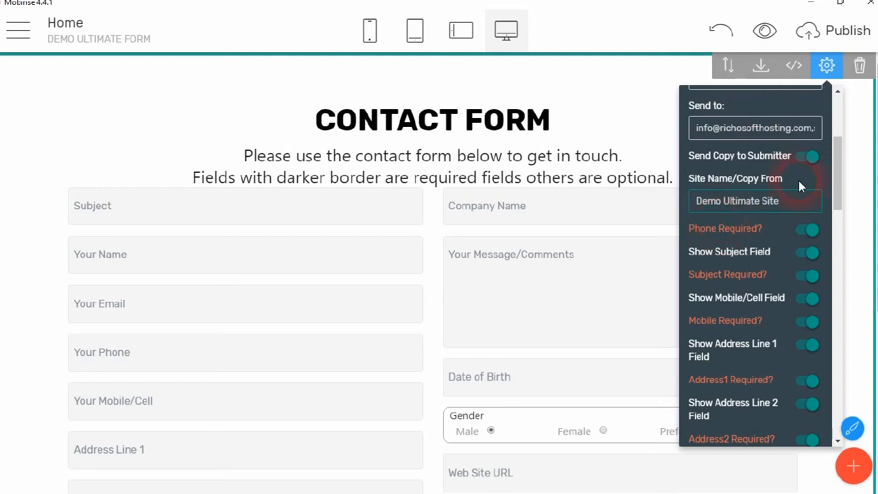
# Check the form's phone and message fields, then toggle the phone's Required setting off and back on
pyautogui.scroll(-2, 782, 206)
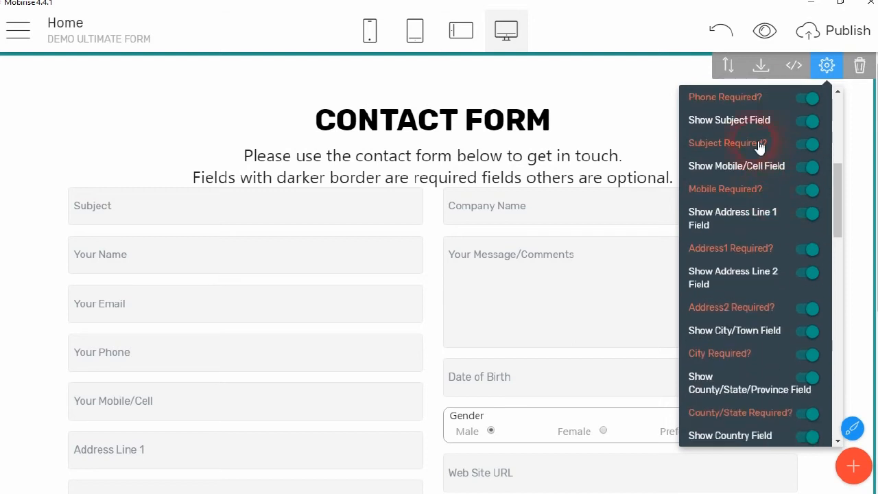
pyautogui.scroll(1, 755, 144)
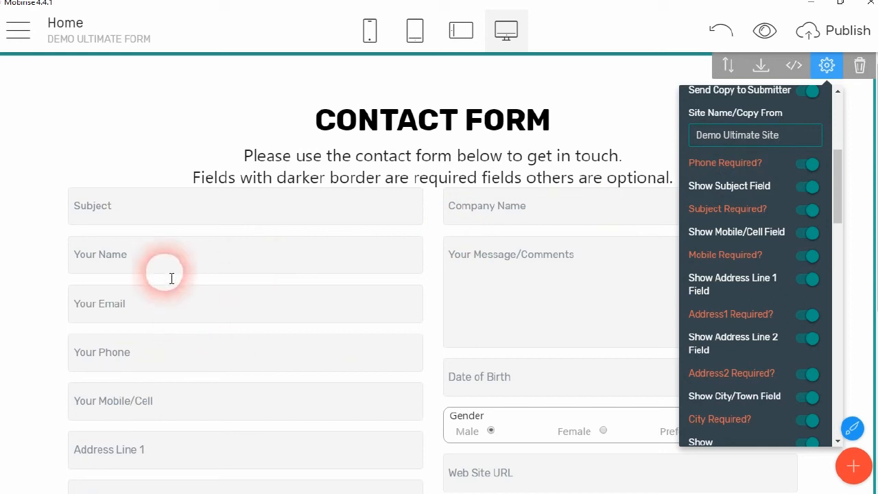
pyautogui.click(149, 353)
pyautogui.click(567, 272)
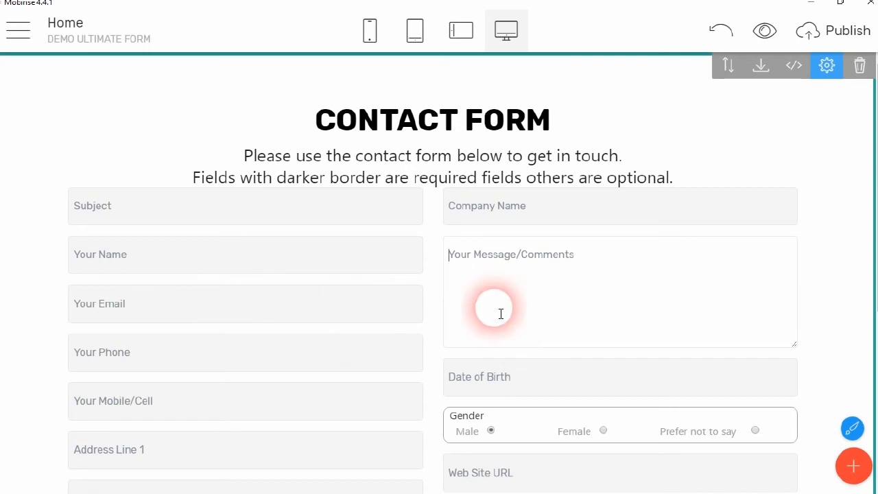
pyautogui.click(827, 65)
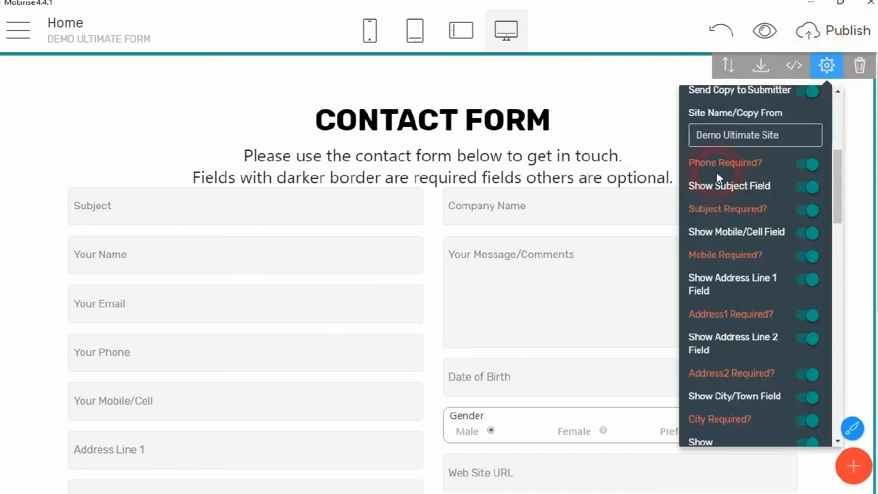
pyautogui.click(808, 167)
pyautogui.click(807, 168)
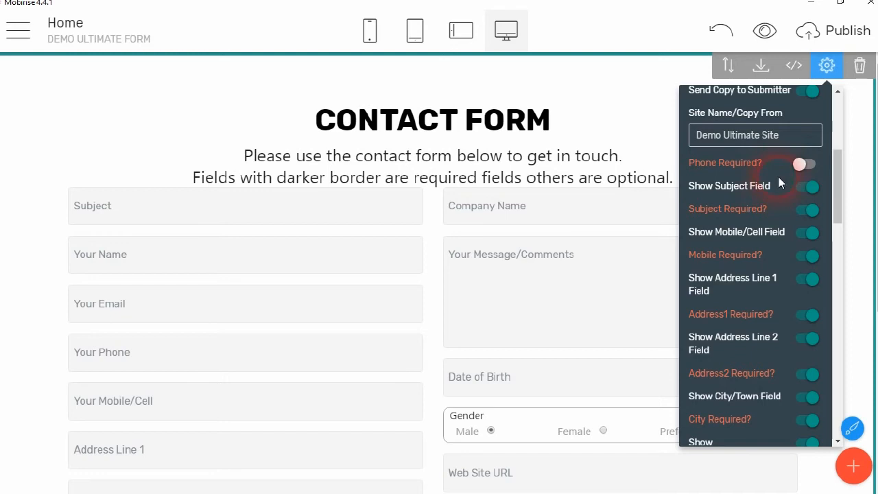
pyautogui.click(815, 166)
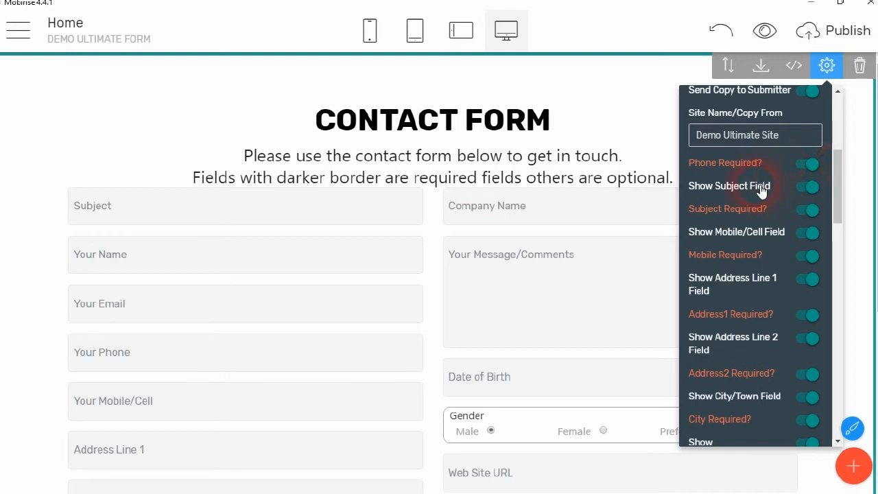
# Switch off Show Mobile/Cell Field and Show Subject Field
pyautogui.click(808, 187)
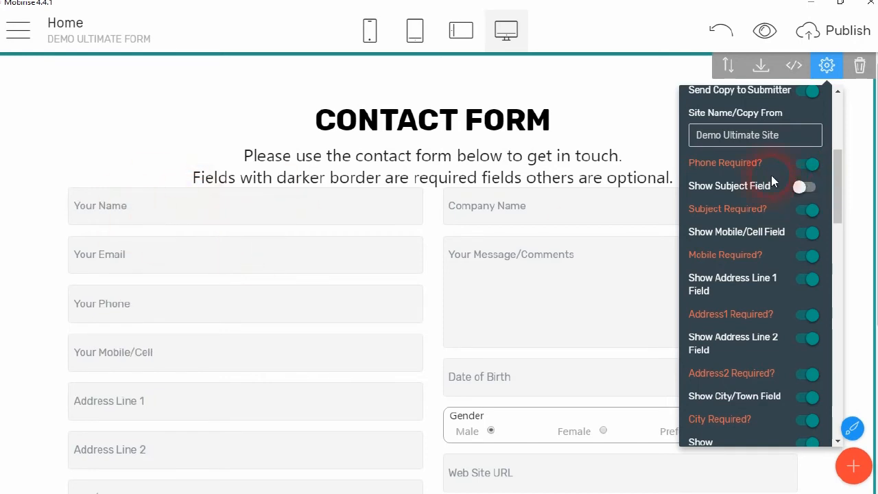
pyautogui.click(807, 188)
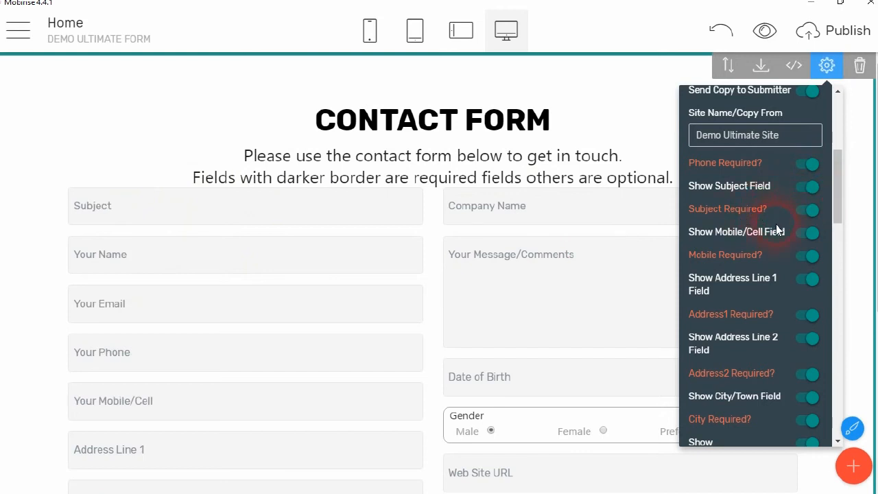
pyautogui.scroll(-1, 776, 219)
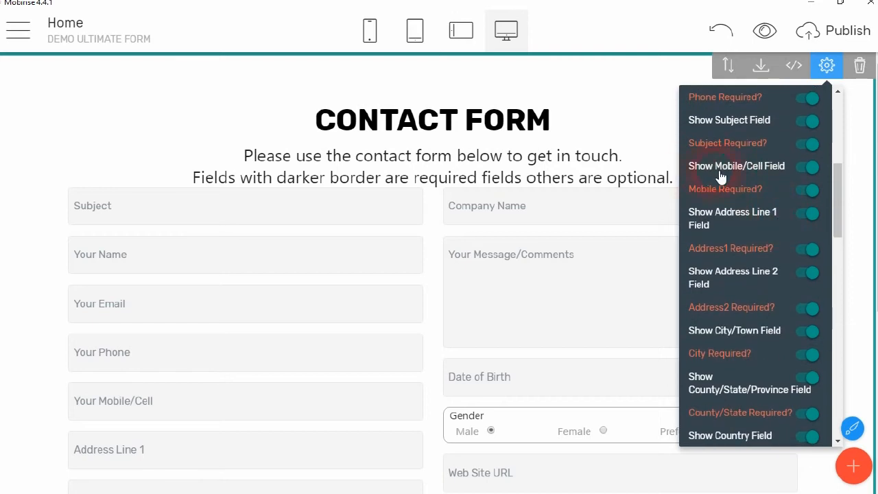
pyautogui.click(808, 168)
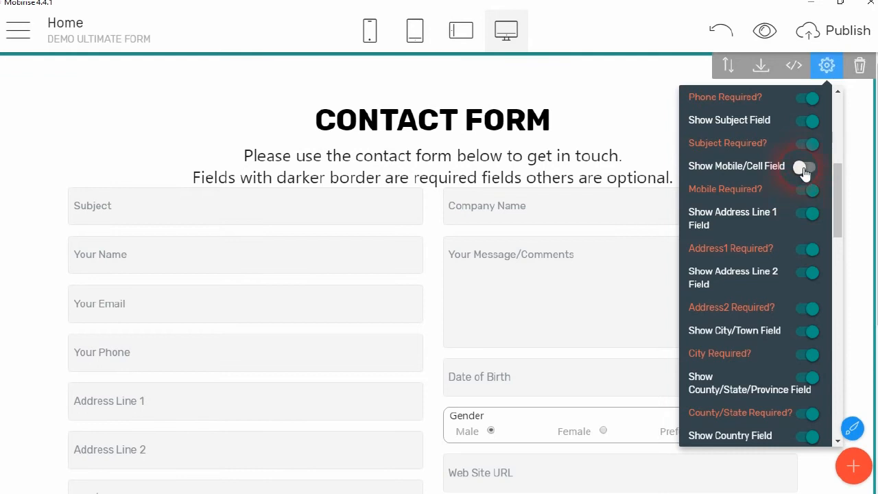
pyautogui.scroll(-1, 738, 215)
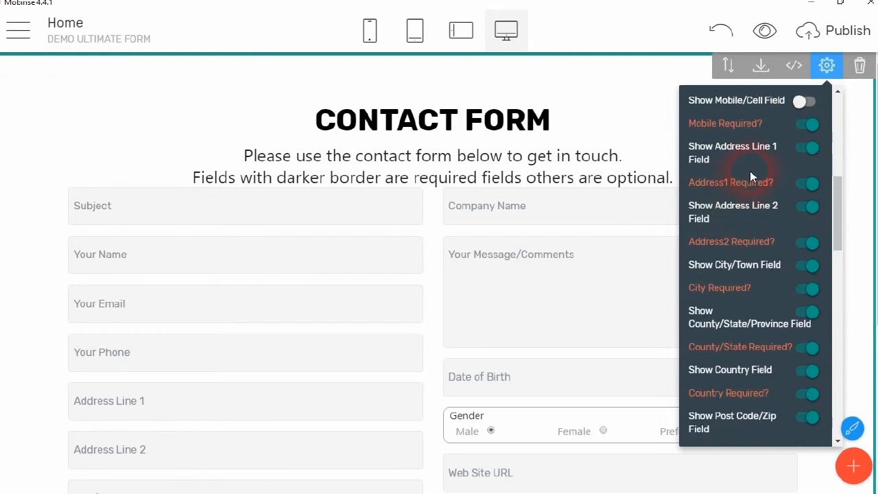
pyautogui.scroll(2, 749, 171)
pyautogui.click(809, 191)
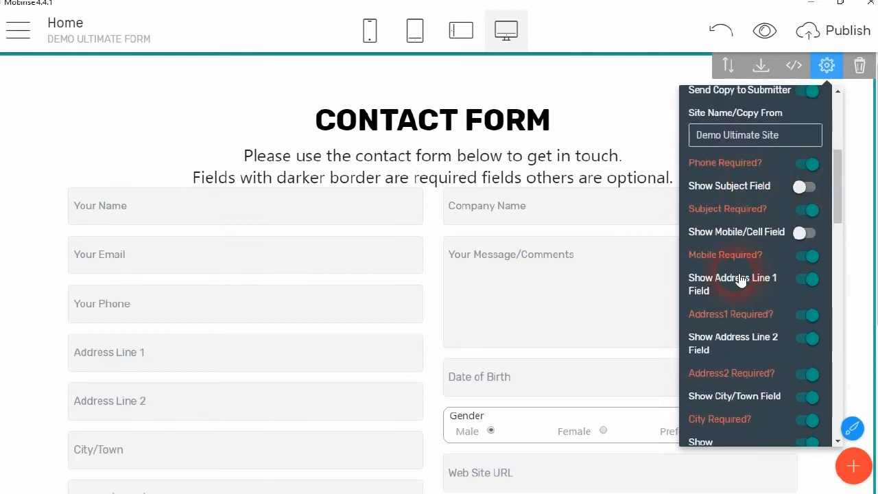
# Toggle the Address Line 1 field off and back on, then review the remaining field settings
pyautogui.scroll(-1, 749, 247)
pyautogui.scroll(-1, 768, 231)
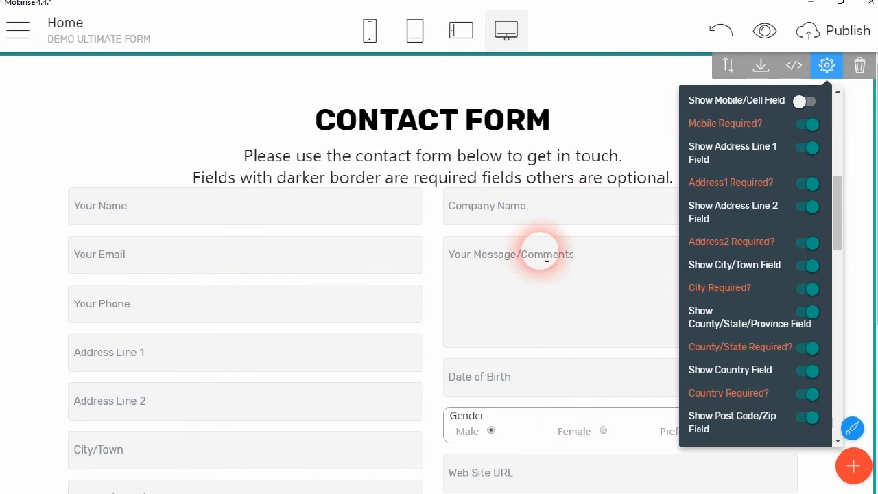
pyautogui.click(812, 145)
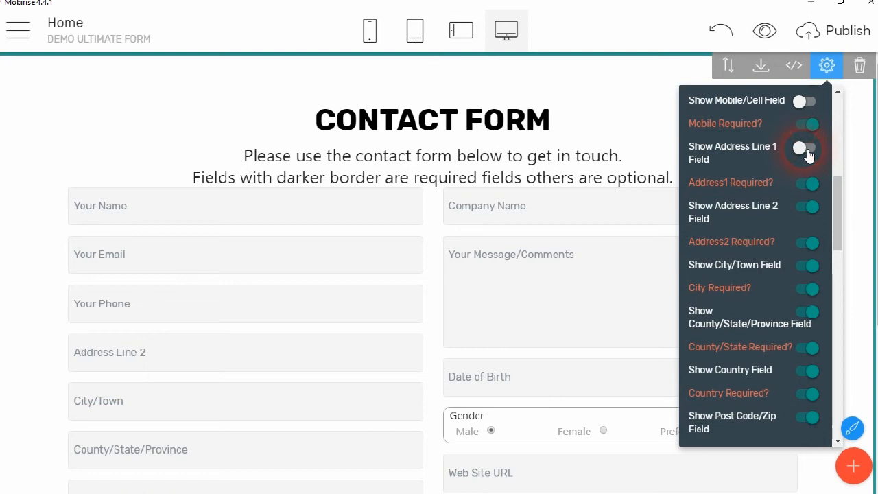
pyautogui.click(808, 149)
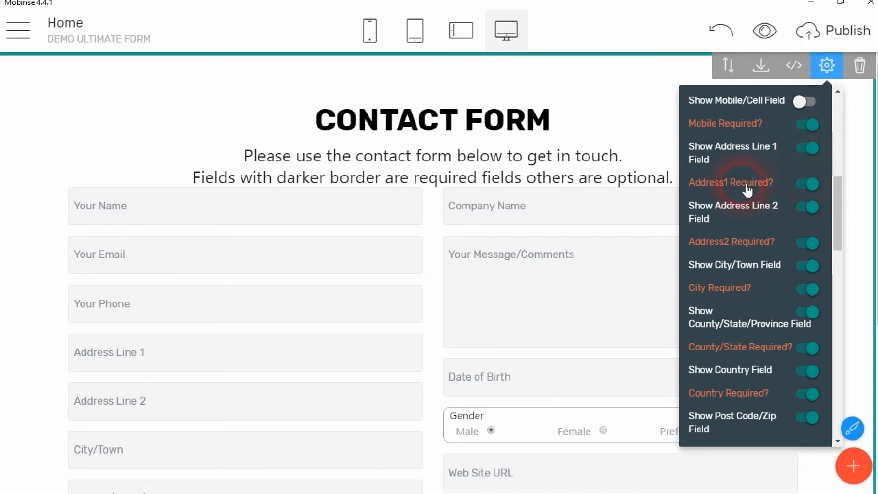
pyautogui.scroll(-1, 769, 173)
pyautogui.click(807, 146)
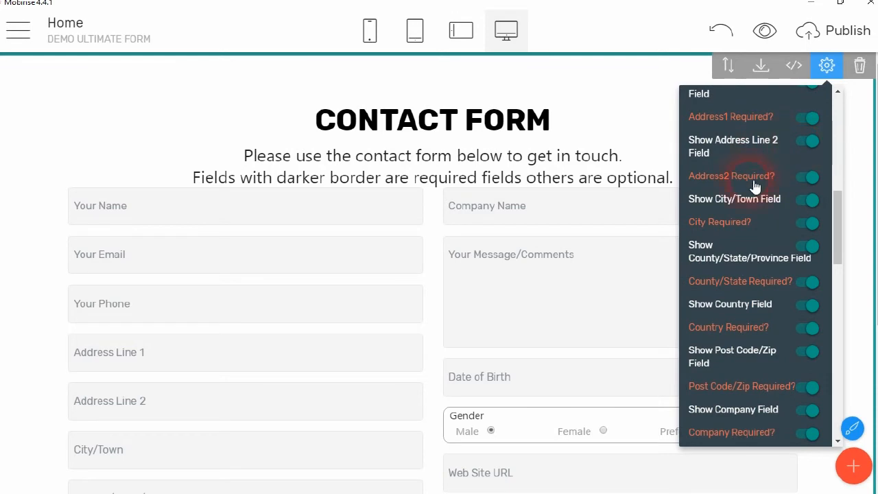
pyautogui.scroll(-2, 776, 197)
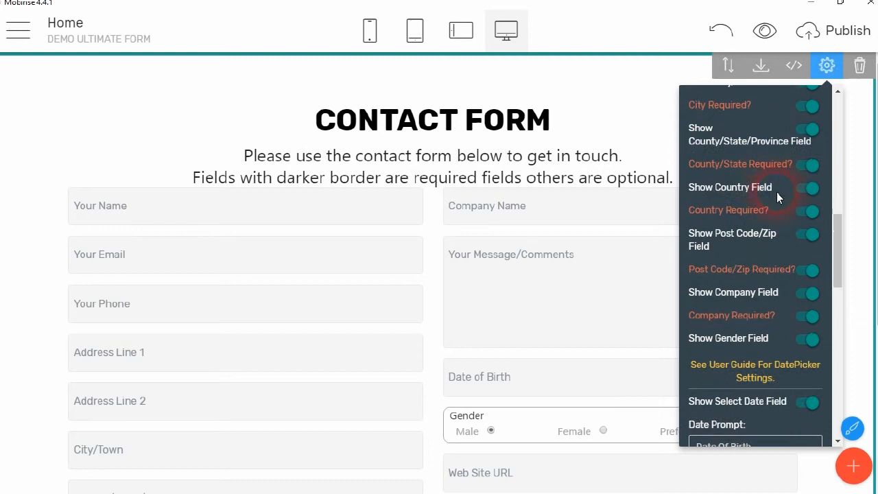
pyautogui.scroll(1, 756, 128)
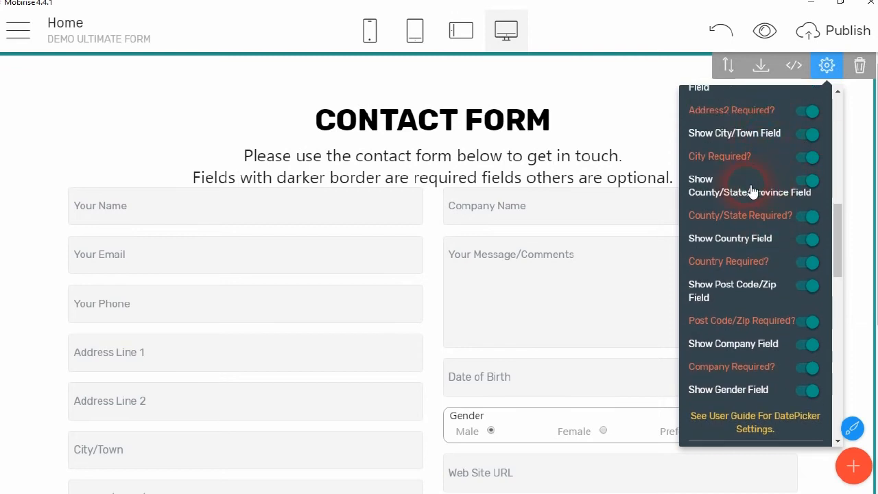
pyautogui.scroll(2, 793, 169)
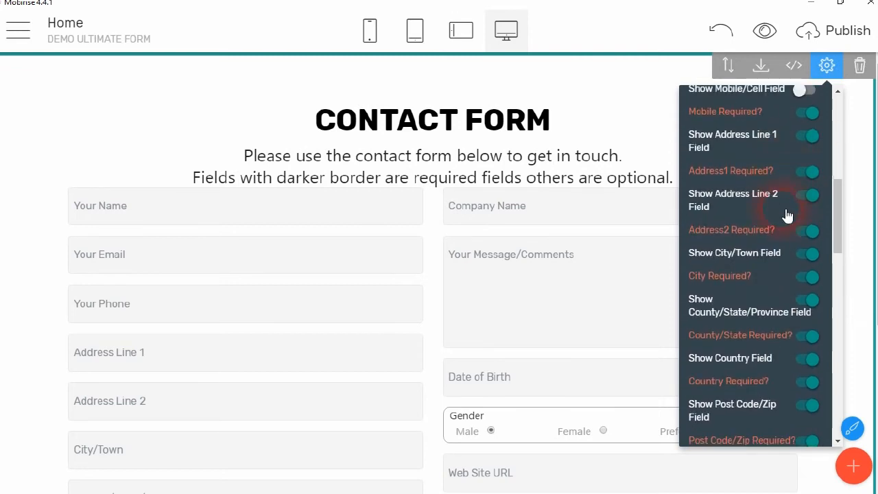
pyautogui.scroll(-1, 785, 212)
pyautogui.scroll(4, 782, 192)
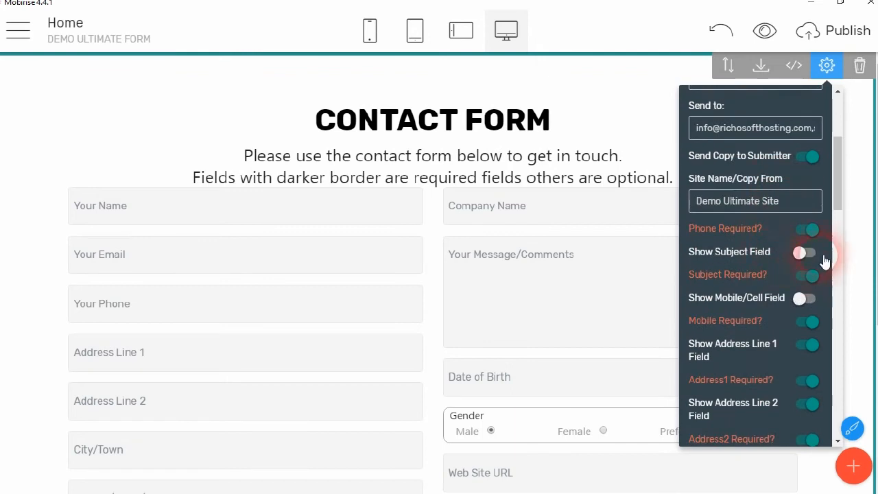
pyautogui.scroll(-1, 809, 302)
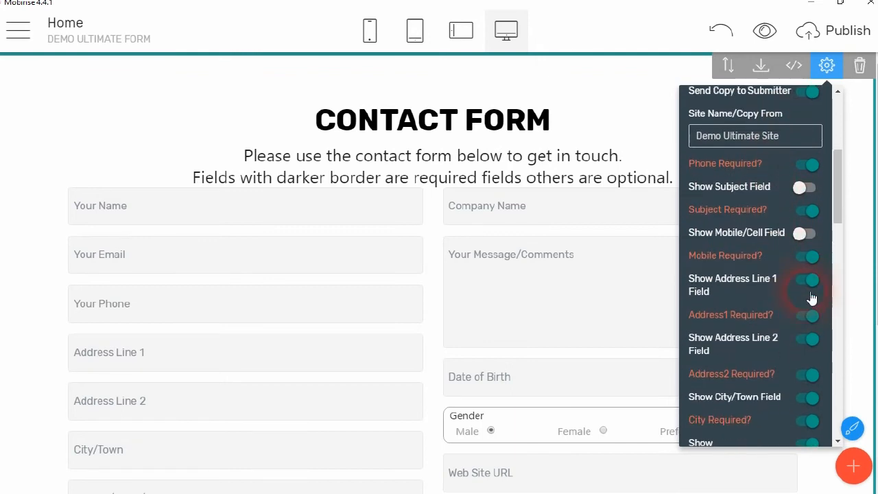
# Hide the Address Line 1 and Address Line 2 fields, keeping Address Line 1 required
pyautogui.click(809, 285)
pyautogui.scroll(-1, 808, 288)
pyautogui.click(808, 252)
pyautogui.scroll(-2, 806, 220)
pyautogui.click(803, 180)
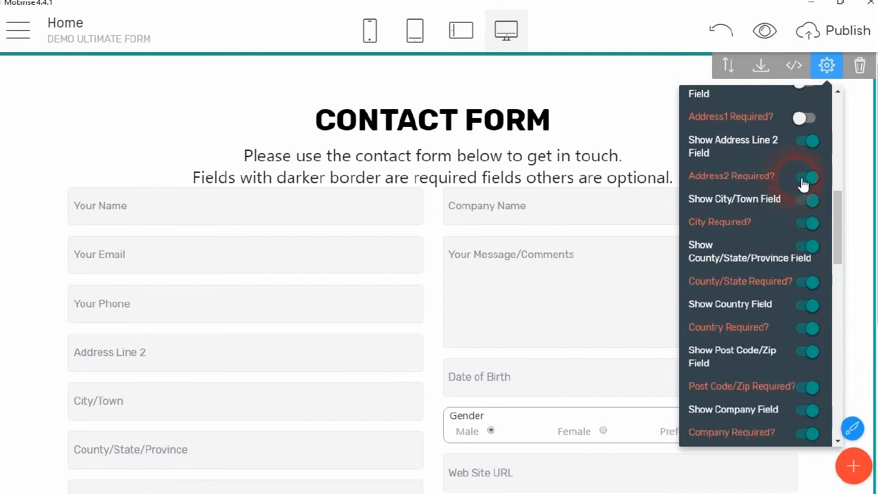
pyautogui.scroll(1, 803, 183)
pyautogui.click(801, 183)
pyautogui.click(804, 211)
pyautogui.click(810, 244)
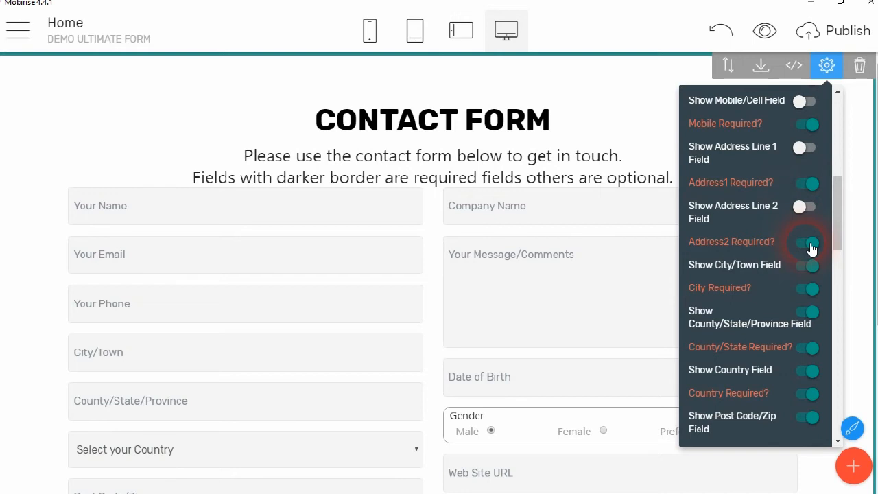
pyautogui.scroll(-1, 811, 248)
# Hide the City/Town, County/State/Province, Post Code/Zip, Company Name and Gender fields
pyautogui.click(808, 199)
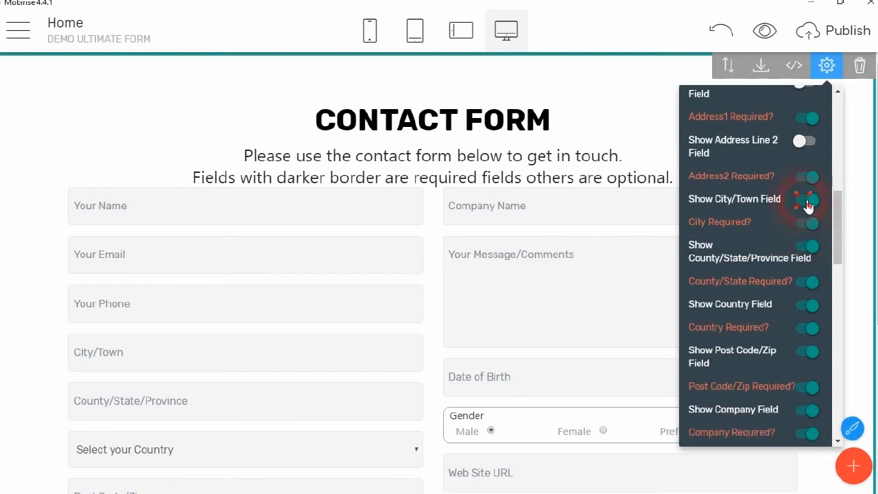
pyautogui.click(809, 247)
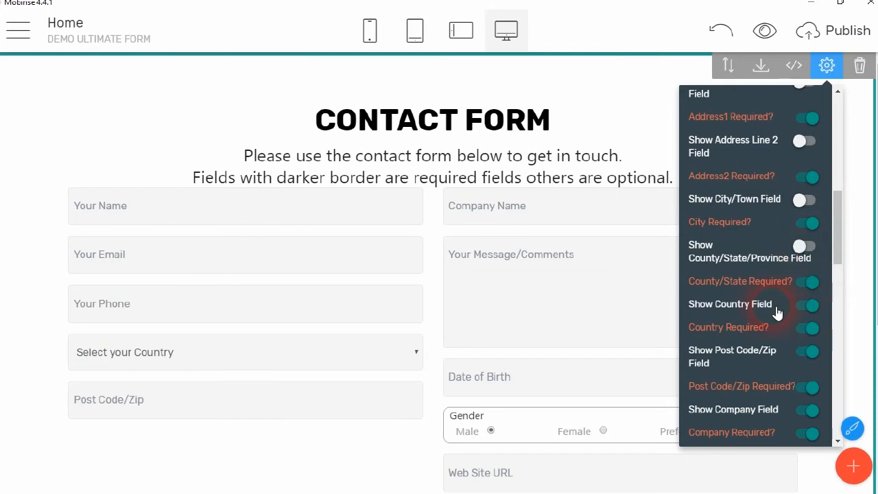
pyautogui.scroll(-2, 795, 275)
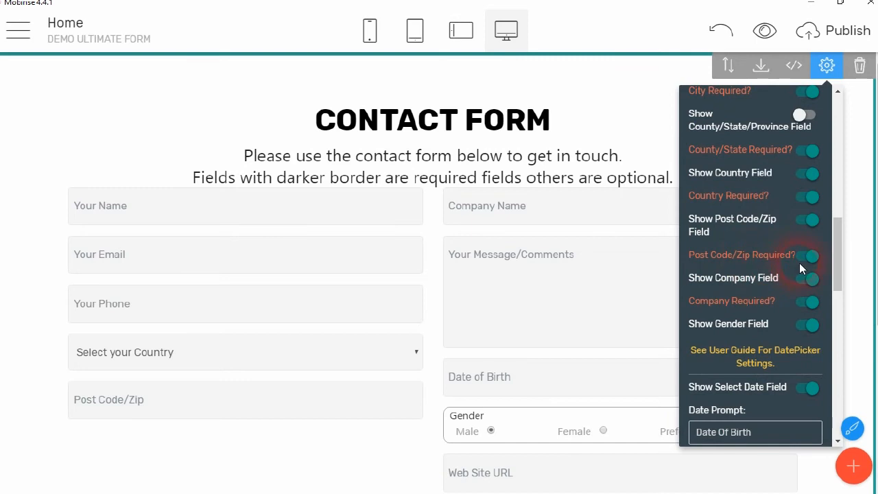
pyautogui.click(804, 221)
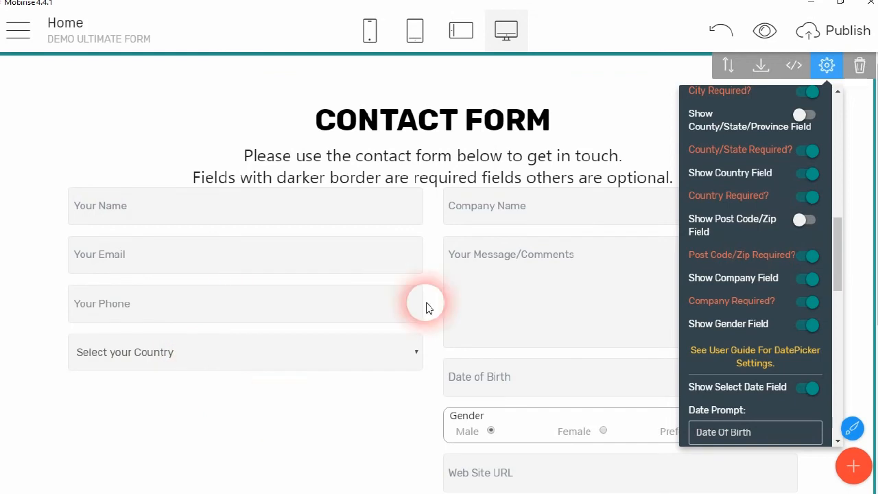
pyautogui.scroll(-5, 755, 175)
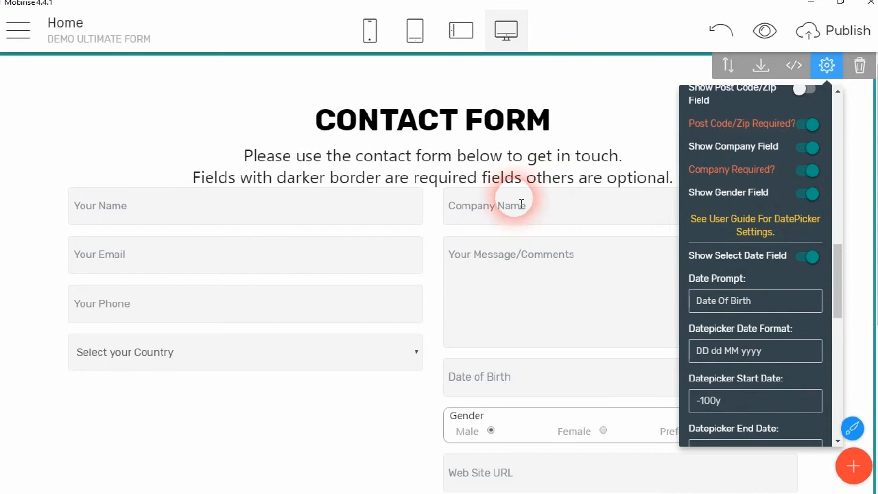
pyautogui.click(805, 150)
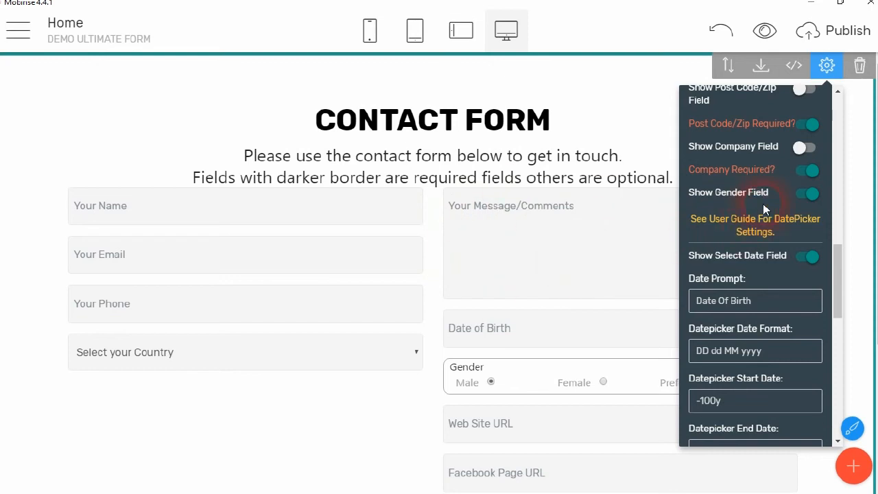
pyautogui.scroll(-2, 763, 204)
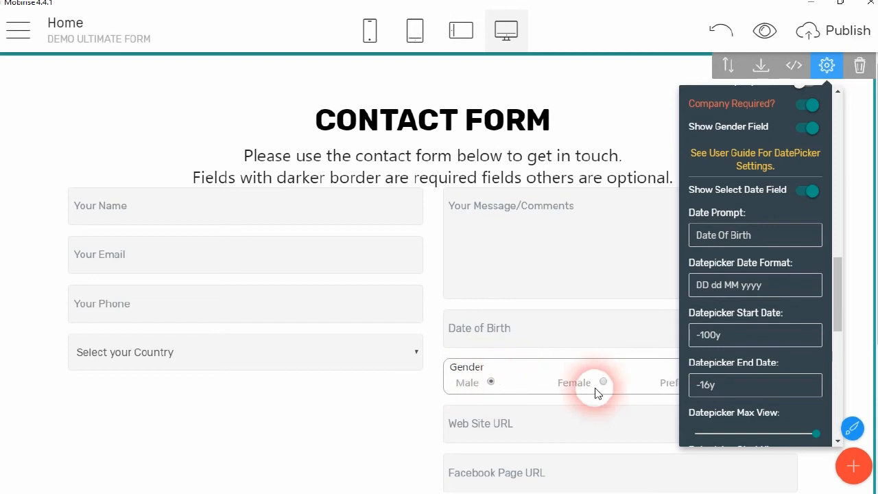
pyautogui.click(804, 129)
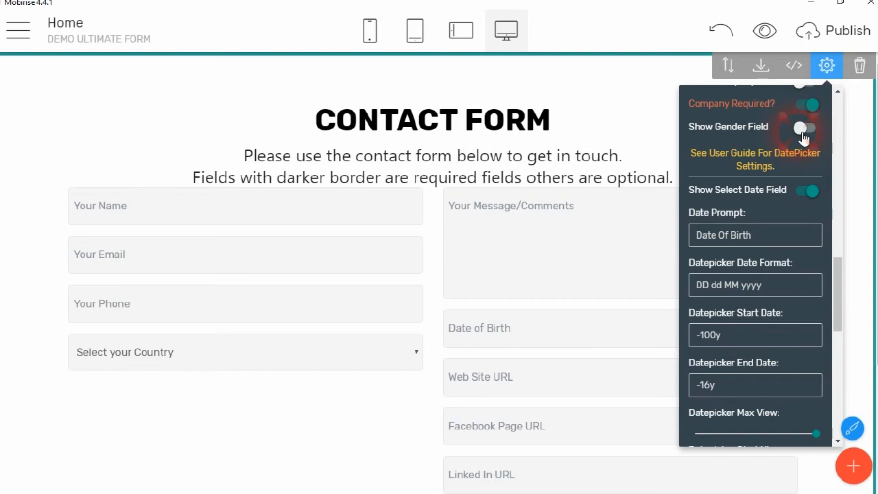
pyautogui.scroll(-1, 556, 326)
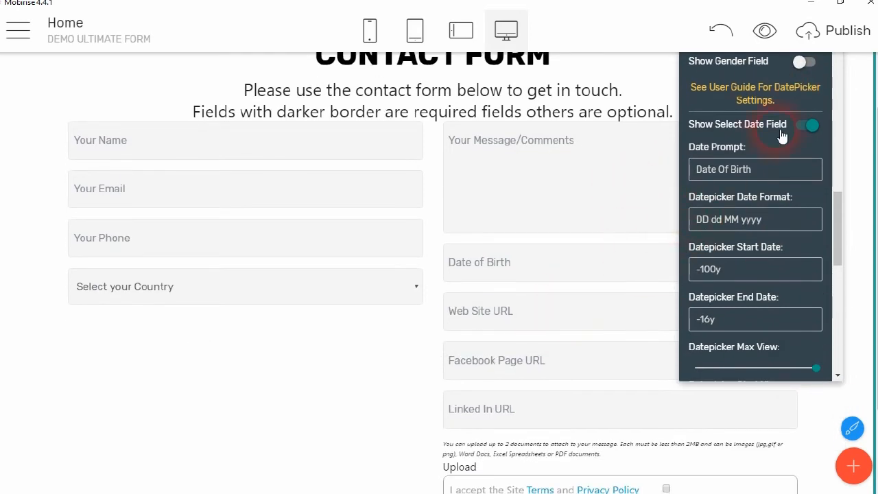
pyautogui.scroll(2, 748, 116)
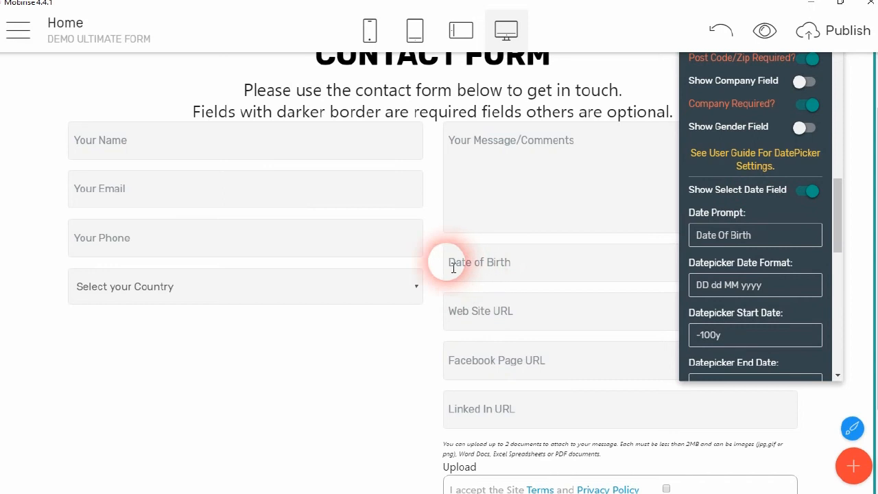
pyautogui.click(738, 242)
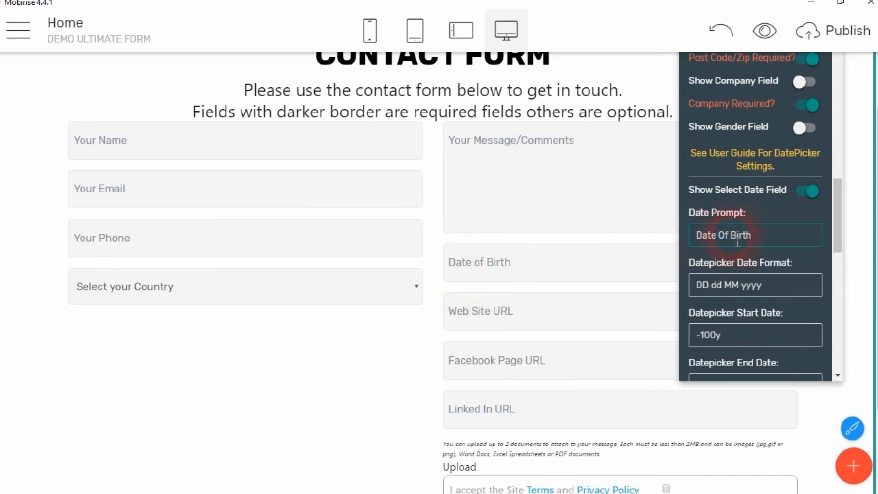
pyautogui.doubleClick(735, 236)
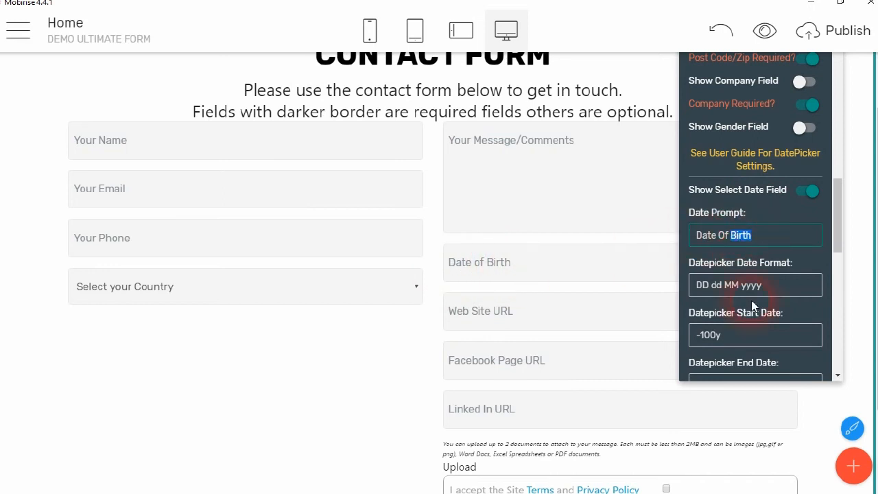
pyautogui.write('Appoin')
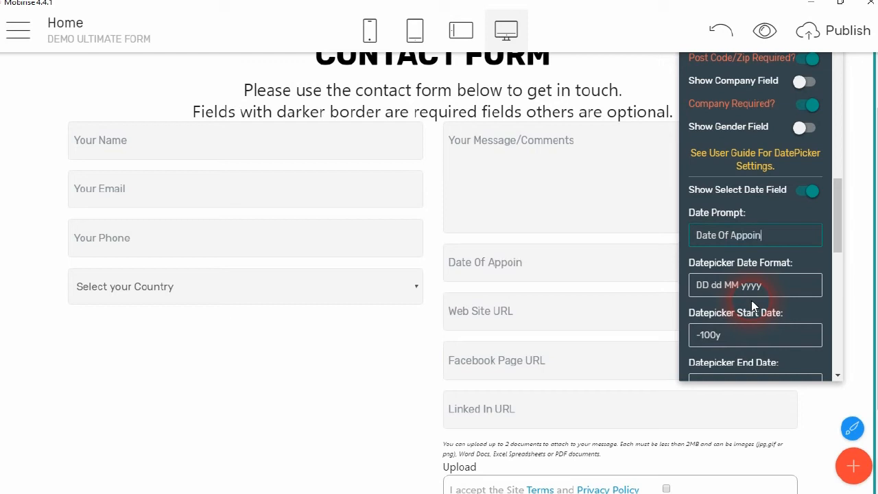
pyautogui.write('tment')
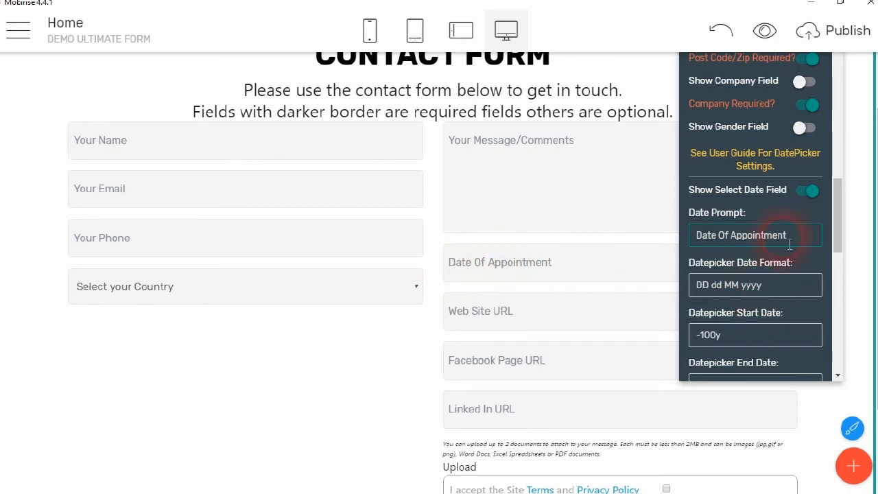
pyautogui.moveTo(740, 240); pyautogui.dragTo(789, 239)
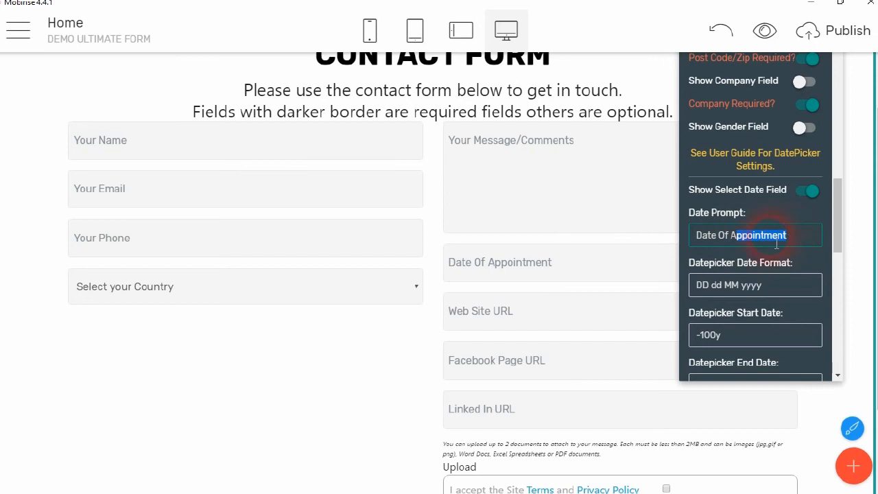
pyautogui.press('BackSpace')
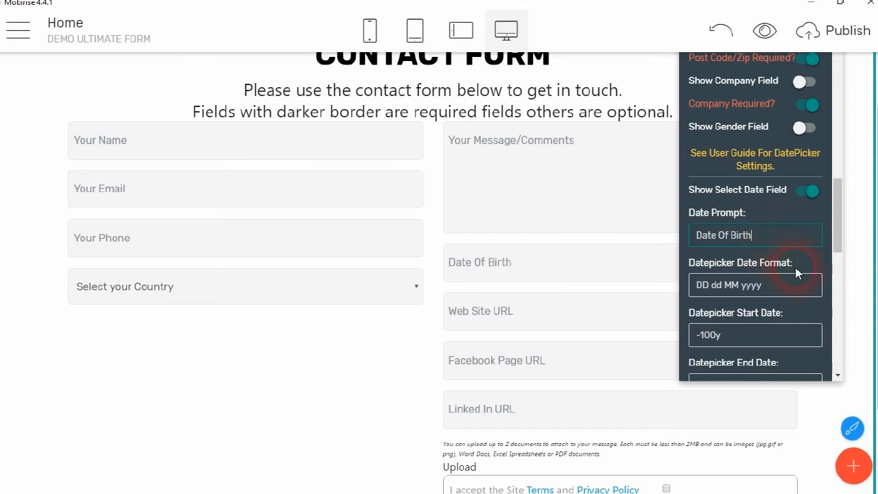
pyautogui.click(780, 287)
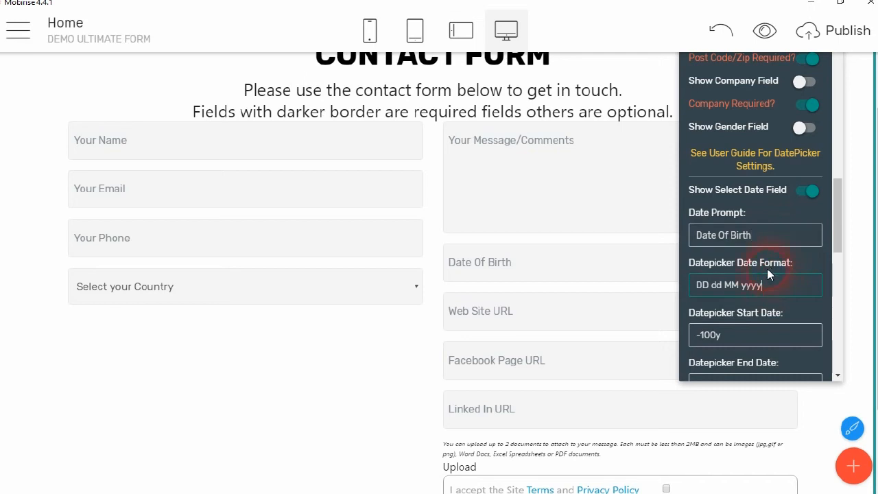
pyautogui.scroll(-2, 767, 268)
pyautogui.click(707, 164)
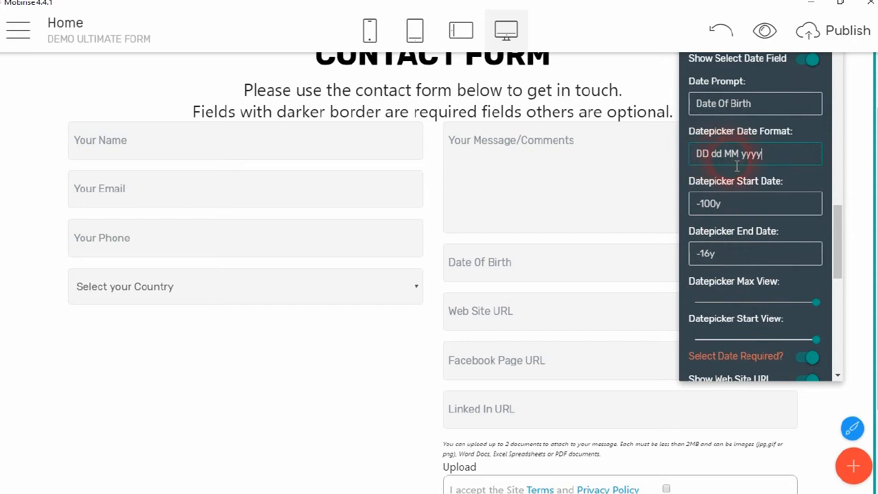
pyautogui.click(766, 162)
pyautogui.doubleClick(751, 154)
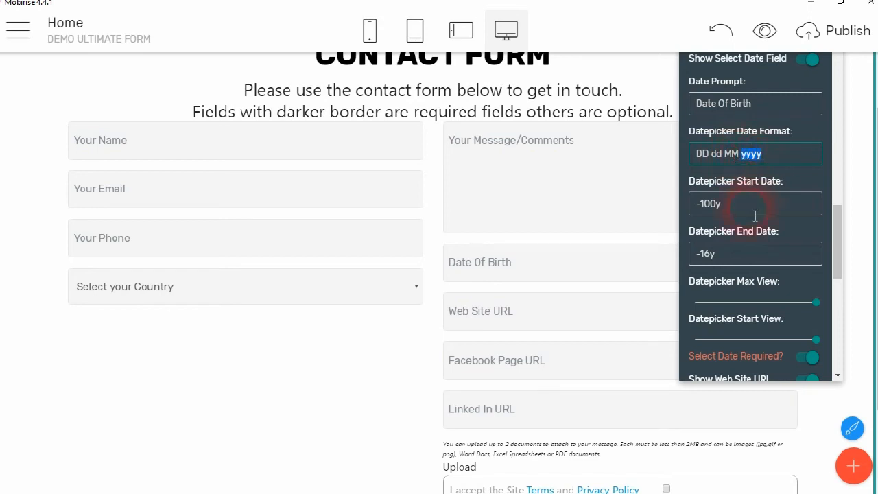
pyautogui.scroll(-2, 762, 206)
pyautogui.scroll(2, 755, 189)
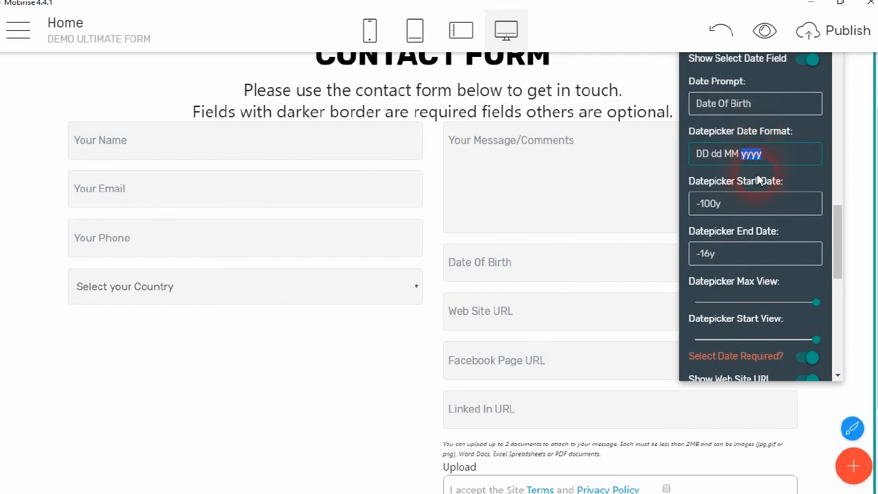
pyautogui.click(760, 153)
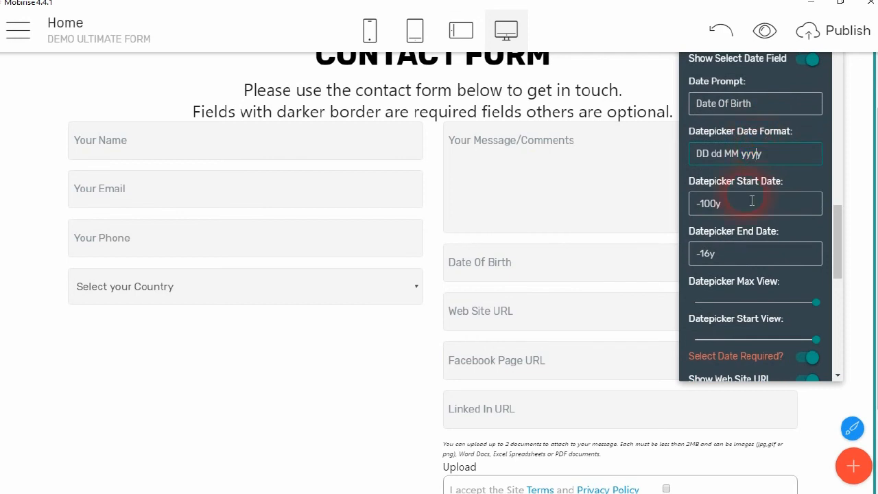
pyautogui.scroll(-3, 755, 196)
pyautogui.scroll(1, 751, 183)
pyautogui.click(757, 143)
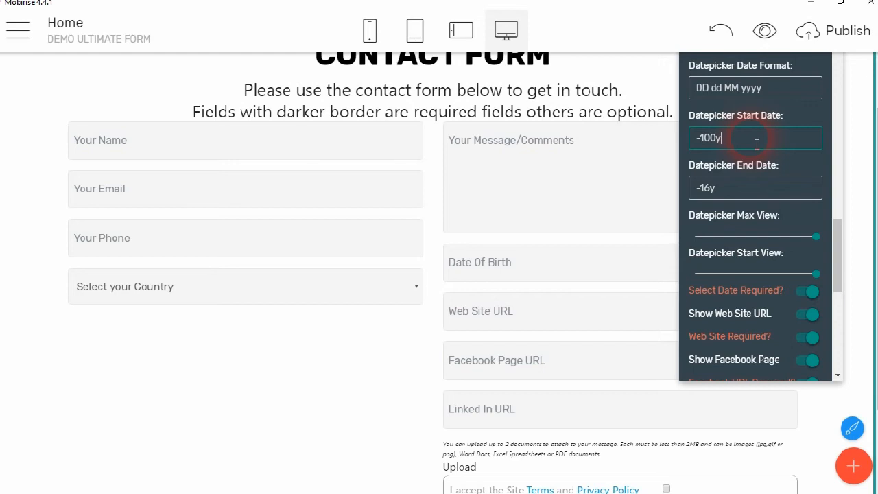
pyautogui.click(766, 194)
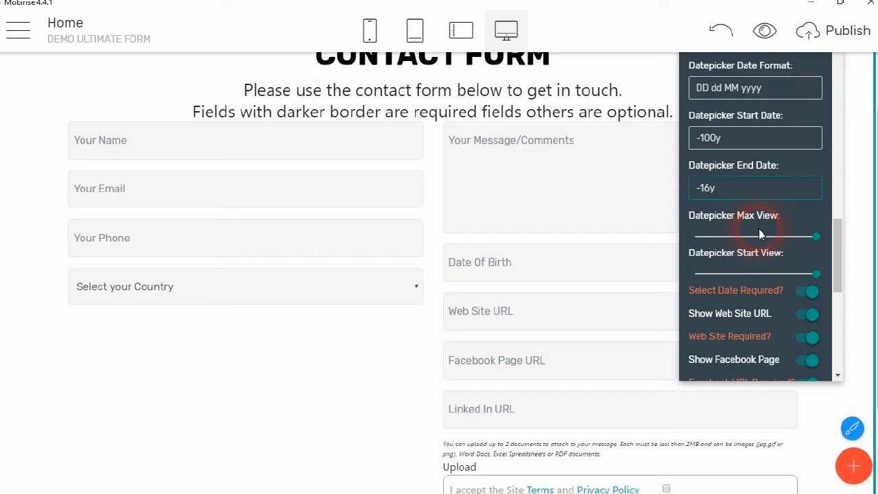
pyautogui.moveTo(815, 235)
pyautogui.mouseDown()
pyautogui.moveTo(646, 251)
pyautogui.moveTo(697, 255)
pyautogui.moveTo(691, 237)
pyautogui.moveTo(820, 242)
pyautogui.mouseUp()
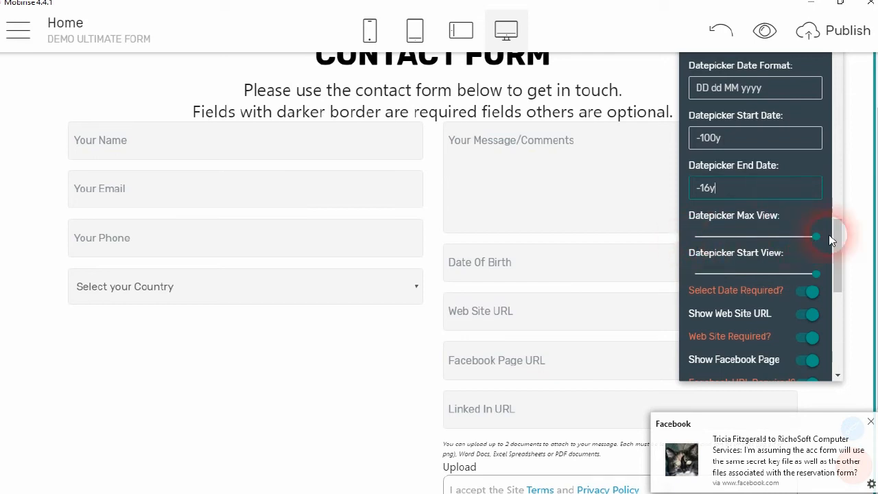
pyautogui.moveTo(816, 238); pyautogui.dragTo(796, 241)
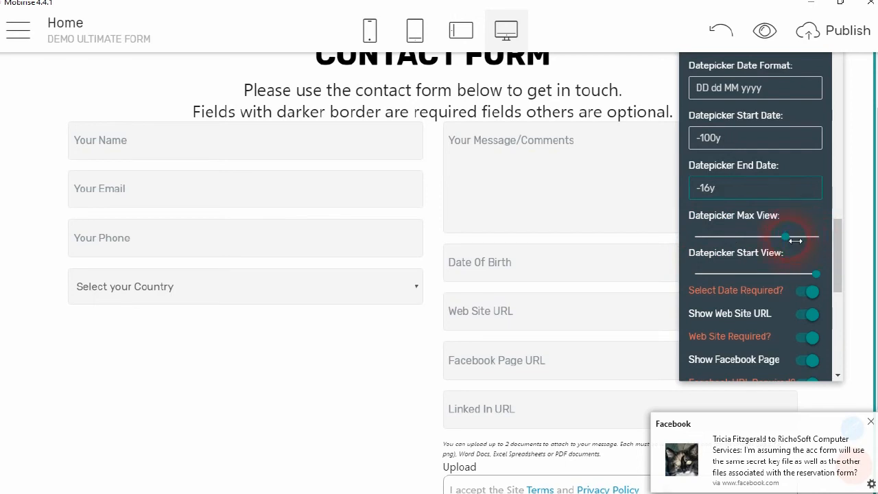
pyautogui.moveTo(795, 240); pyautogui.dragTo(819, 241)
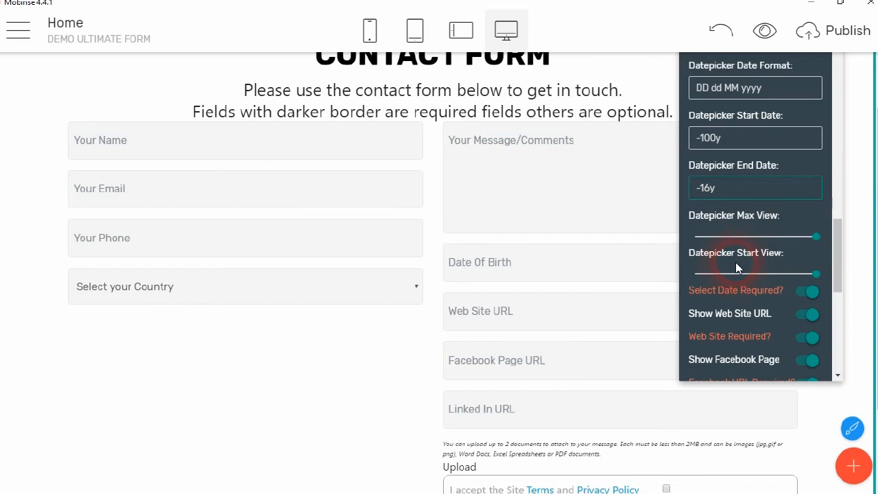
# Switch off the Web Site URL, Facebook Page and LinkedIn URL fields
pyautogui.scroll(-2, 736, 267)
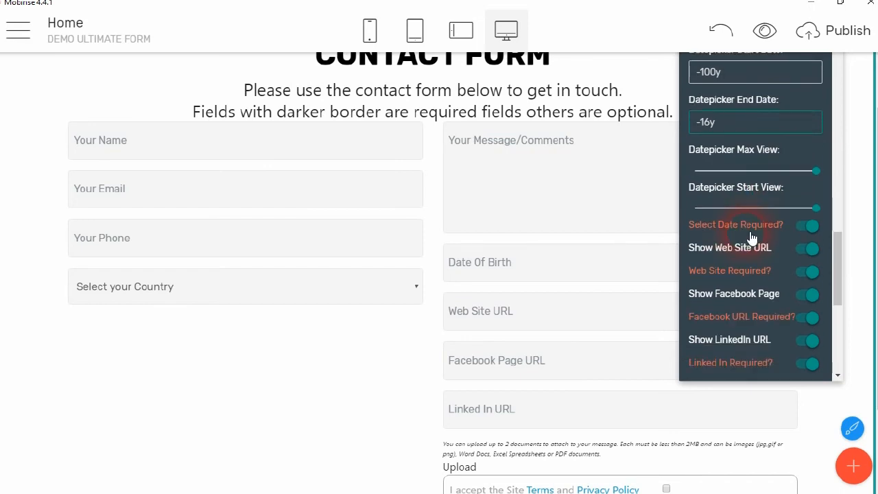
pyautogui.scroll(-2, 751, 240)
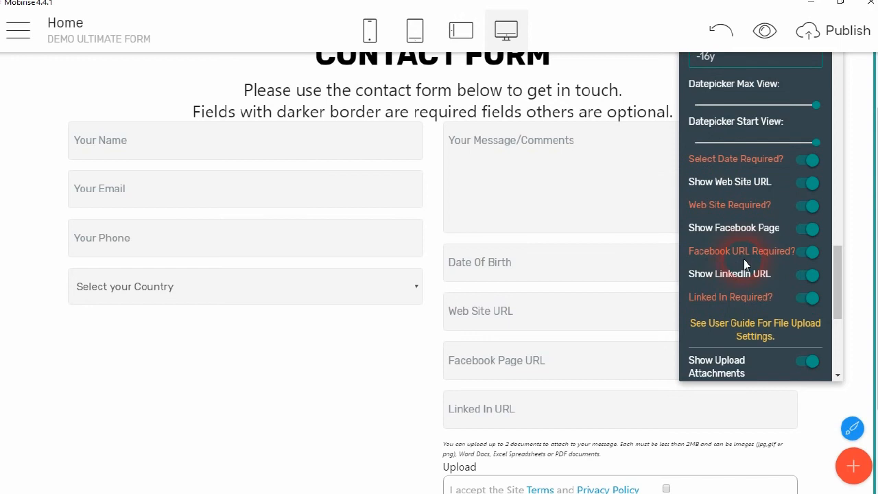
pyautogui.click(554, 323)
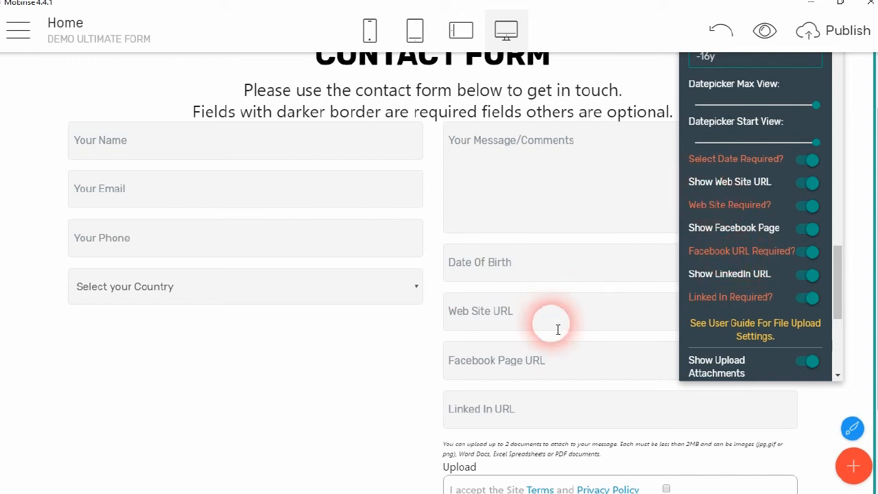
pyautogui.click(807, 210)
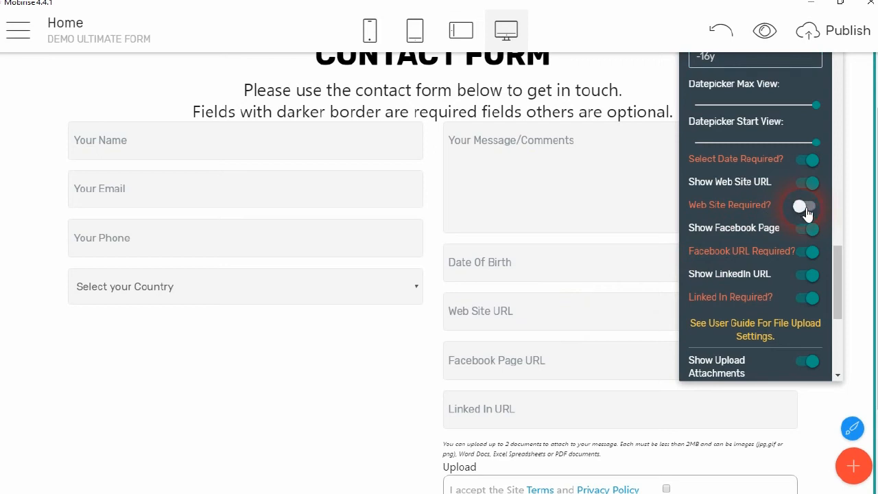
pyautogui.click(806, 209)
pyautogui.click(805, 184)
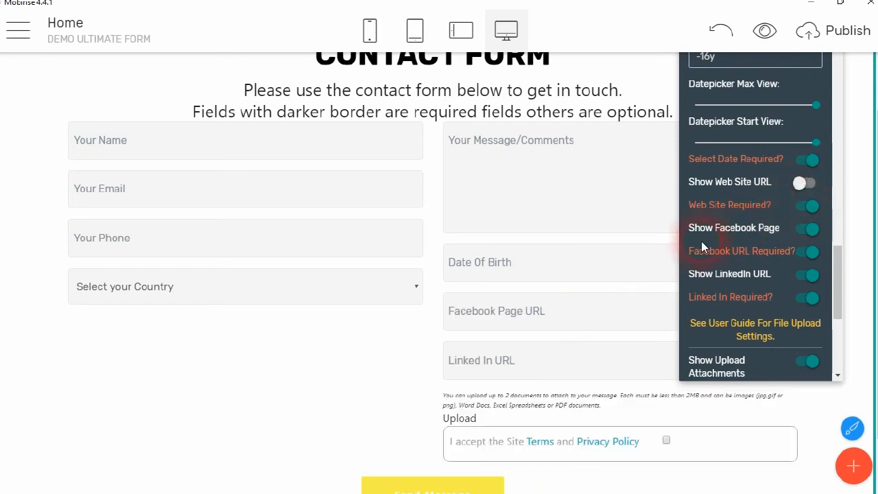
pyautogui.click(806, 229)
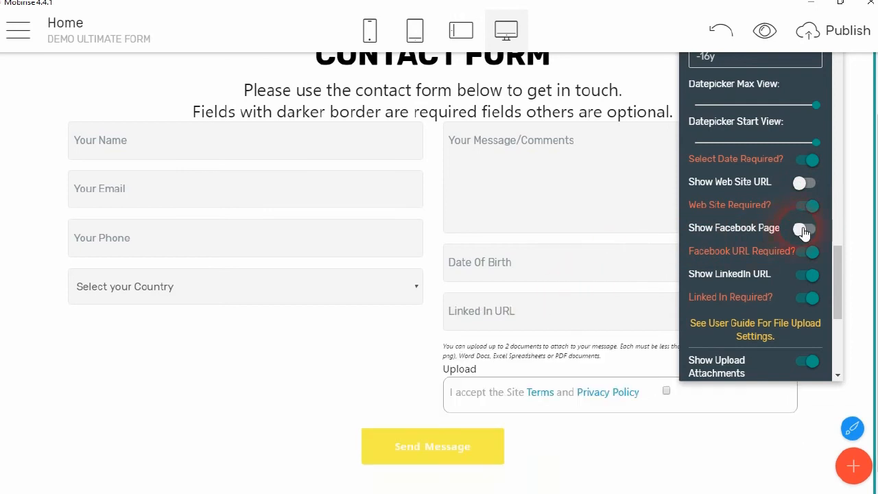
pyautogui.click(808, 276)
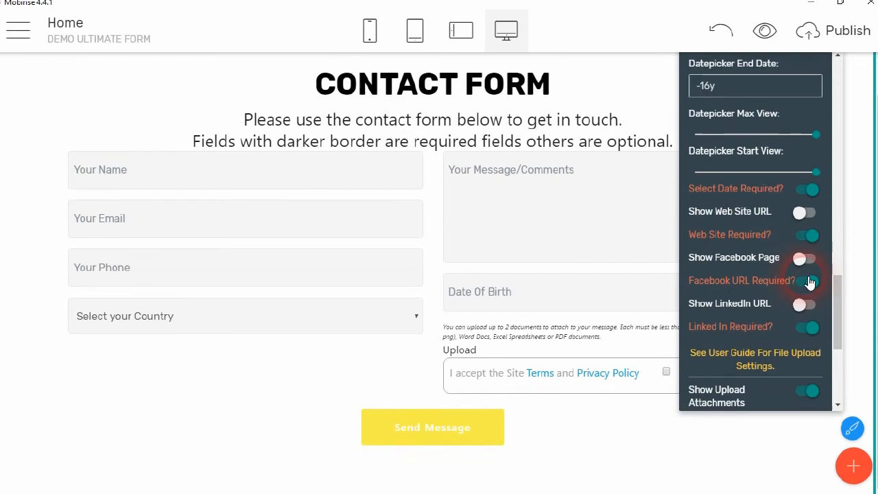
pyautogui.click(607, 309)
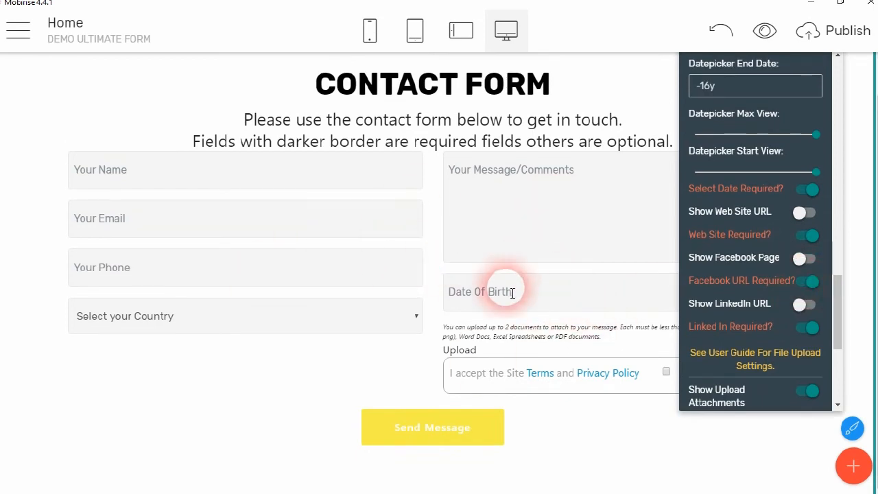
pyautogui.scroll(-5, 782, 302)
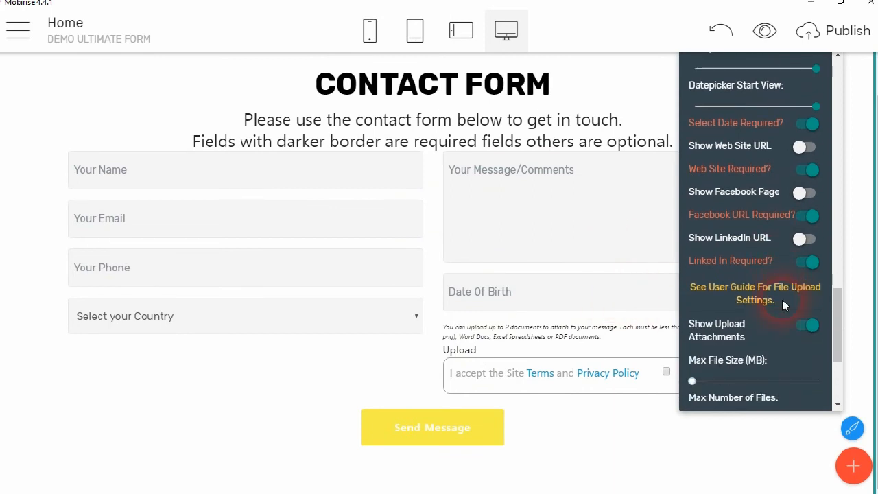
pyautogui.scroll(-2, 787, 306)
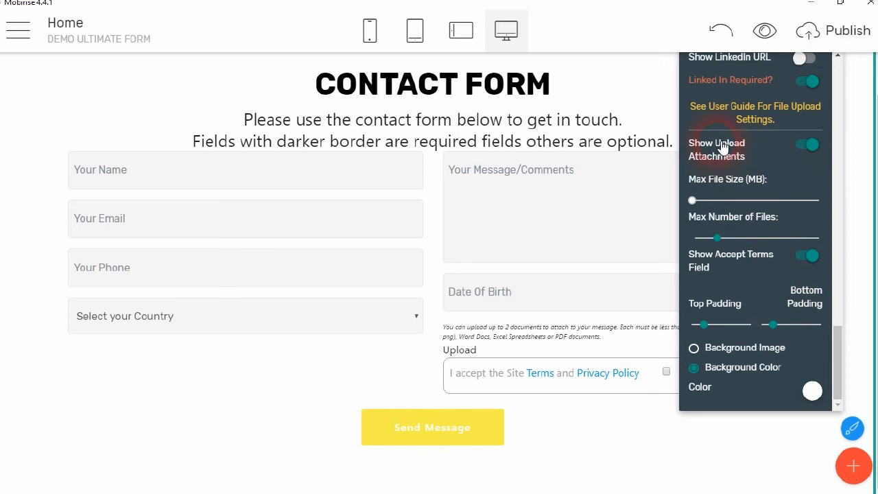
pyautogui.click(810, 146)
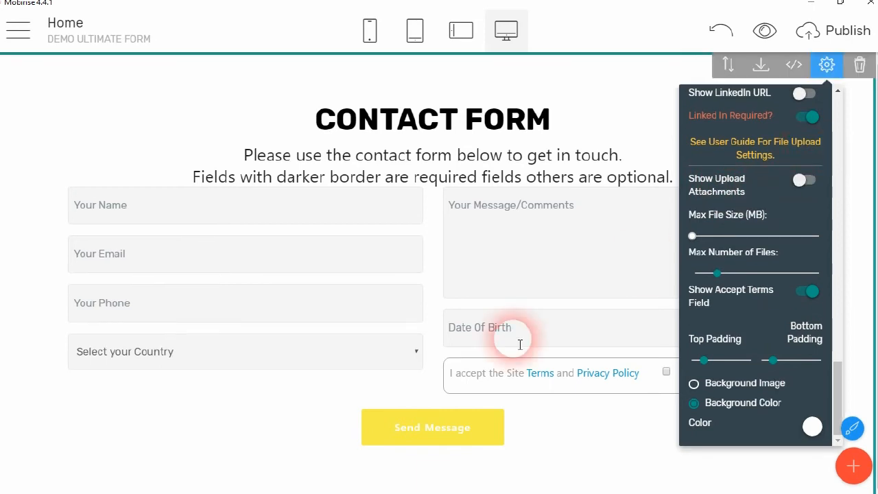
pyautogui.click(812, 180)
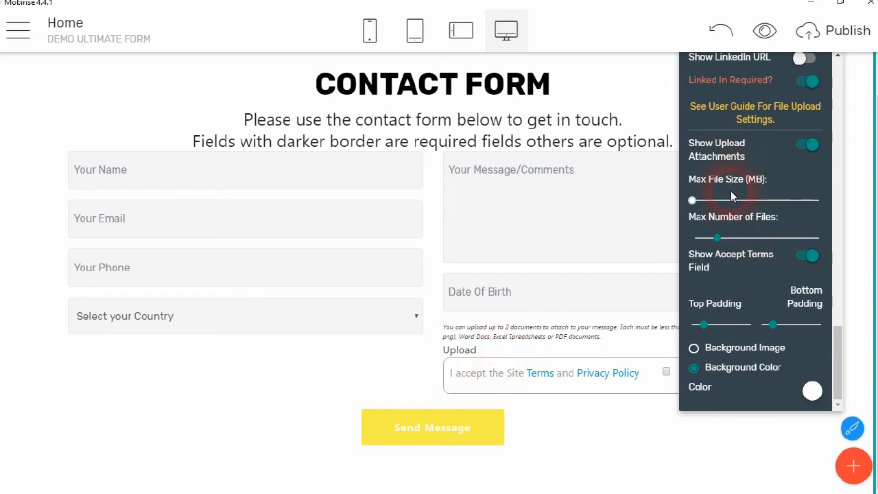
pyautogui.click(698, 204)
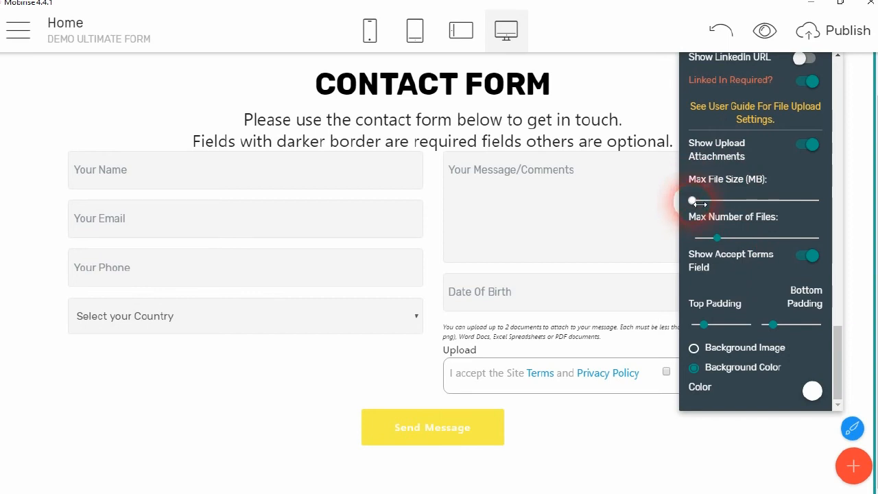
pyautogui.moveTo(700, 204); pyautogui.dragTo(660, 202)
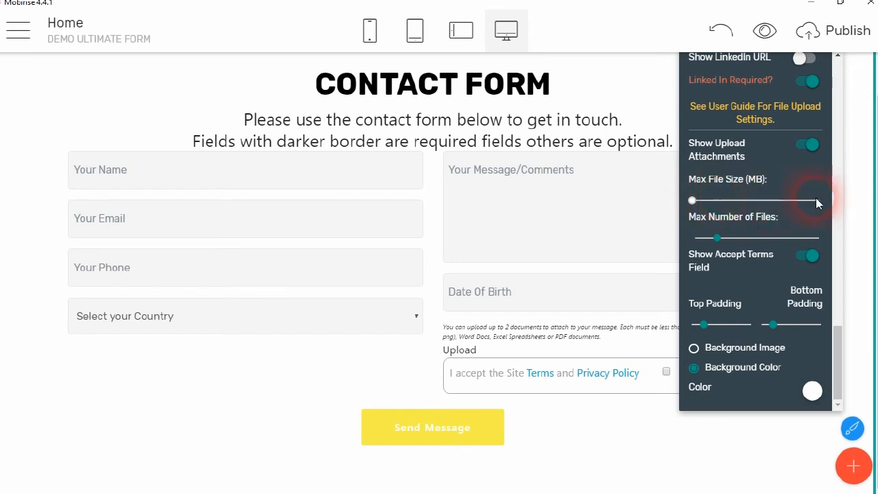
pyautogui.moveTo(701, 204)
pyautogui.mouseDown()
pyautogui.moveTo(794, 200)
pyautogui.moveTo(691, 201)
pyautogui.moveTo(698, 198)
pyautogui.mouseUp()
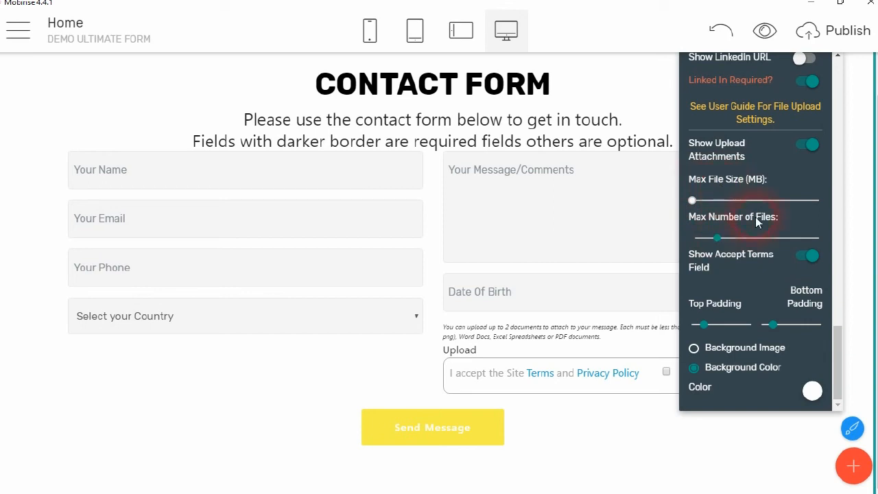
pyautogui.click(723, 240)
pyautogui.moveTo(723, 241)
pyautogui.mouseDown()
pyautogui.moveTo(699, 238)
pyautogui.moveTo(832, 243)
pyautogui.moveTo(715, 238)
pyautogui.mouseUp()
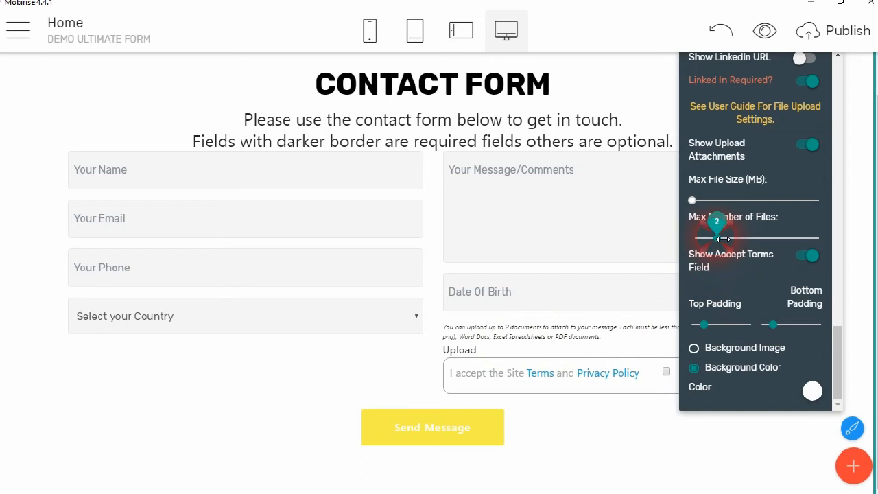
pyautogui.moveTo(735, 237); pyautogui.dragTo(742, 237)
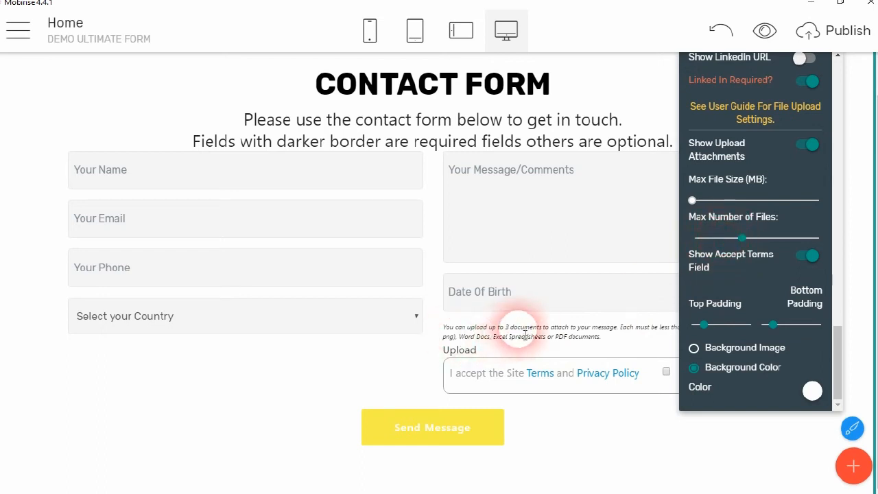
pyautogui.moveTo(742, 237); pyautogui.dragTo(831, 243)
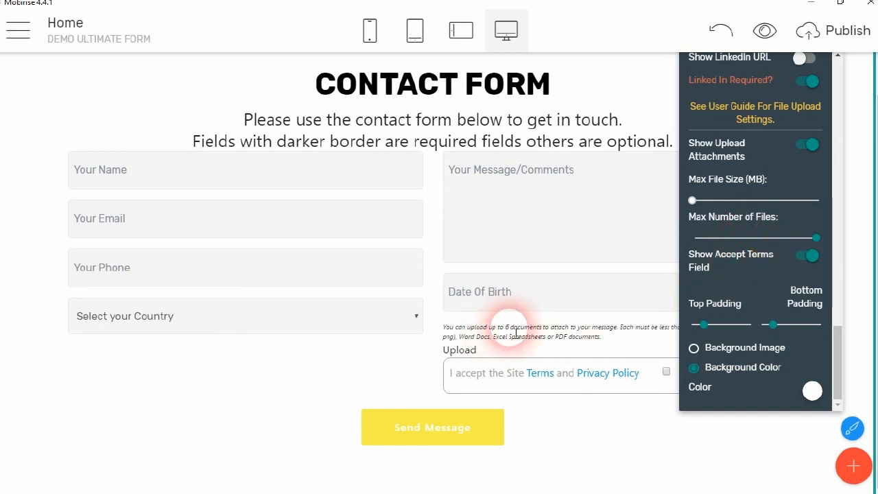
pyautogui.moveTo(825, 241); pyautogui.dragTo(724, 247)
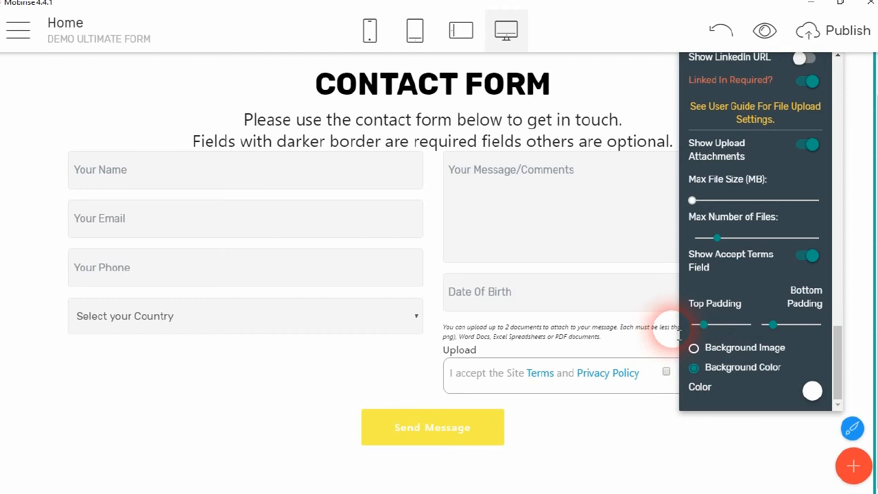
# Try raising the maximum upload file size to 40MB, then lower it back to 2MB
pyautogui.click(655, 407)
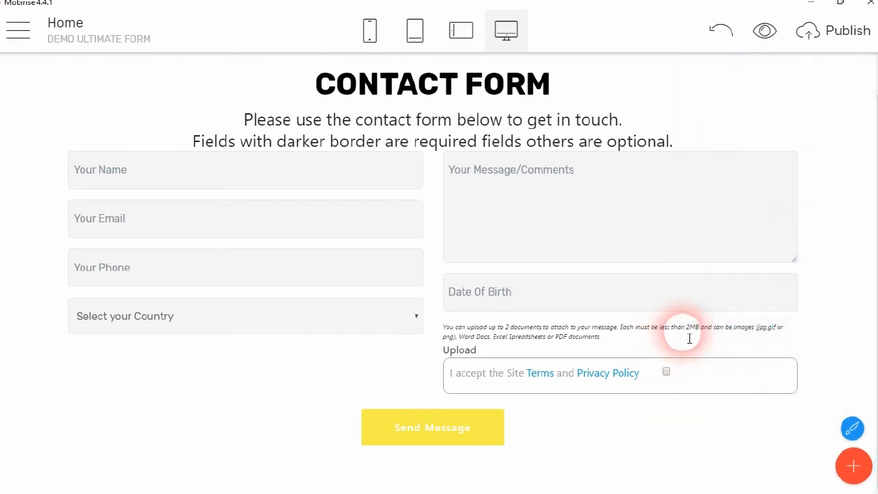
pyautogui.click(697, 328)
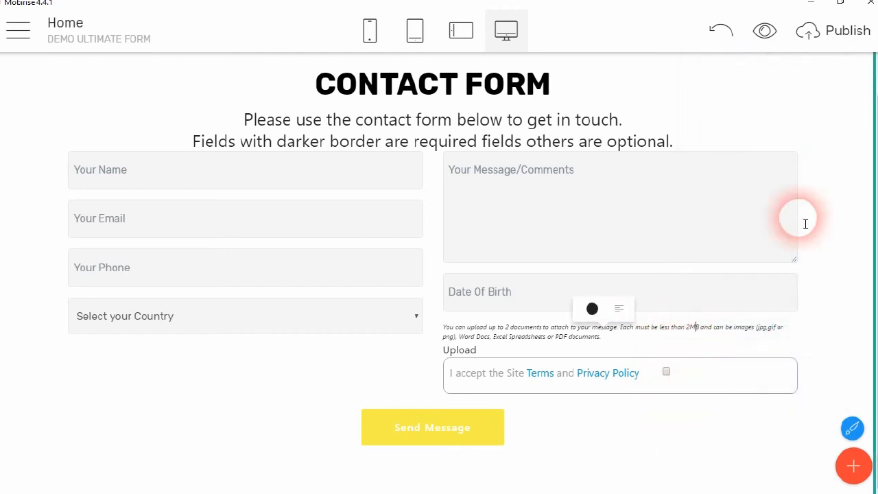
pyautogui.click(825, 58)
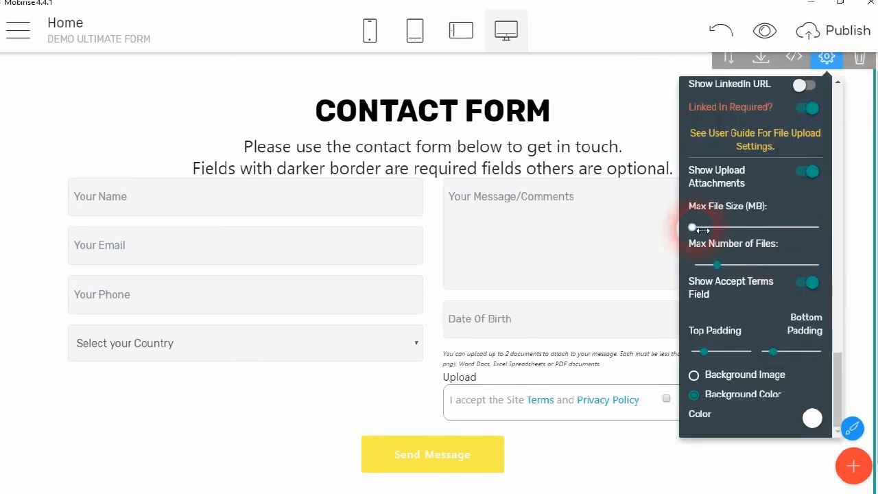
pyautogui.moveTo(693, 227); pyautogui.dragTo(825, 227)
pyautogui.click(619, 458)
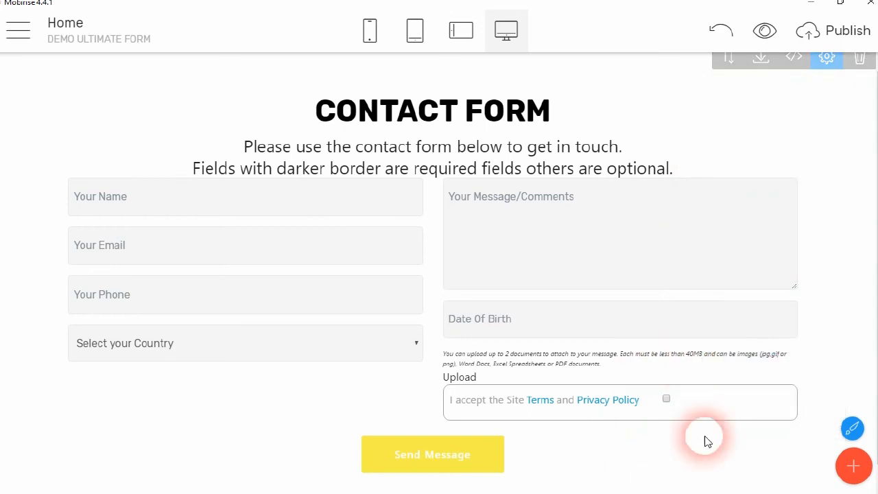
pyautogui.click(827, 57)
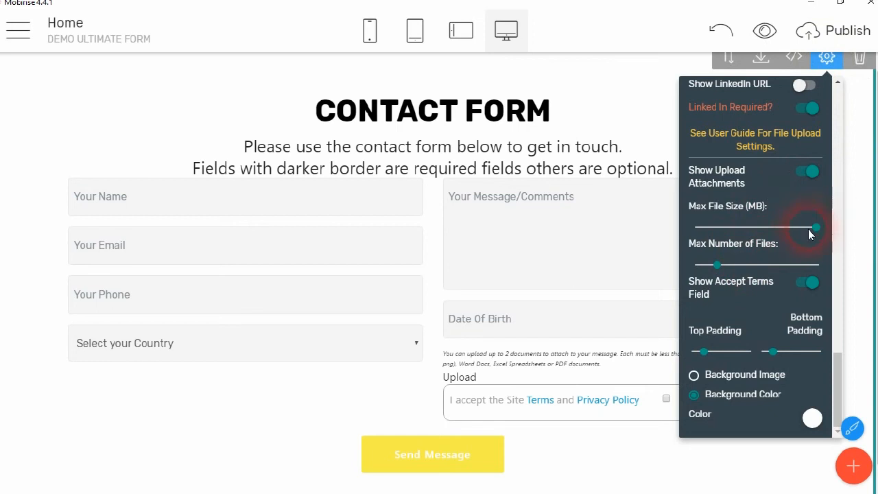
pyautogui.moveTo(822, 232); pyautogui.dragTo(689, 227)
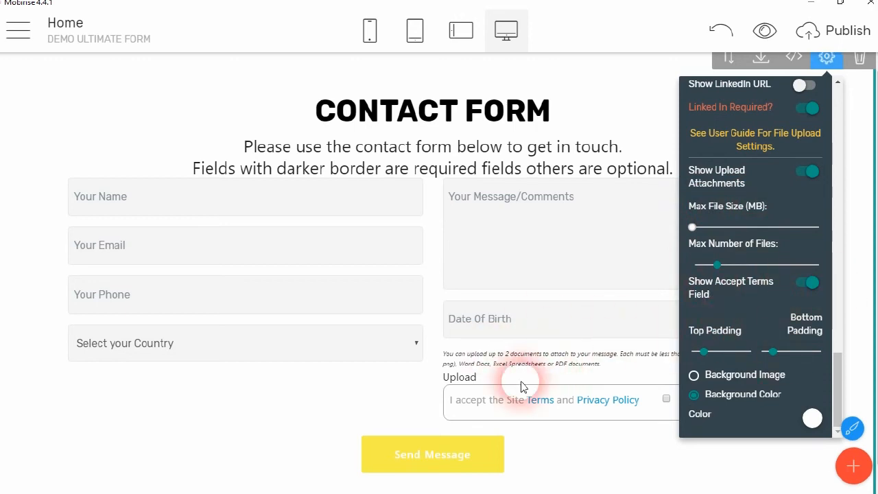
# Toggle the accept-terms line off and on, keep it shown, and select the Terms text
pyautogui.click(810, 290)
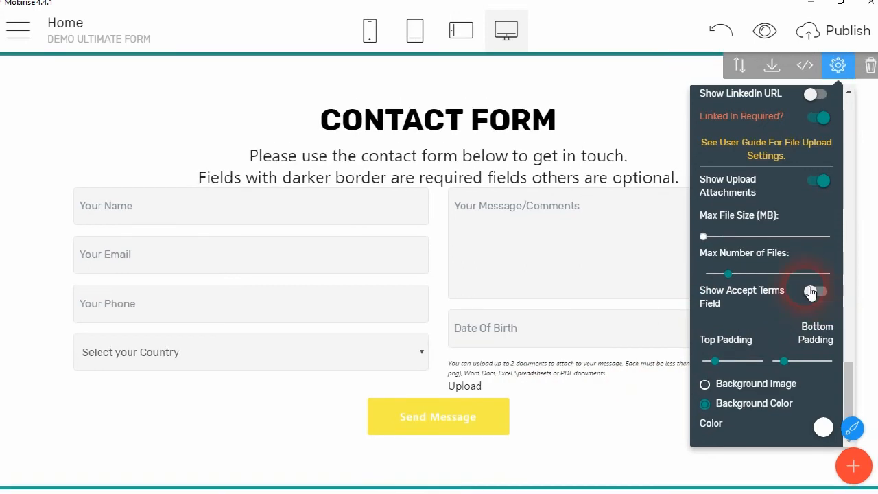
pyautogui.click(814, 292)
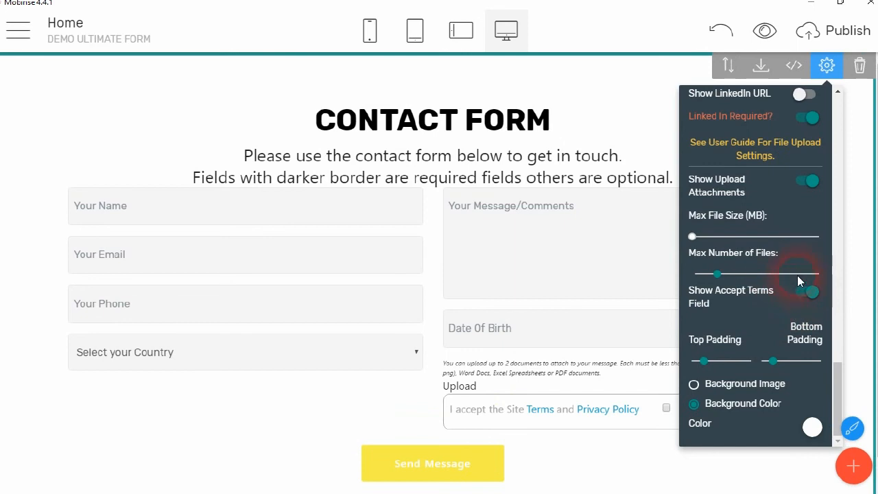
pyautogui.click(807, 293)
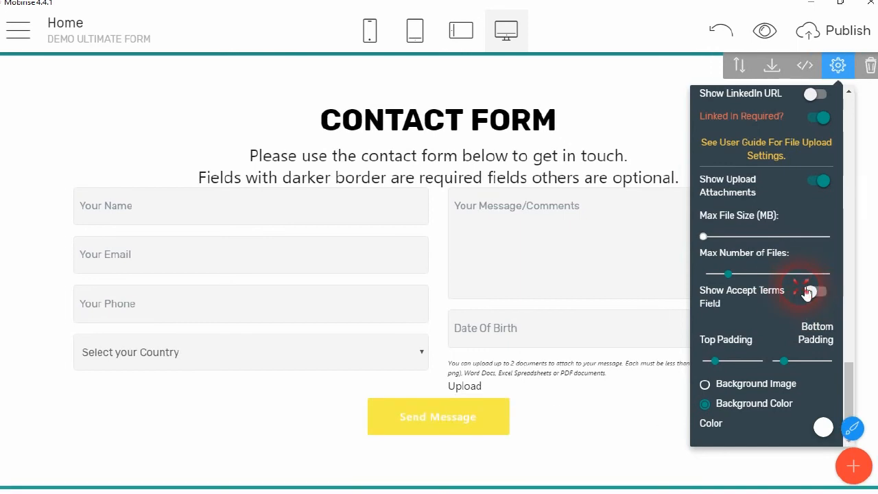
pyautogui.click(807, 293)
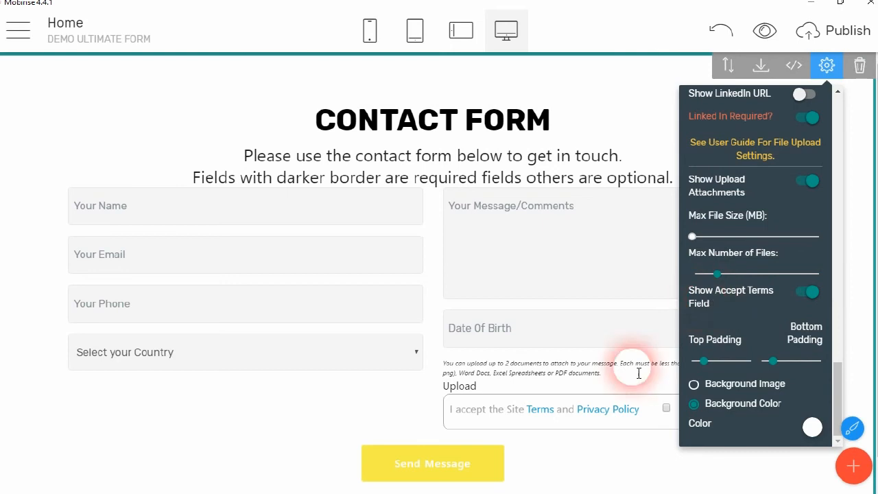
pyautogui.click(539, 414)
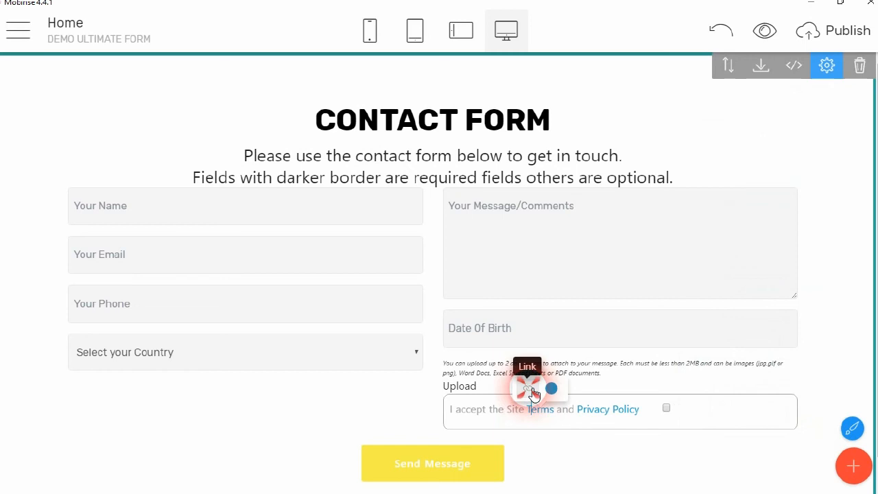
pyautogui.click(534, 392)
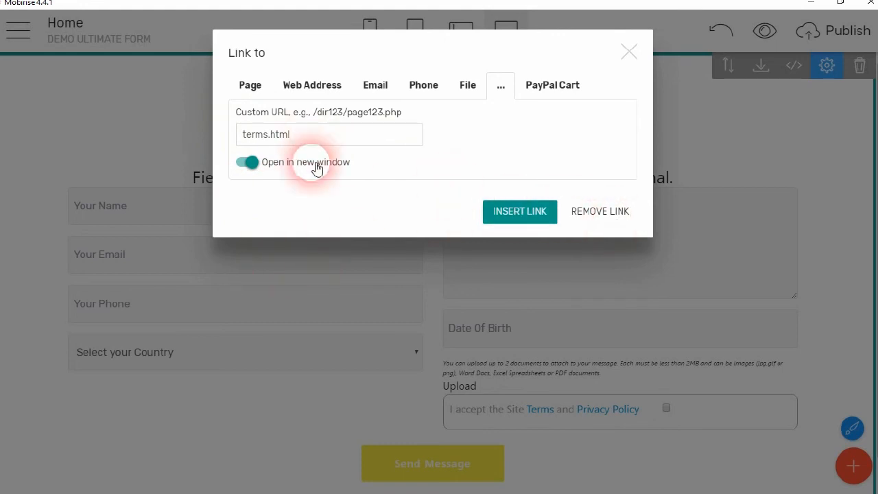
pyautogui.click(629, 49)
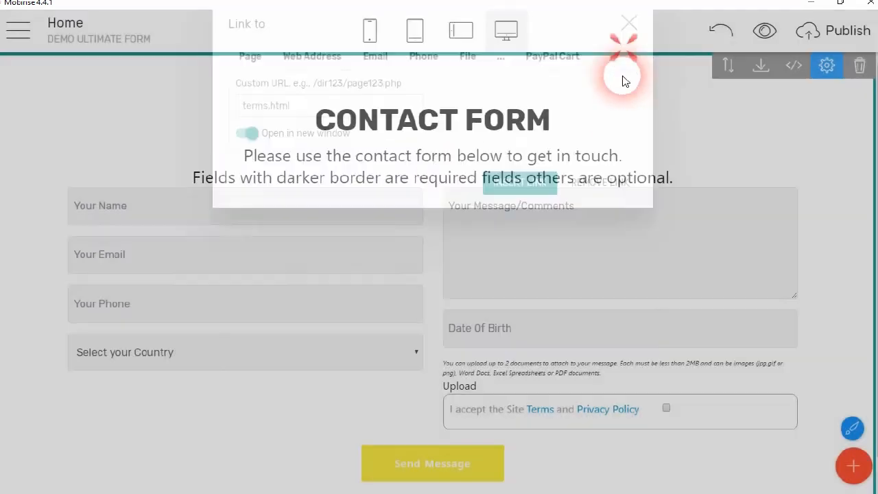
pyautogui.click(608, 409)
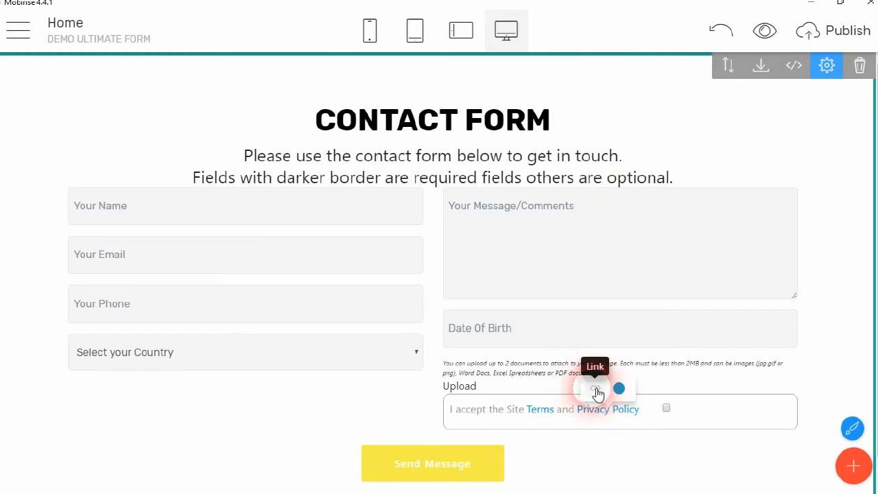
pyautogui.click(594, 388)
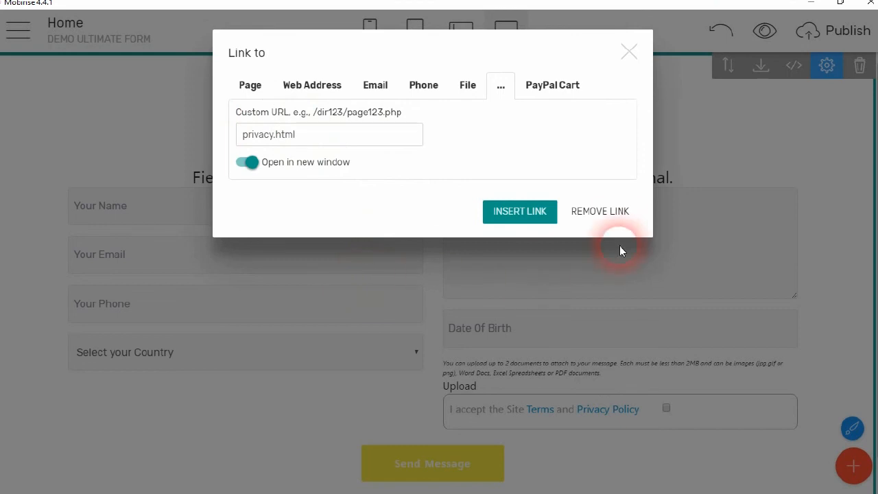
pyautogui.click(628, 43)
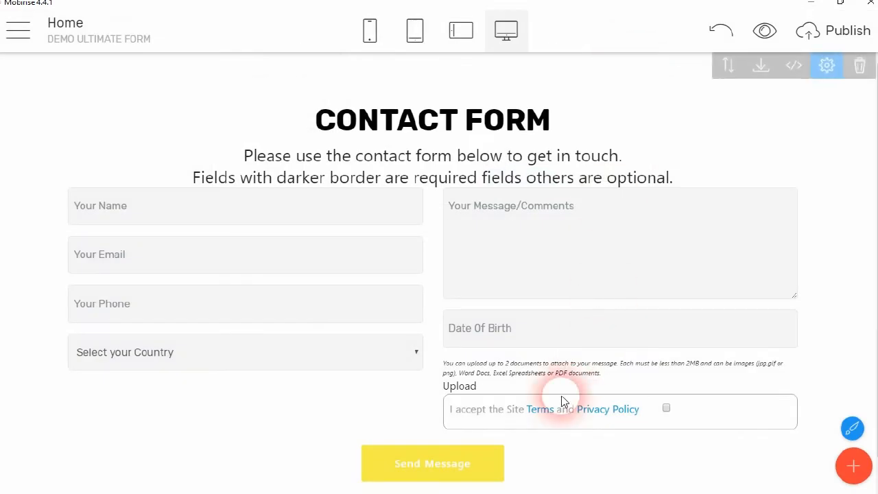
# Colour the Privacy Policy and Terms links red
pyautogui.click(607, 411)
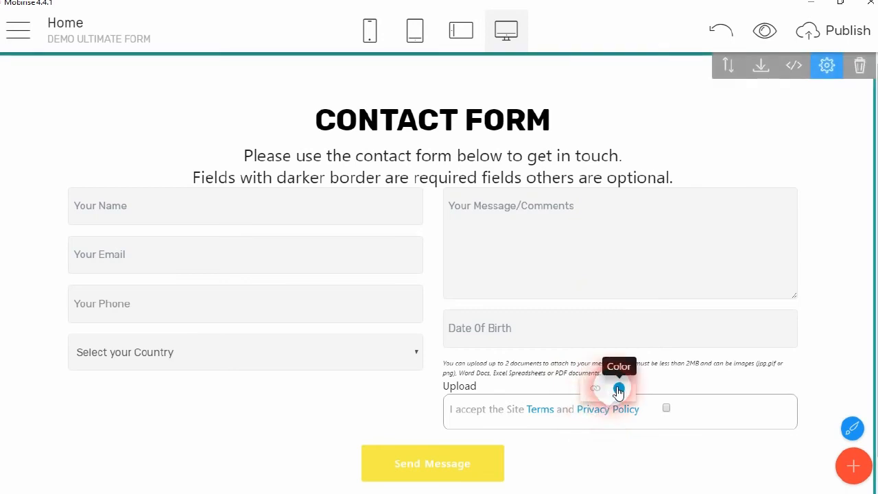
pyautogui.click(618, 389)
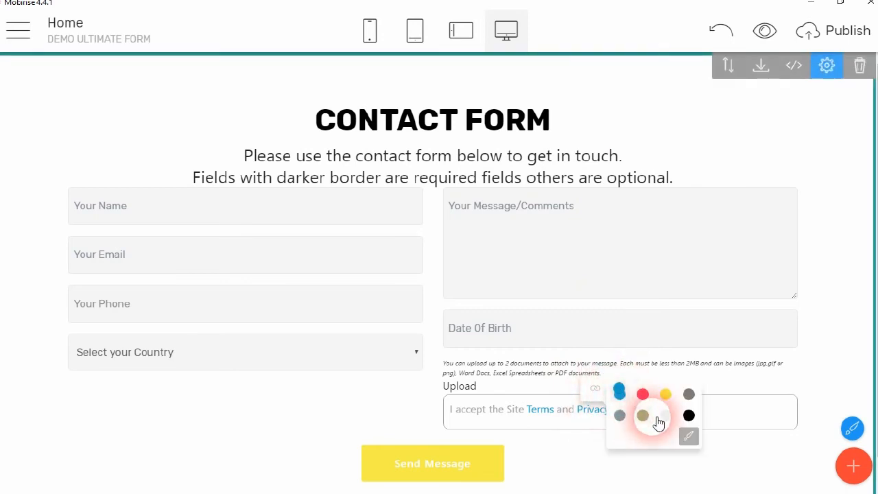
pyautogui.click(642, 394)
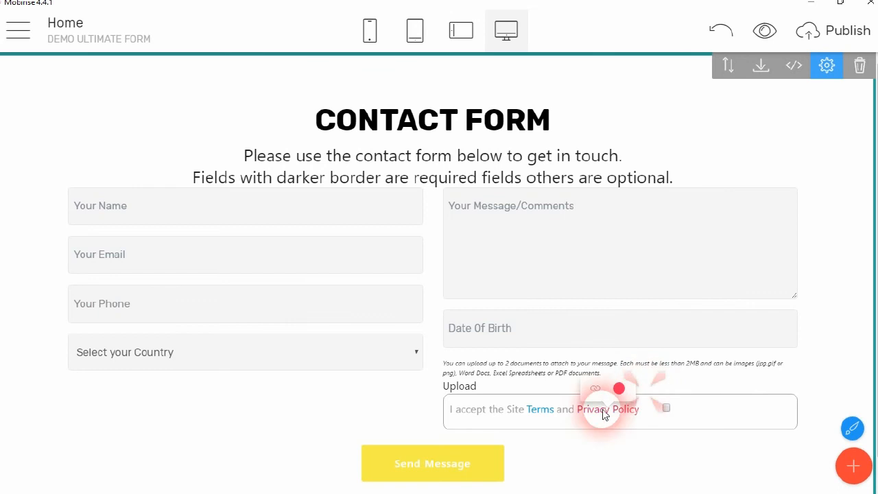
pyautogui.click(539, 410)
pyautogui.click(550, 389)
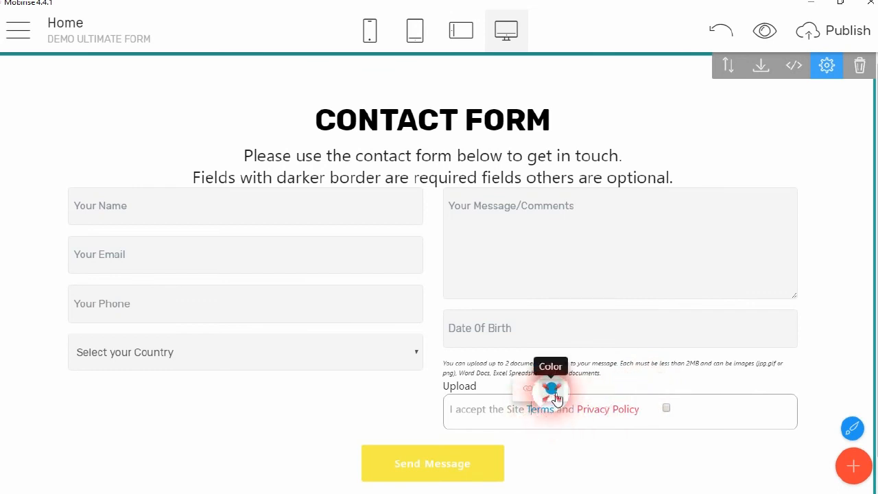
pyautogui.click(580, 326)
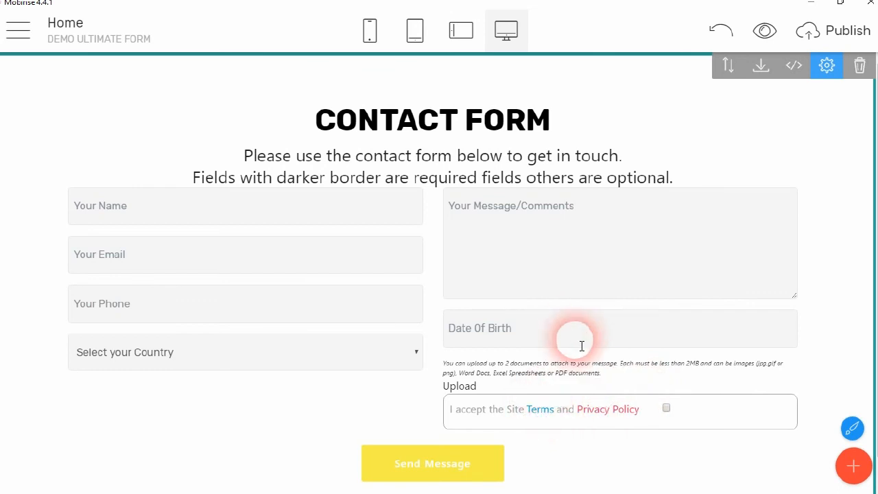
pyautogui.click(542, 410)
pyautogui.click(553, 389)
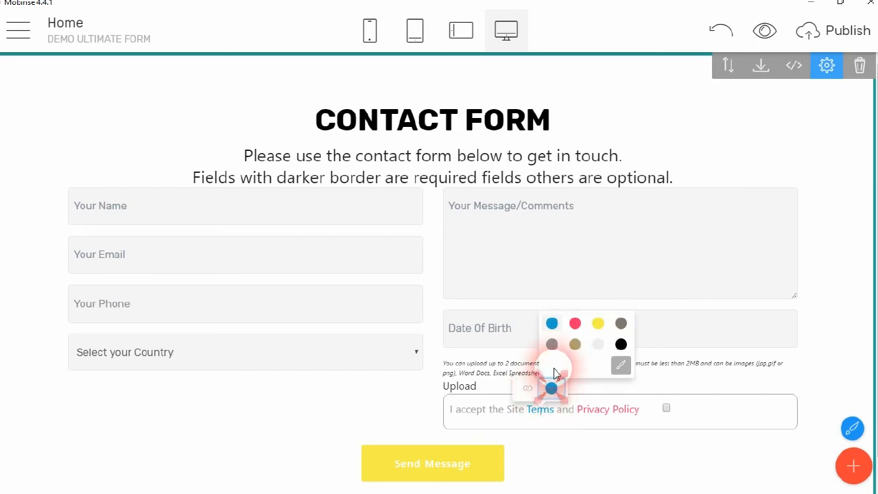
pyautogui.click(581, 325)
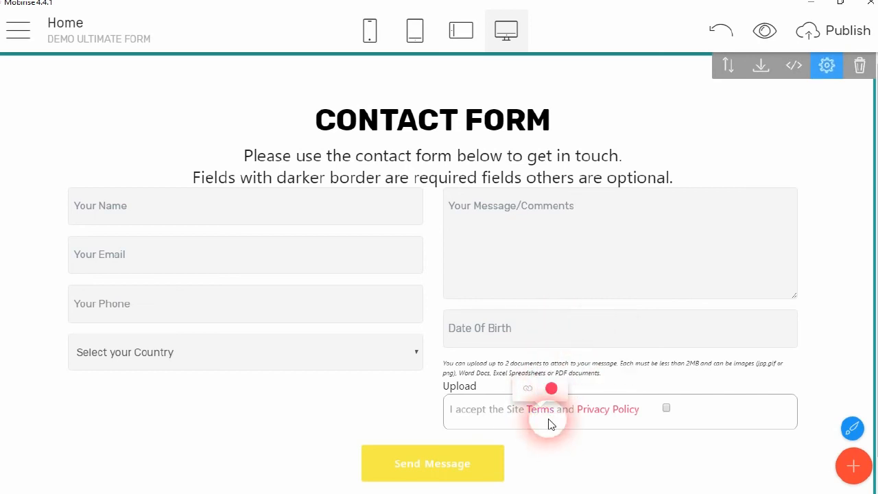
# Make the 'I accept the Site' text black
pyautogui.click(507, 412)
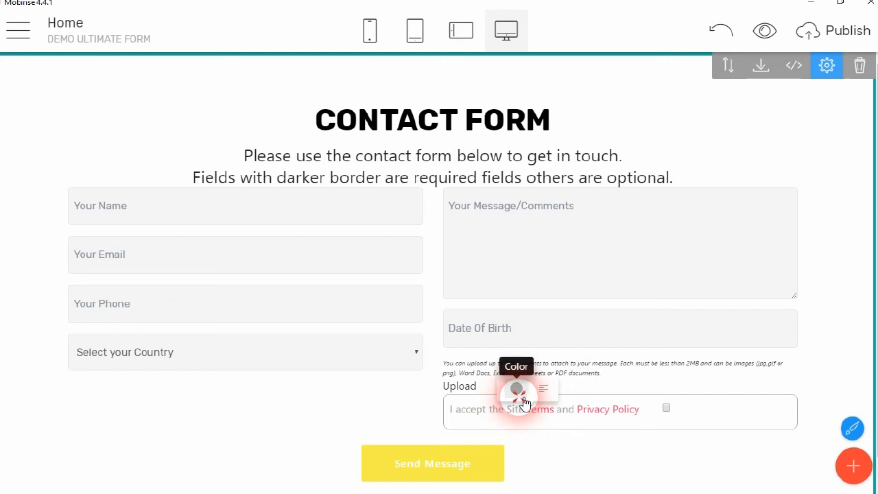
pyautogui.click(517, 393)
pyautogui.click(628, 327)
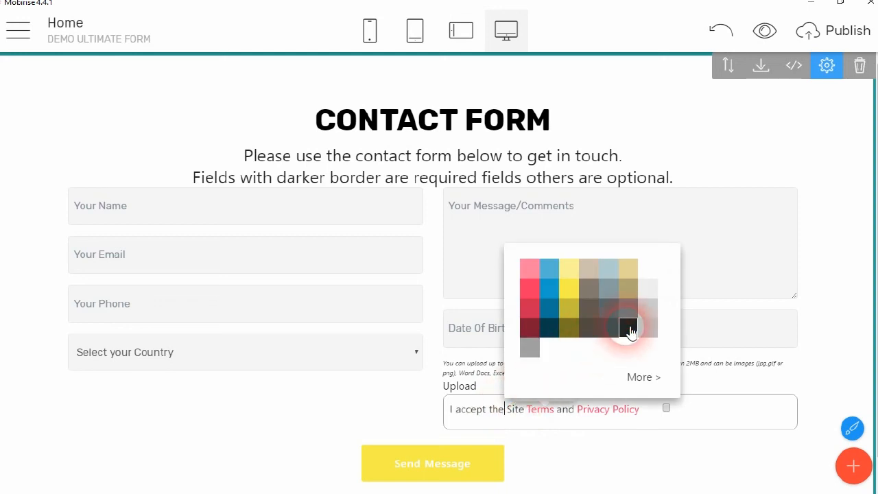
pyautogui.click(641, 411)
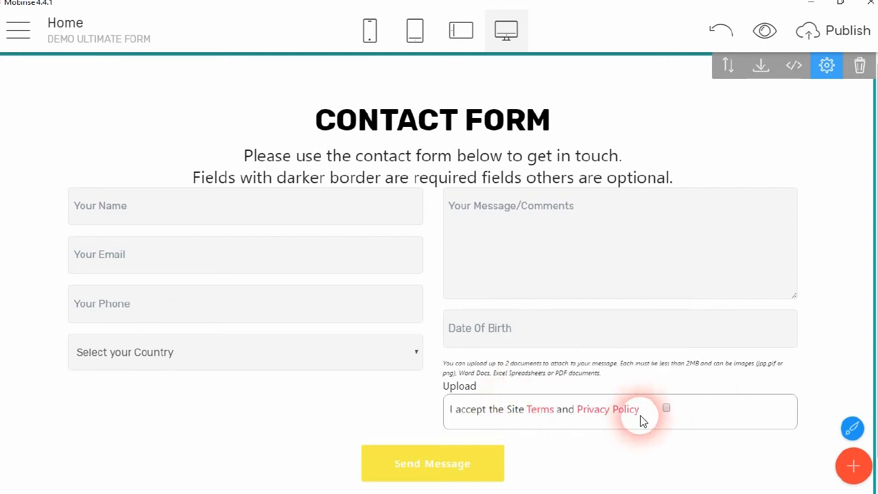
pyautogui.click(484, 369)
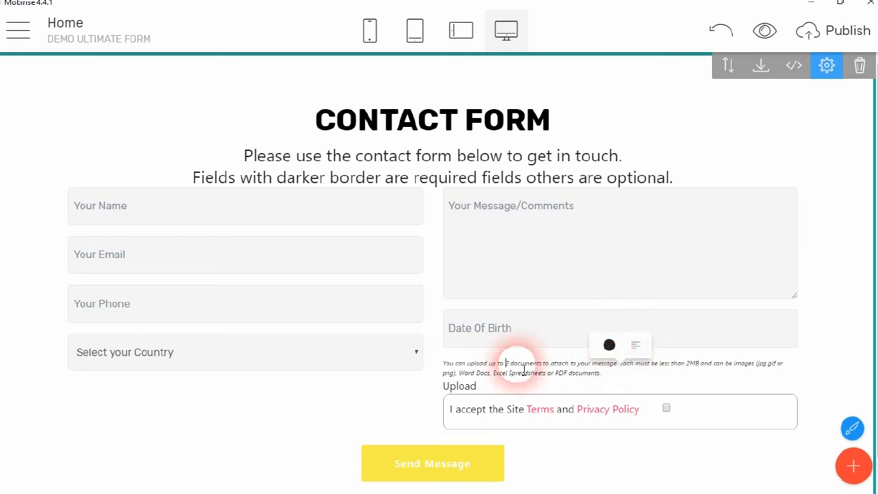
pyautogui.click(478, 157)
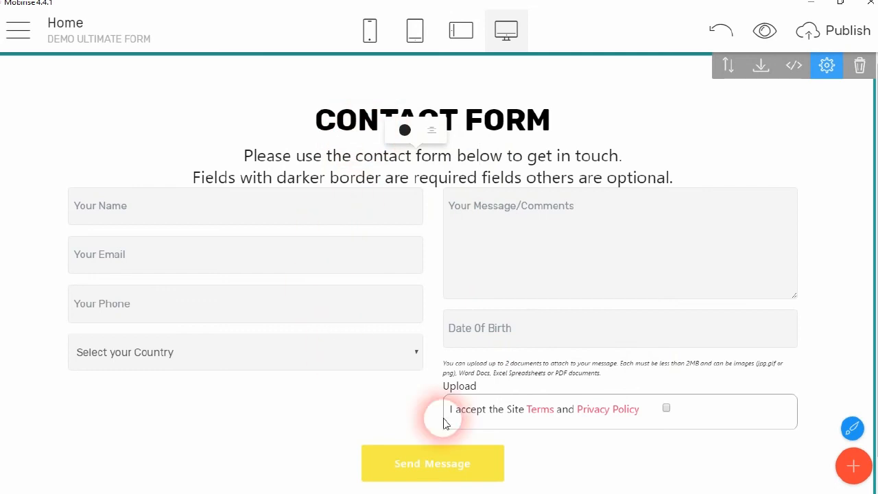
pyautogui.scroll(-1, 541, 418)
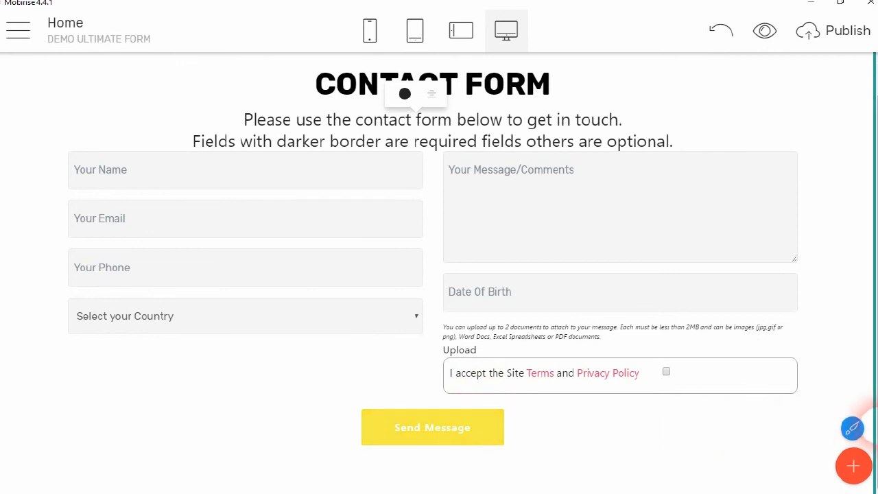
# Set the site's Buttons and Links style colour to dark green #1d7418
pyautogui.click(852, 428)
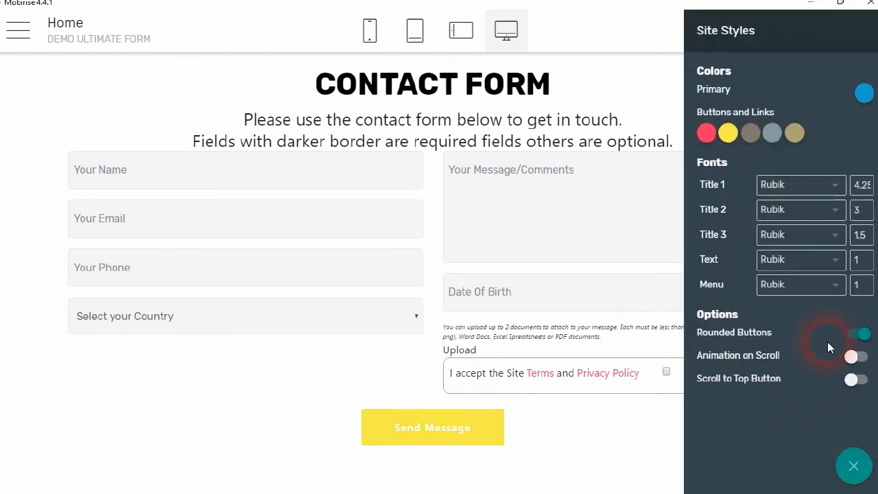
pyautogui.click(728, 132)
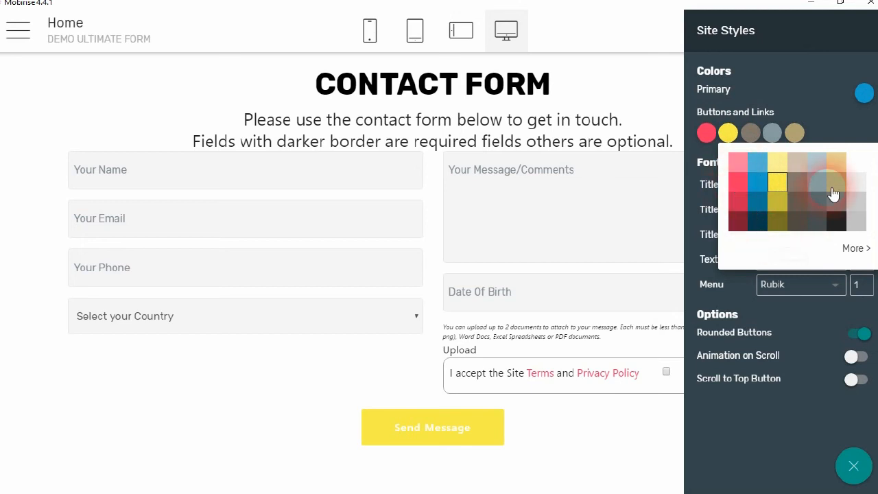
pyautogui.click(852, 249)
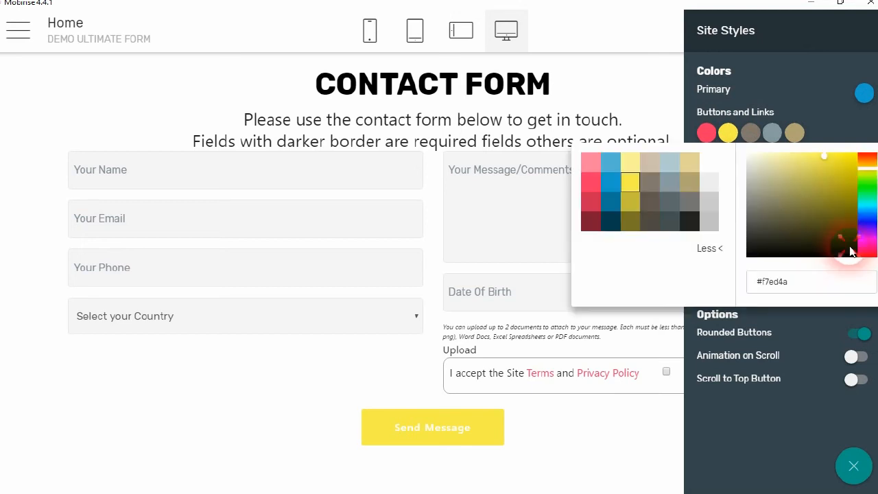
pyautogui.click(858, 187)
pyautogui.click(833, 193)
pyautogui.click(834, 209)
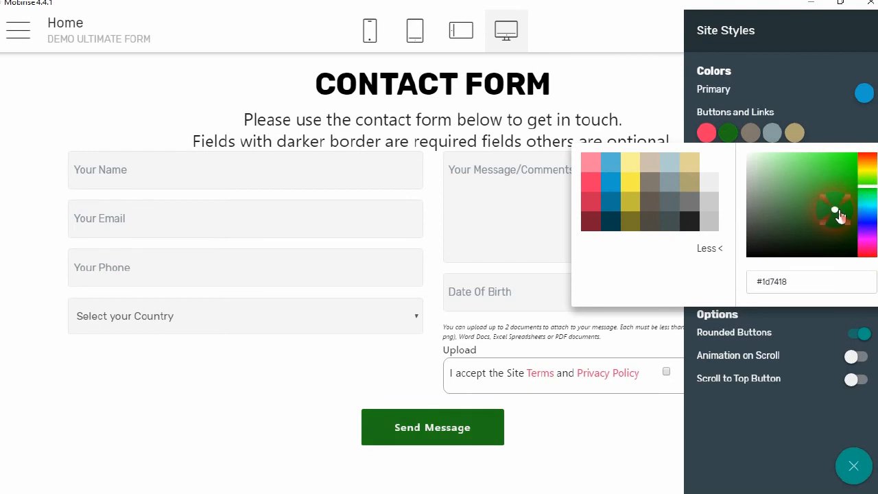
pyautogui.click(757, 429)
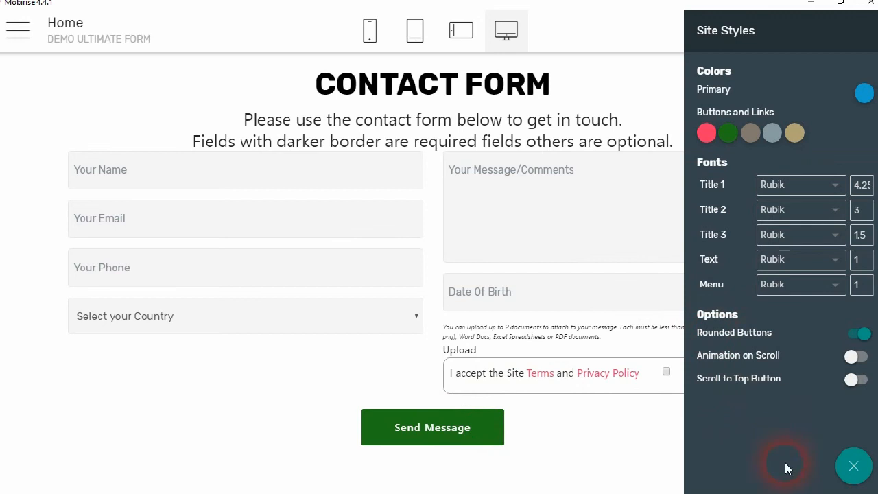
# Set a 'work' library photo of glasses, notebook and laptop as the contact block background
pyautogui.click(852, 469)
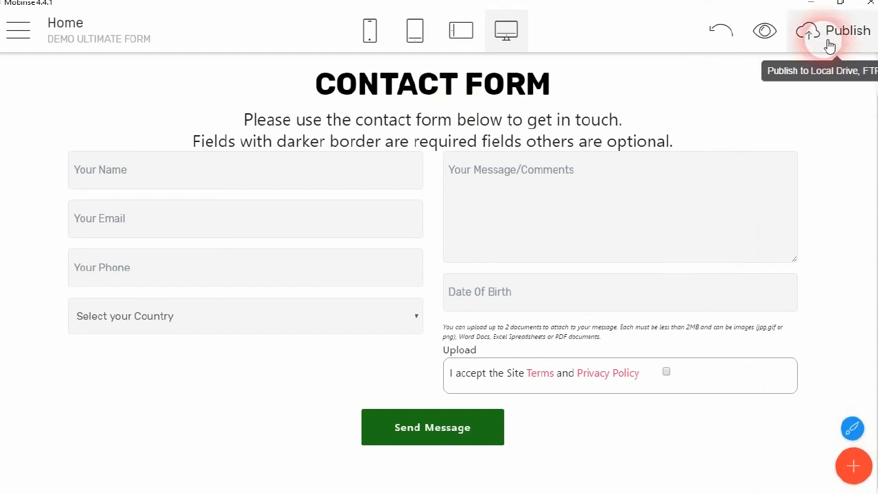
pyautogui.scroll(1, 868, 83)
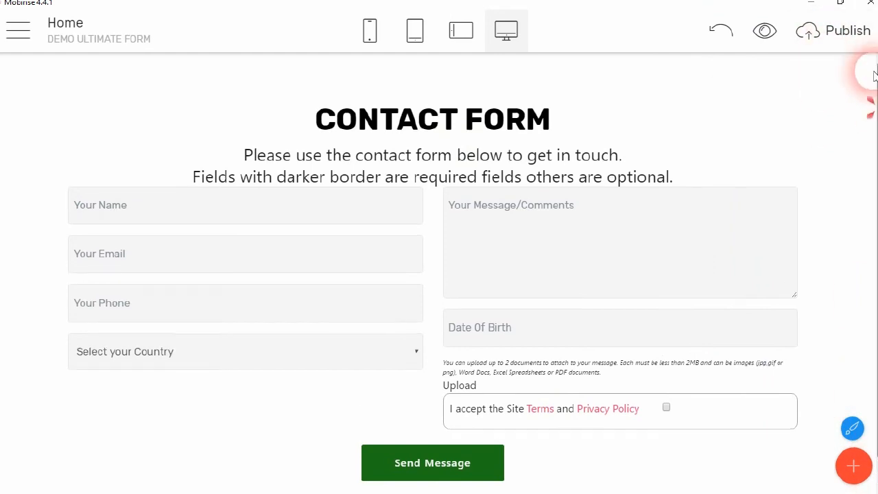
pyautogui.moveTo(866, 65)
pyautogui.click(828, 68)
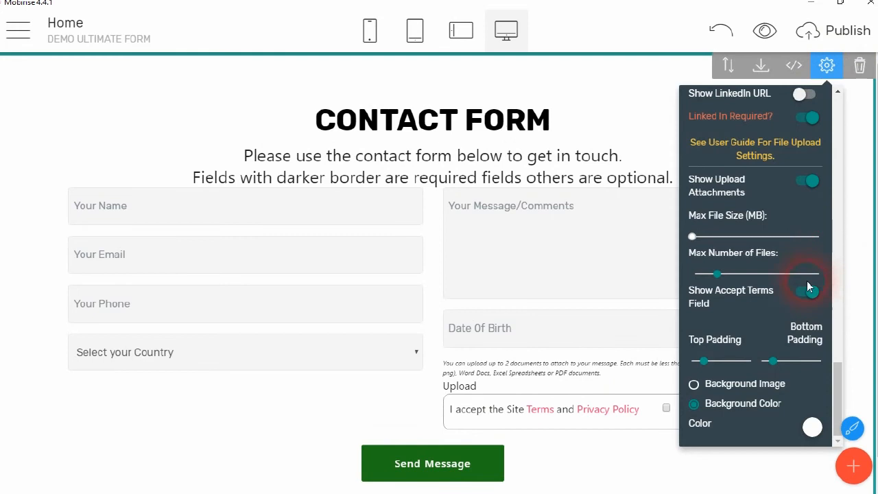
pyautogui.click(736, 388)
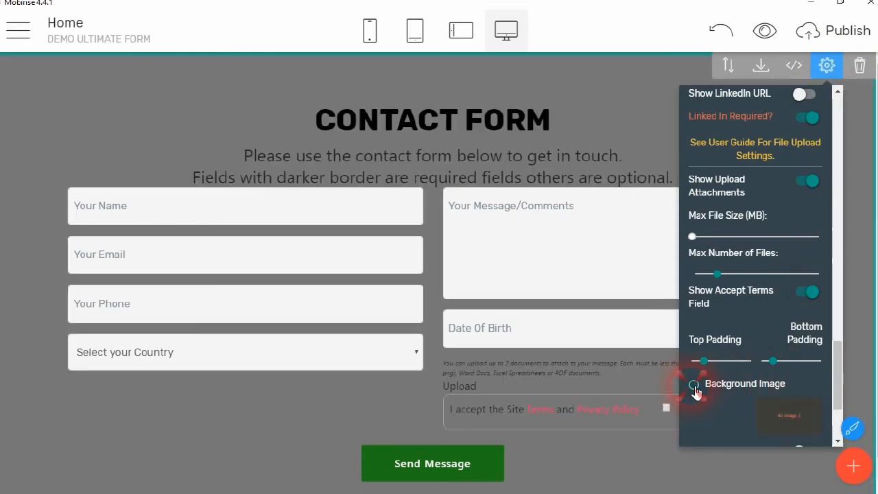
pyautogui.click(775, 419)
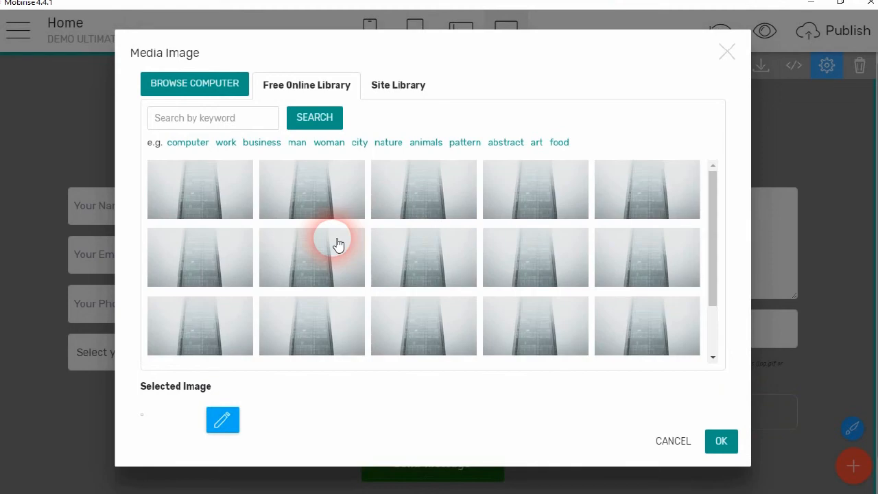
pyautogui.moveTo(710, 227); pyautogui.dragTo(713, 356)
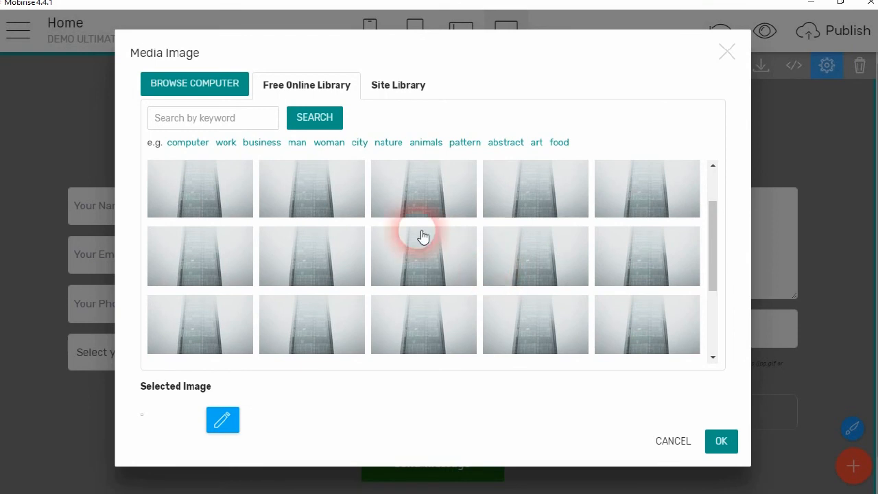
pyautogui.moveTo(713, 235); pyautogui.dragTo(719, 350)
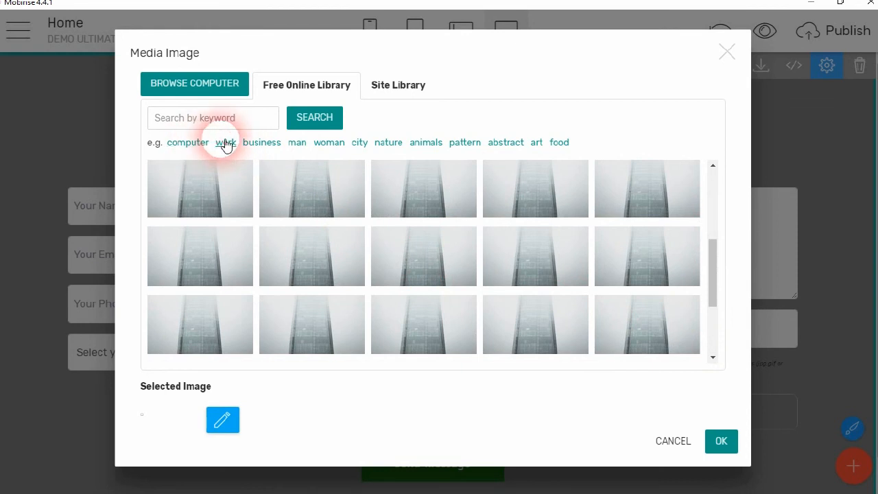
pyautogui.click(223, 142)
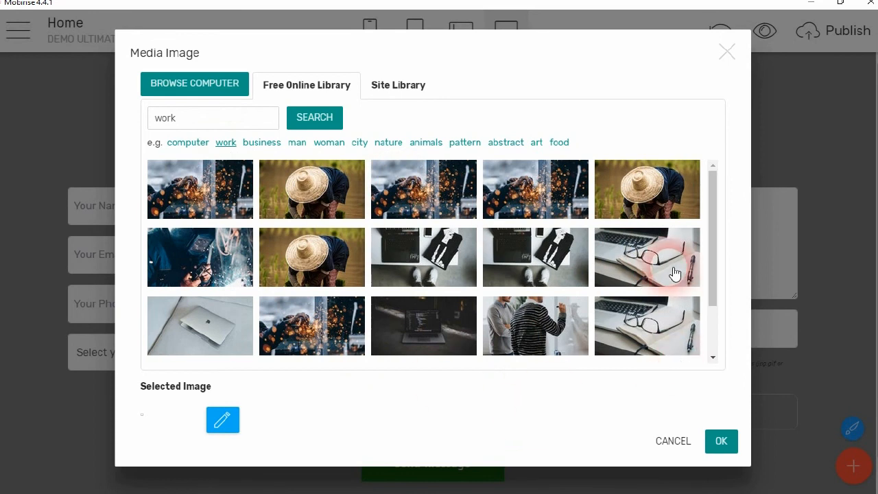
pyautogui.click(648, 255)
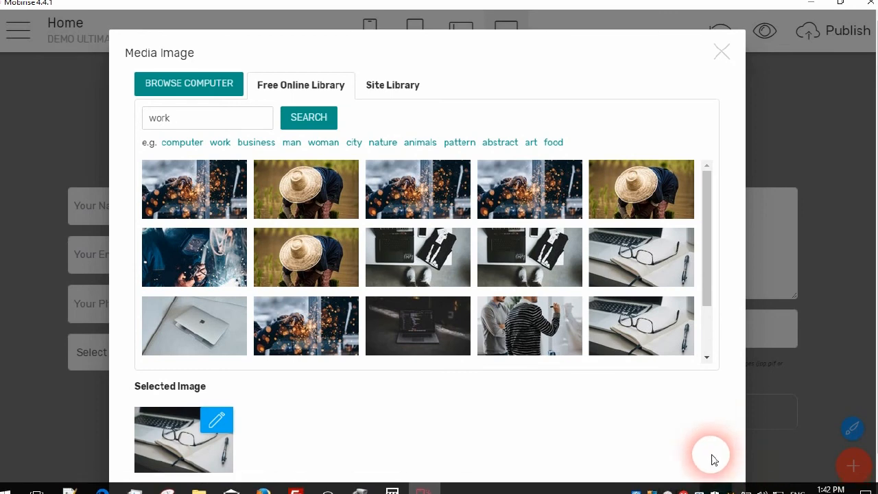
pyautogui.click(721, 488)
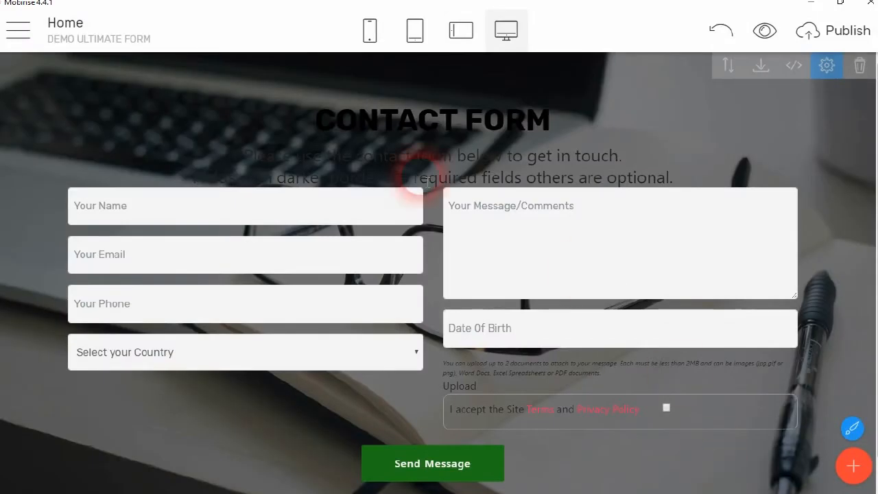
# Enable parallax and apply a dark grey overlay at about 0.6 opacity to the background
pyautogui.click(841, 74)
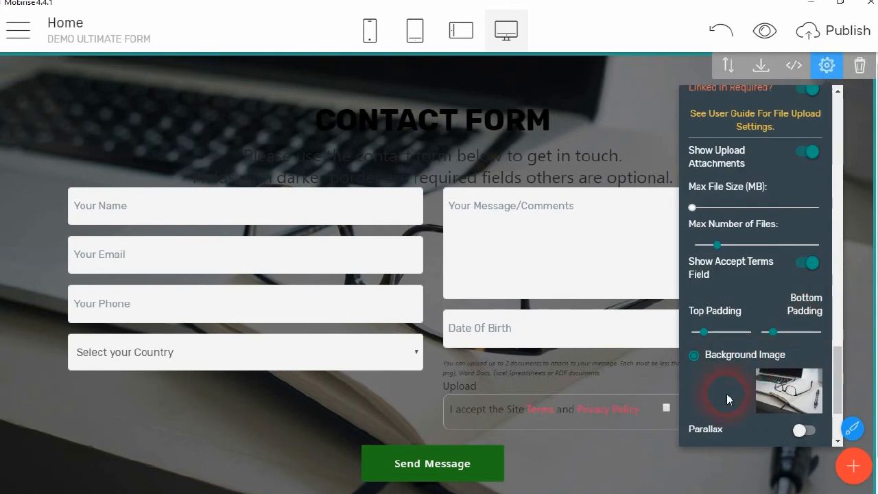
pyautogui.click(812, 437)
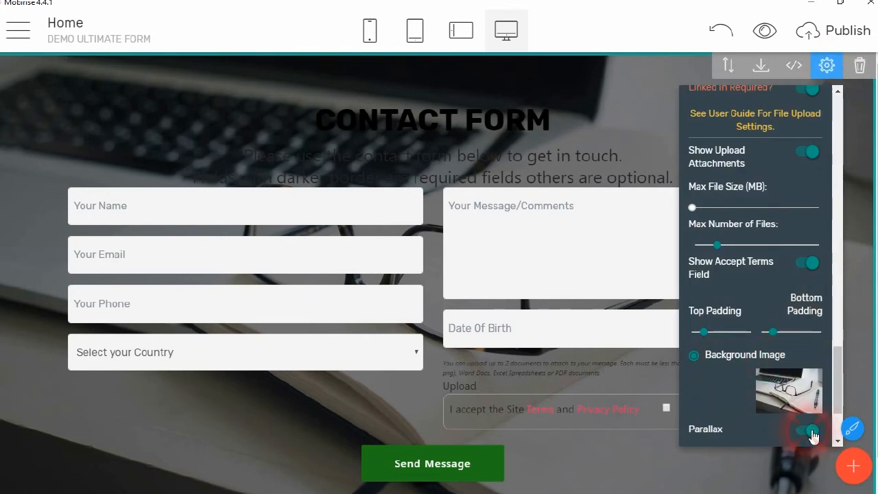
pyautogui.scroll(-2, 825, 440)
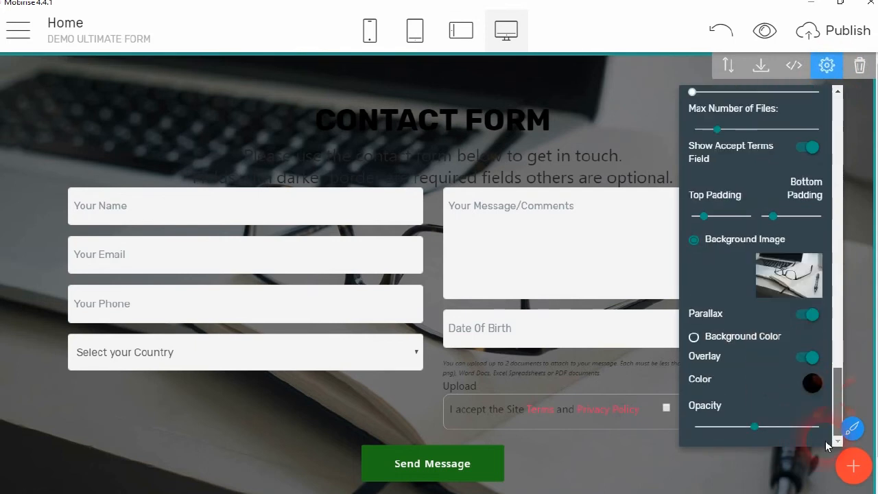
pyautogui.click(811, 393)
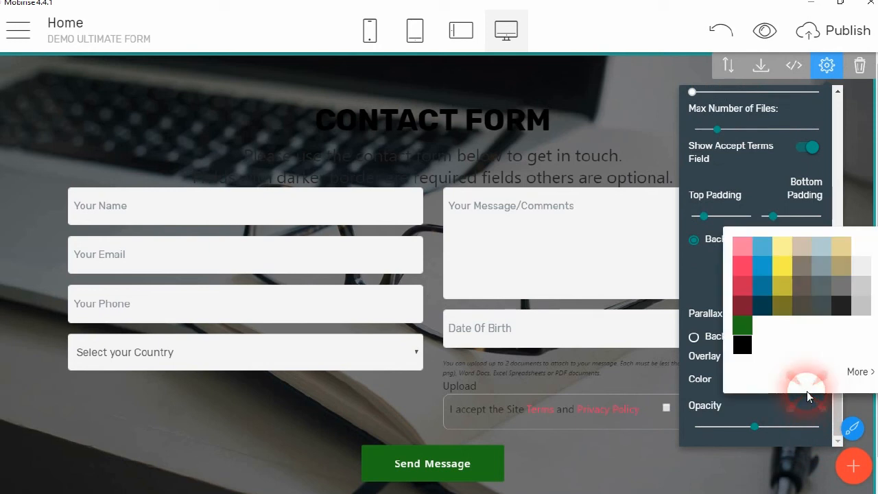
pyautogui.click(867, 293)
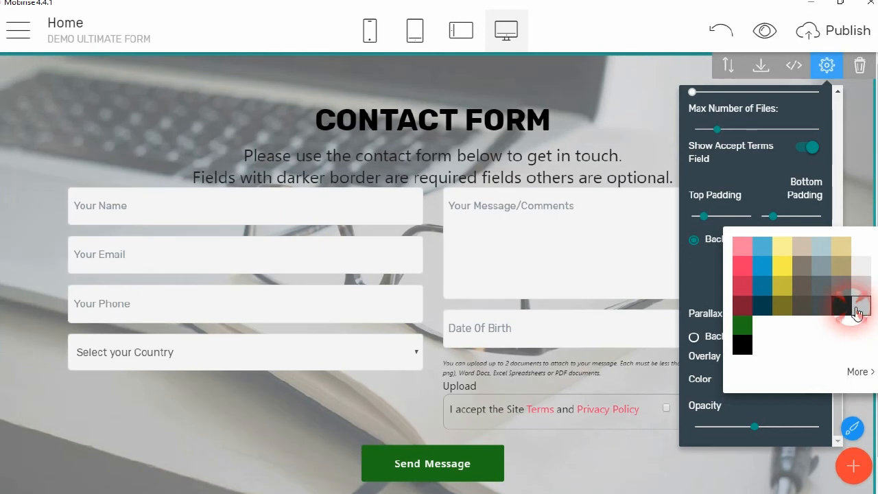
pyautogui.click(842, 308)
pyautogui.click(753, 426)
pyautogui.moveTo(758, 427); pyautogui.dragTo(748, 409)
# Make the CONTACT FORM title white
pyautogui.click(617, 121)
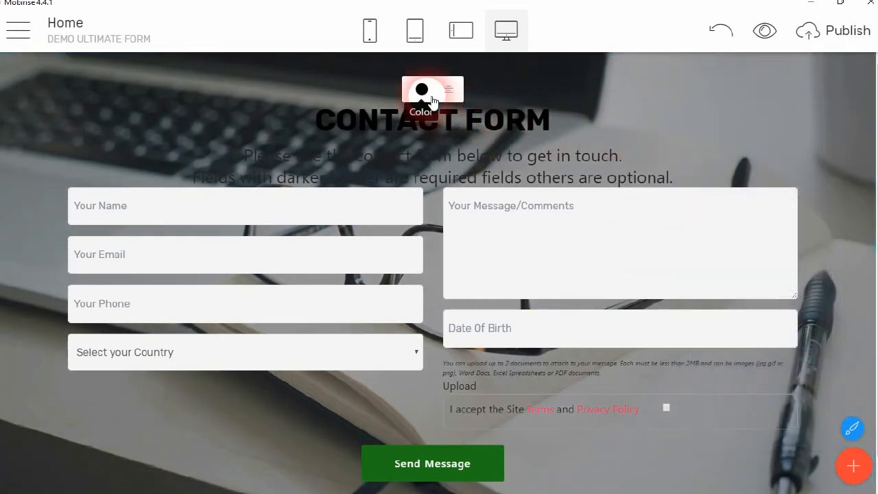
pyautogui.click(432, 100)
pyautogui.click(561, 118)
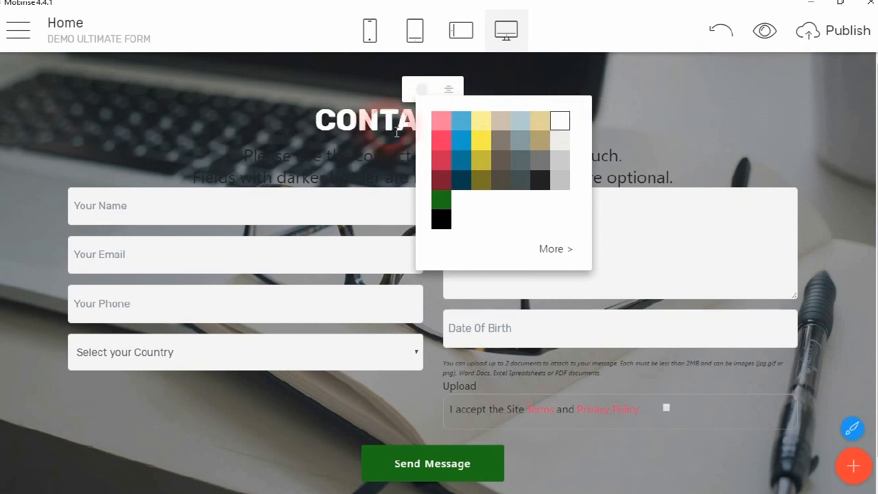
pyautogui.click(400, 130)
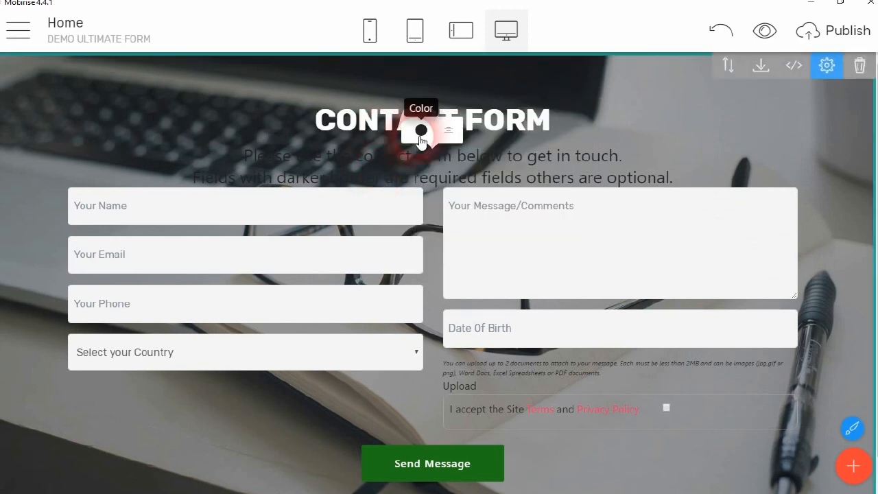
pyautogui.click(421, 131)
pyautogui.click(559, 165)
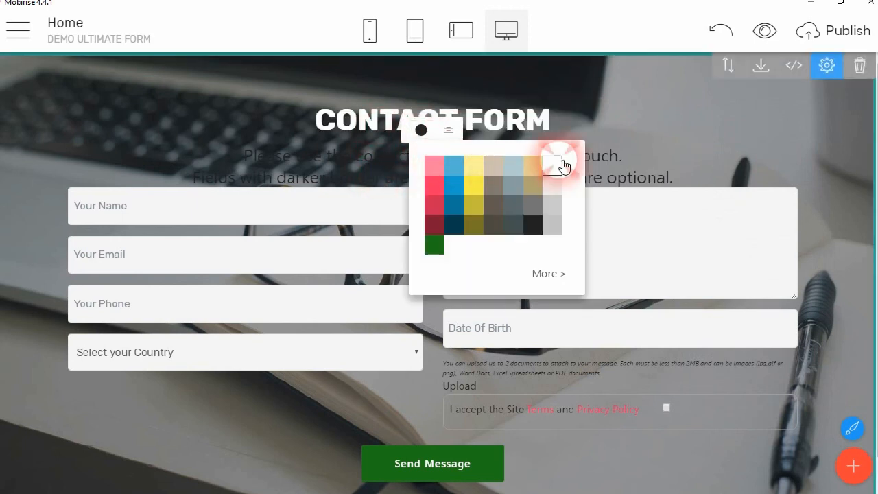
pyautogui.click(657, 201)
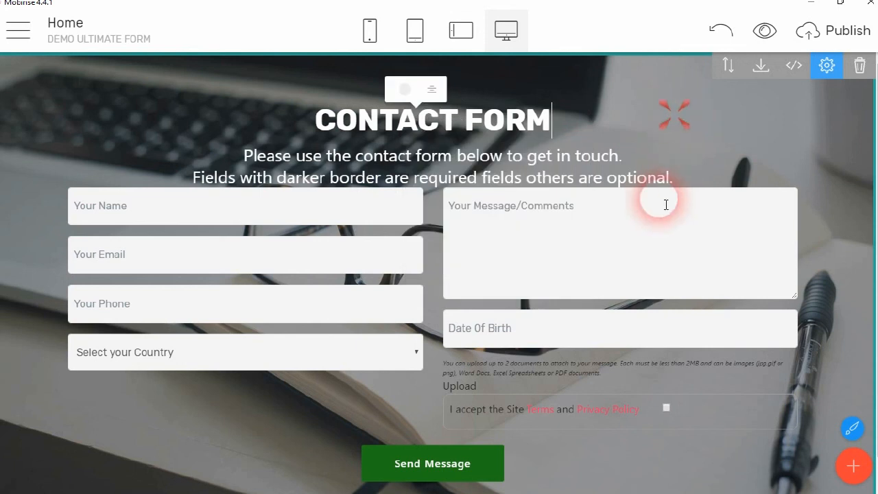
# Make the upload note text white, leaving the terms text colour unchanged
pyautogui.click(525, 360)
pyautogui.click(592, 346)
pyautogui.click(724, 200)
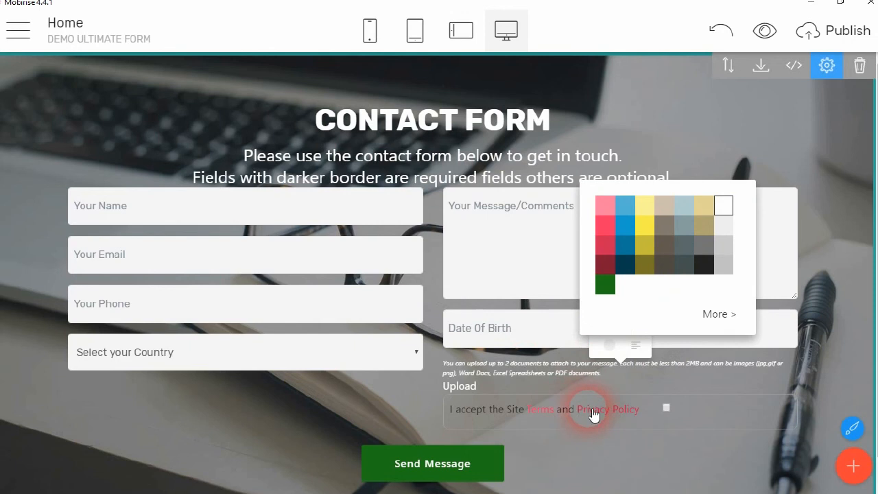
pyautogui.click(501, 410)
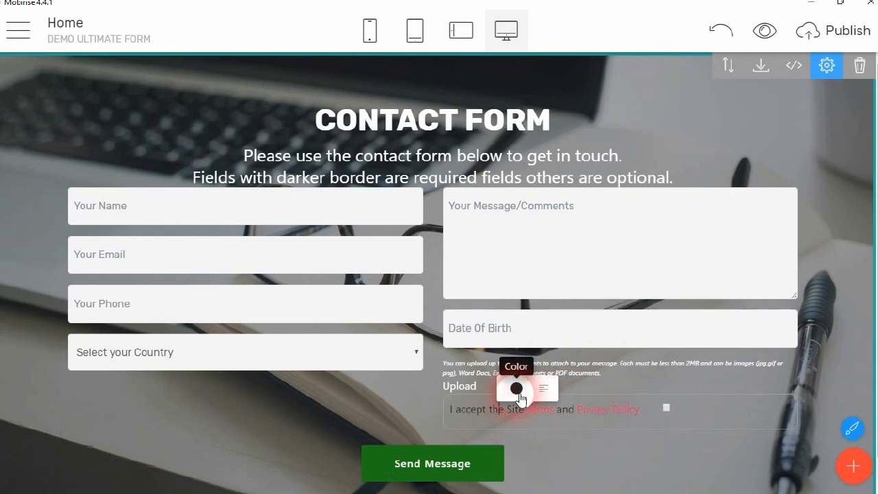
pyautogui.click(518, 389)
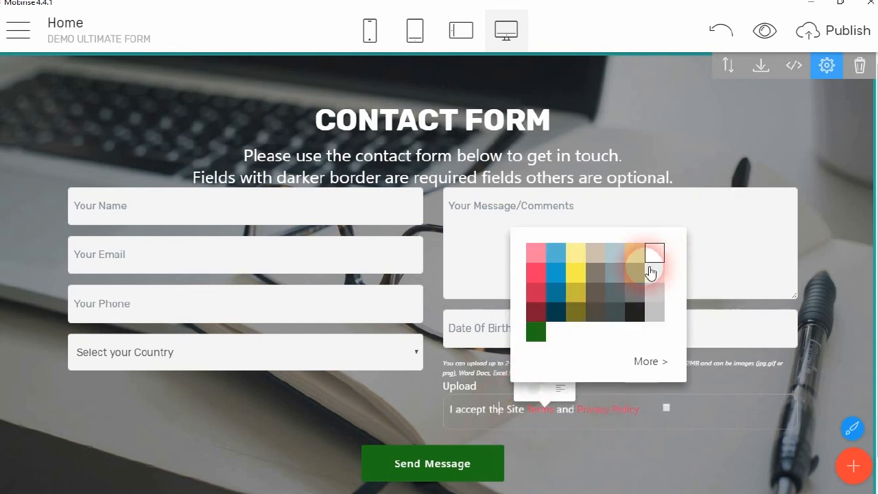
pyautogui.click(598, 459)
pyautogui.scroll(-1, 376, 176)
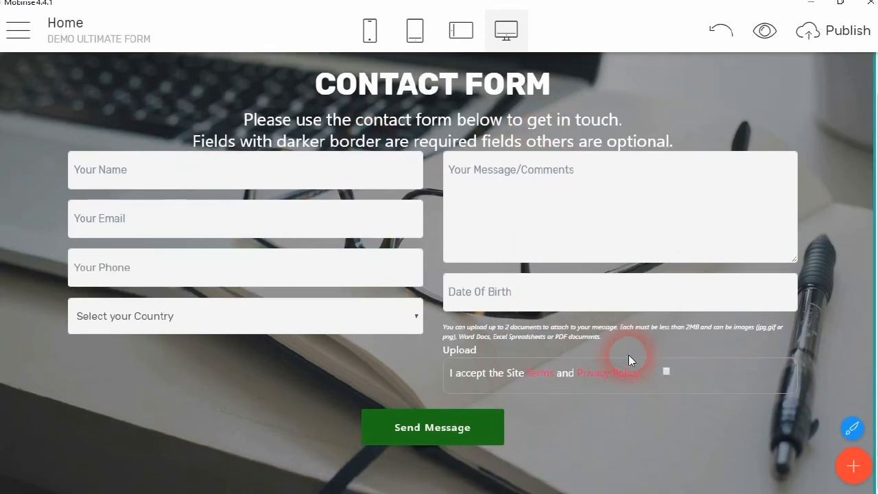
pyautogui.scroll(1, 562, 240)
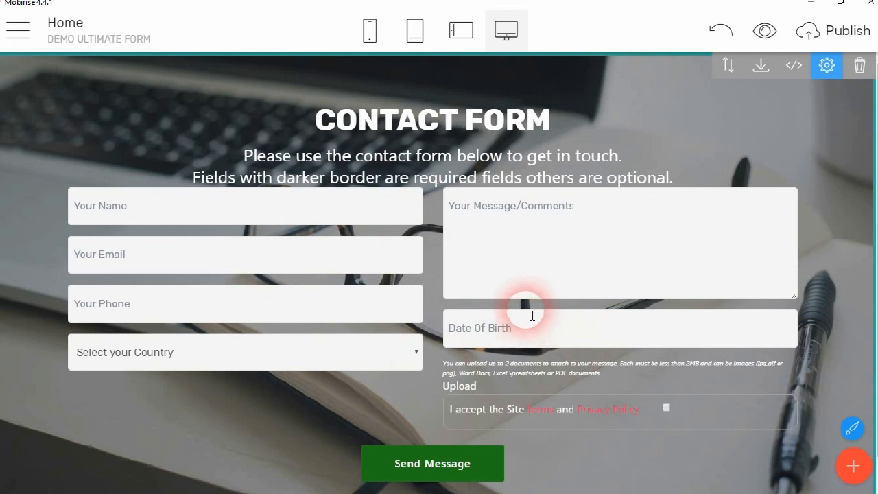
# Add background-color:blue; under text-align:left; in the #sendbutton CSS rule and save
pyautogui.click(789, 69)
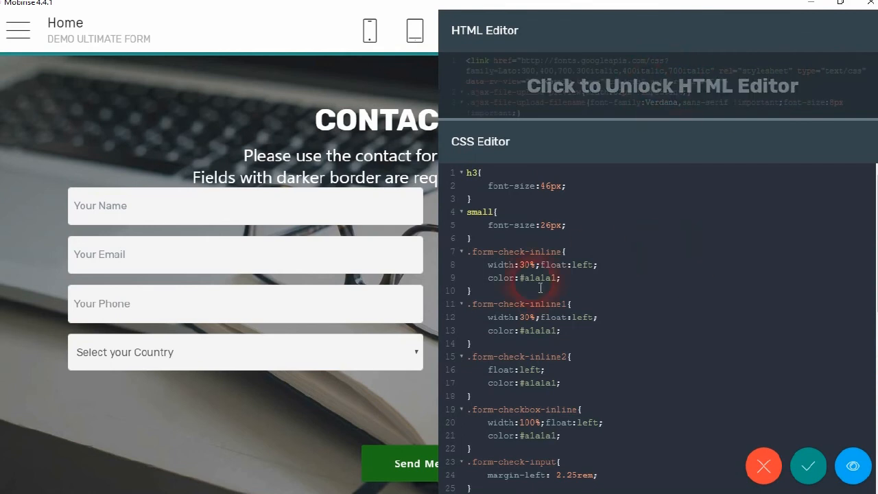
pyautogui.scroll(-10, 541, 288)
pyautogui.scroll(7, 511, 377)
pyautogui.scroll(-7, 521, 385)
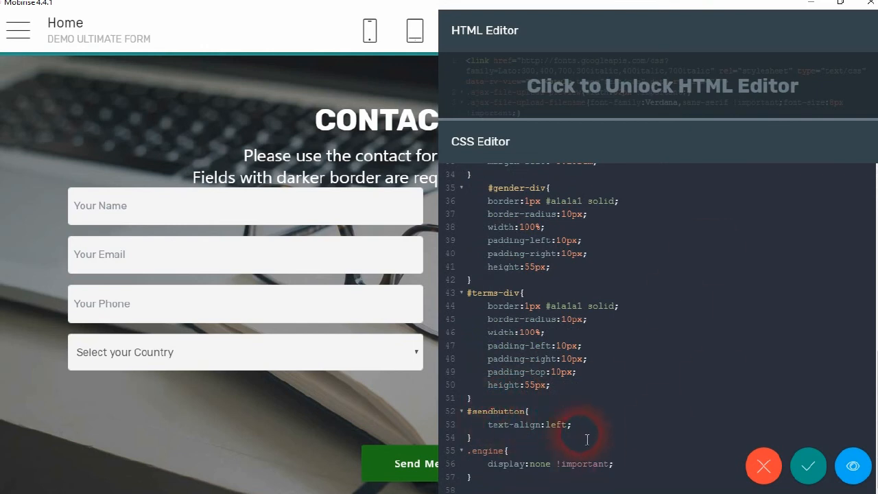
pyautogui.moveTo(586, 489)
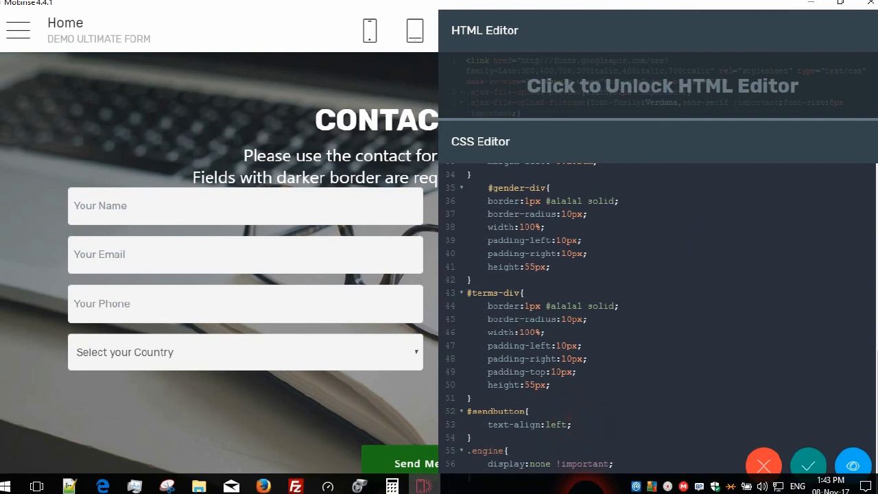
pyautogui.press('Return')
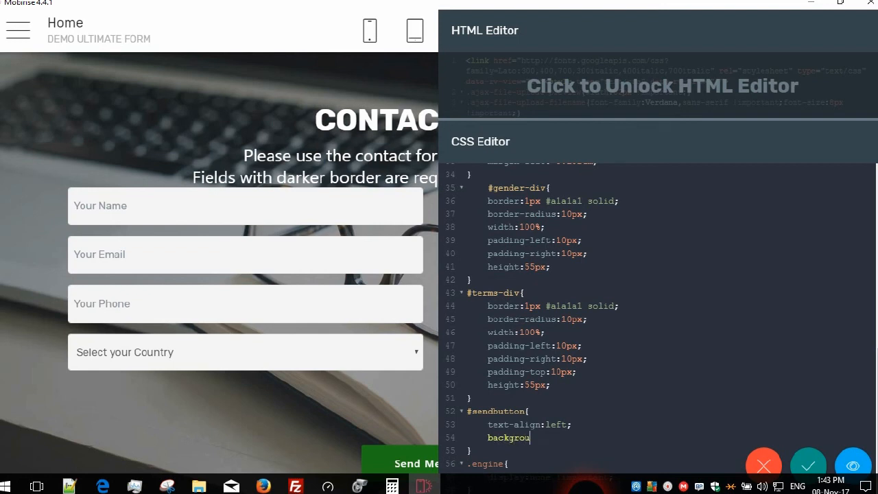
pyautogui.write('d-color:blue;')
pyautogui.click(591, 443)
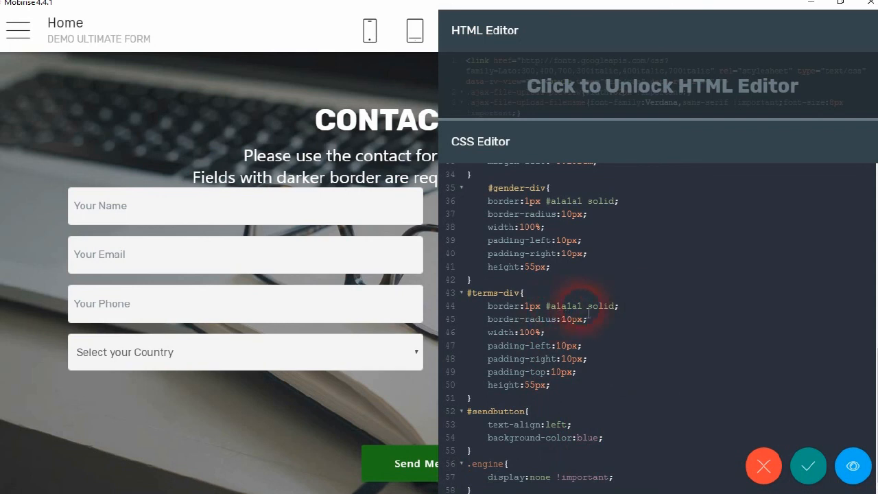
pyautogui.click(808, 469)
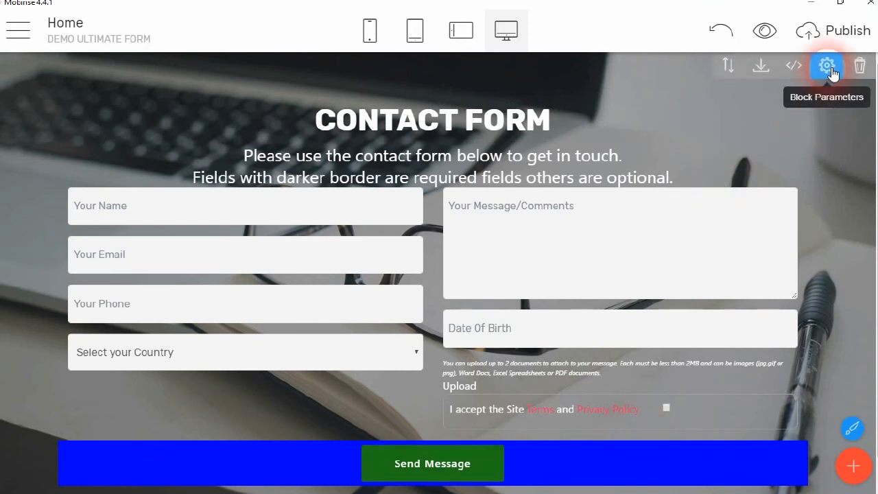
# Cut background-color:blue; from #sendbutton and paste it into a new #submitbutton rule
pyautogui.click(794, 69)
pyautogui.scroll(-4, 700, 316)
pyautogui.scroll(-7, 699, 316)
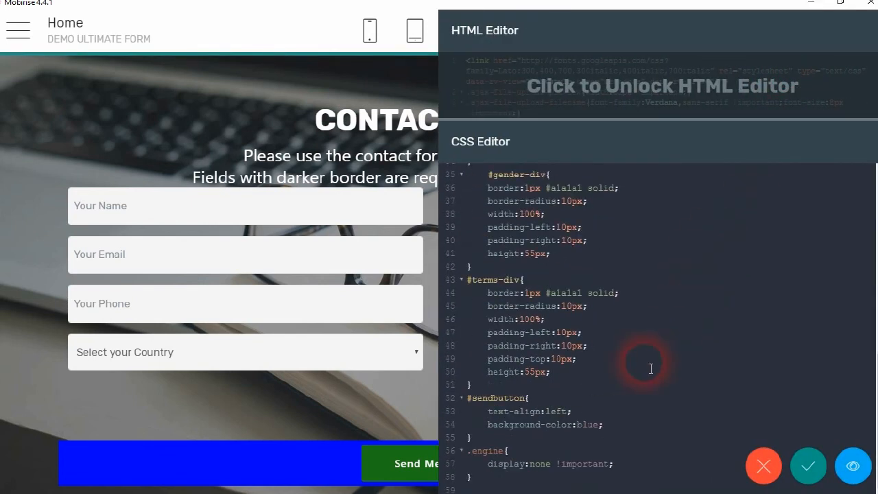
pyautogui.scroll(3, 635, 336)
pyautogui.scroll(-3, 621, 322)
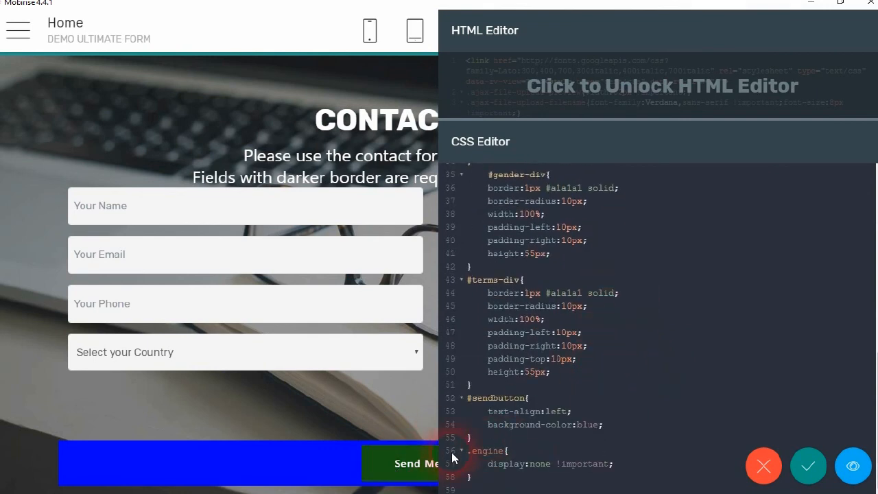
pyautogui.moveTo(506, 429); pyautogui.dragTo(604, 425)
pyautogui.rightClick(573, 431)
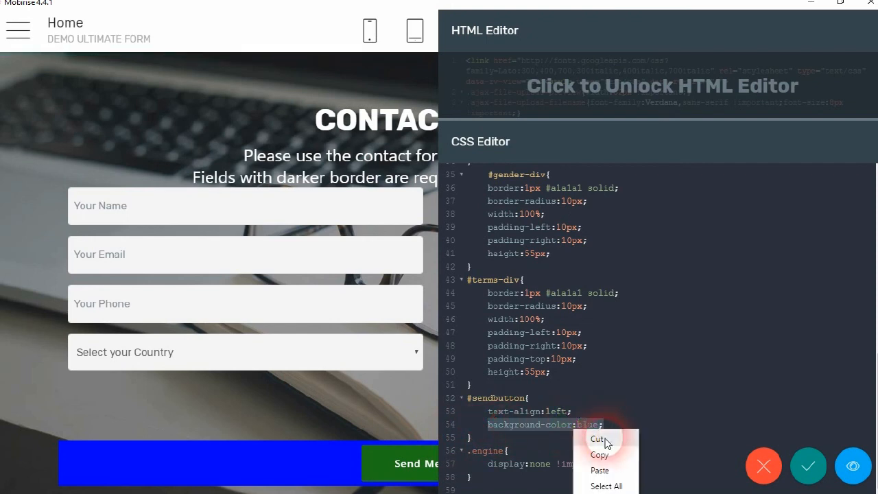
pyautogui.click(601, 439)
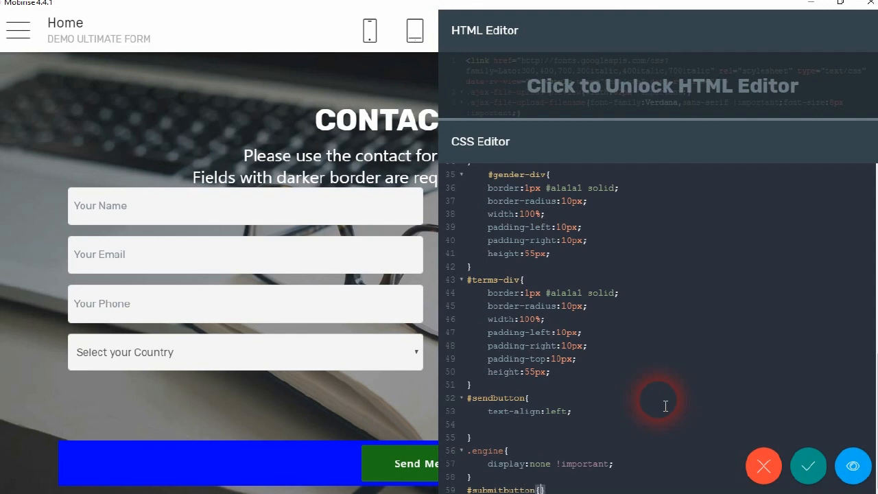
pyautogui.press('Return')
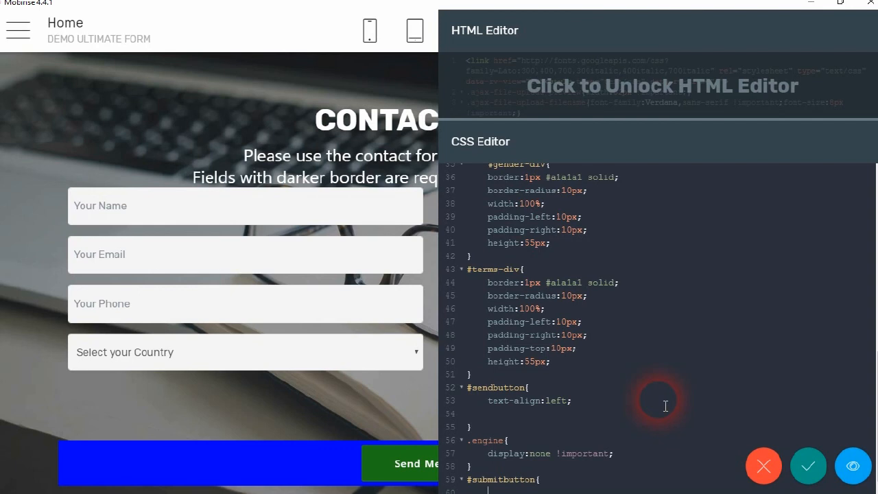
pyautogui.press('Return')
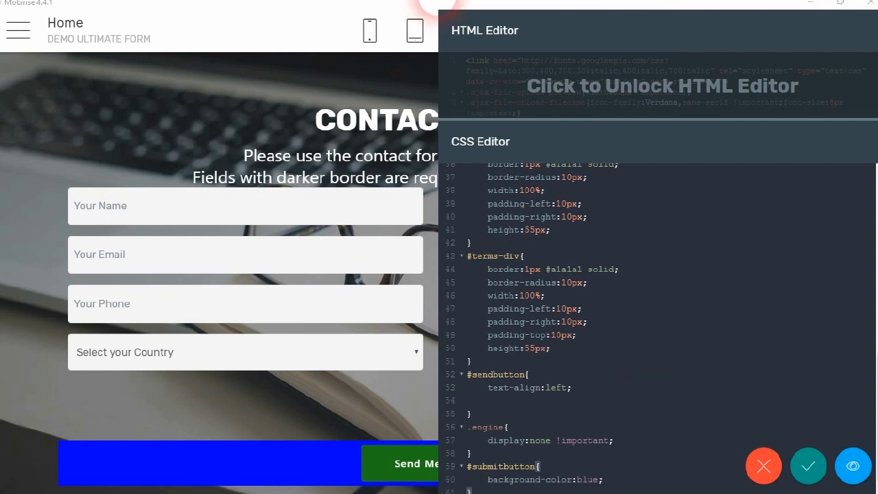
# Save the #submitbutton CSS, then delete the trailing empty line and save again
pyautogui.click(801, 469)
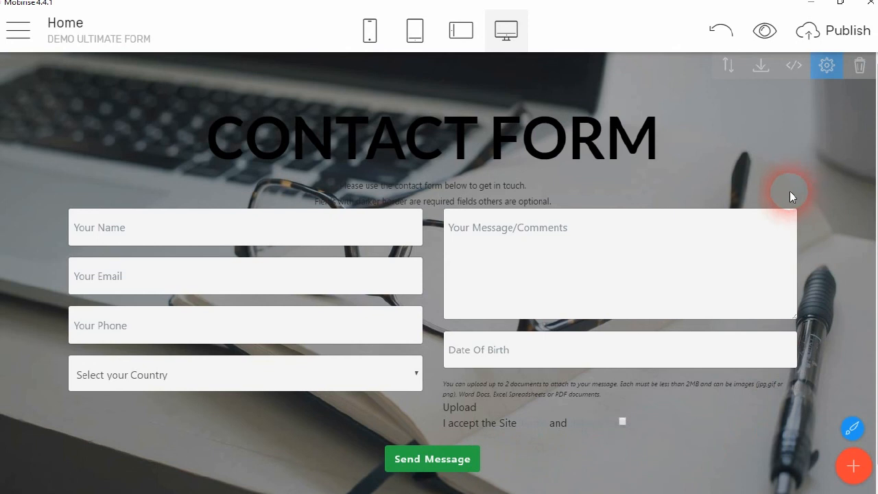
pyautogui.click(793, 66)
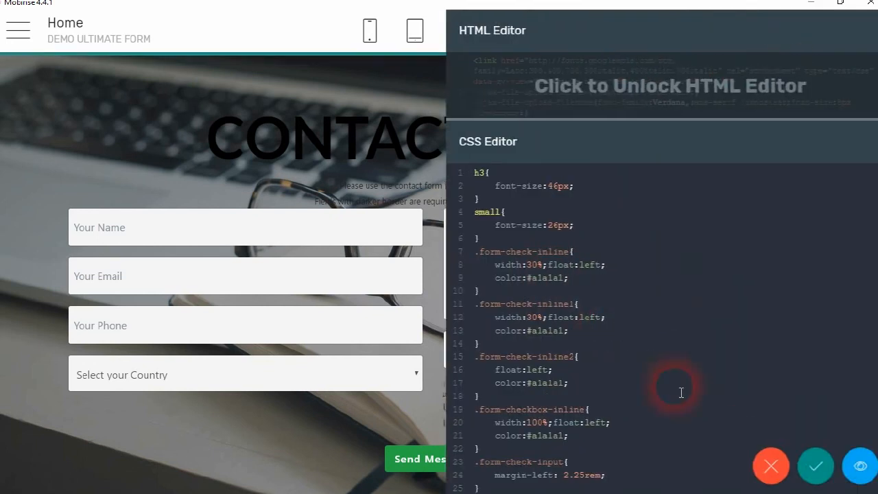
pyautogui.scroll(-12, 637, 415)
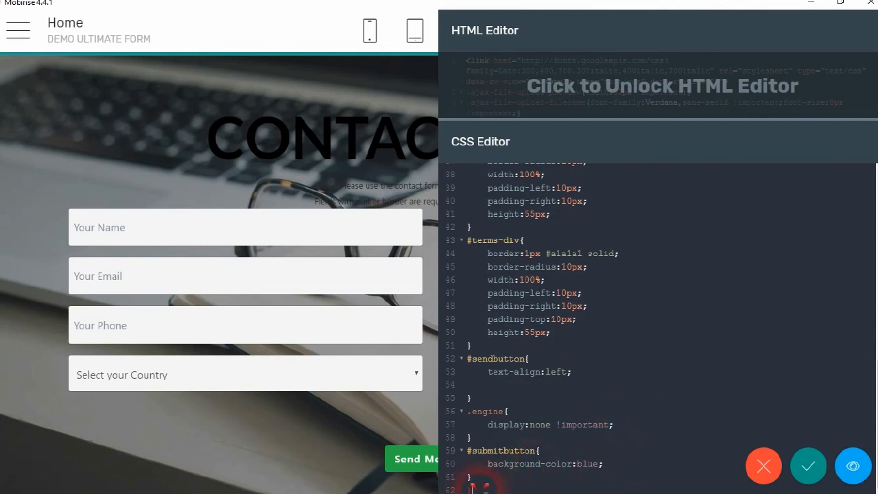
pyautogui.press('BackSpace')
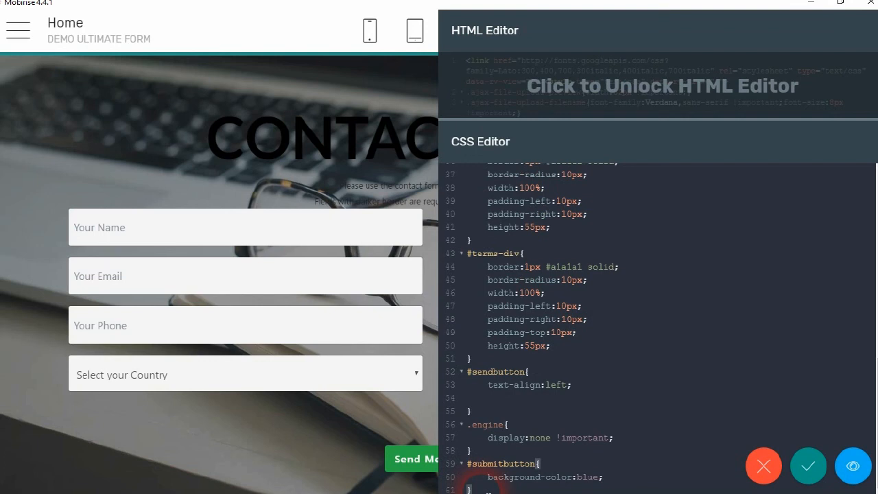
pyautogui.click(805, 466)
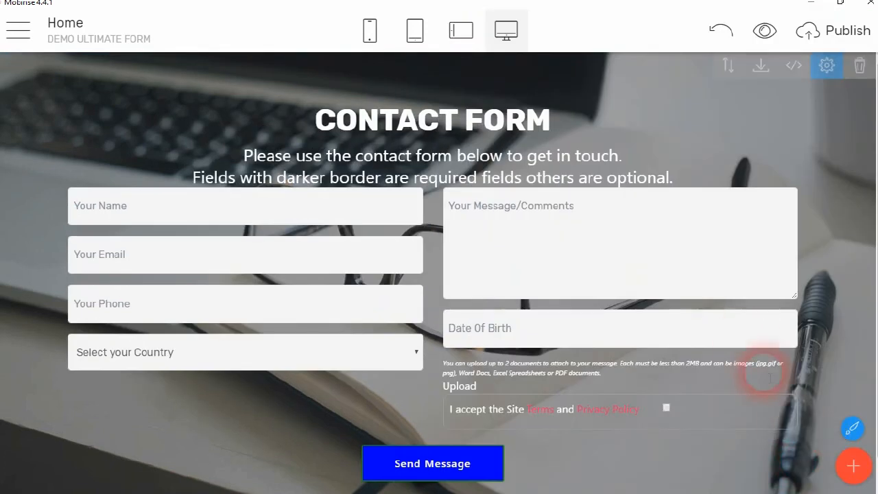
pyautogui.scroll(-1, 764, 395)
pyautogui.scroll(1, 559, 446)
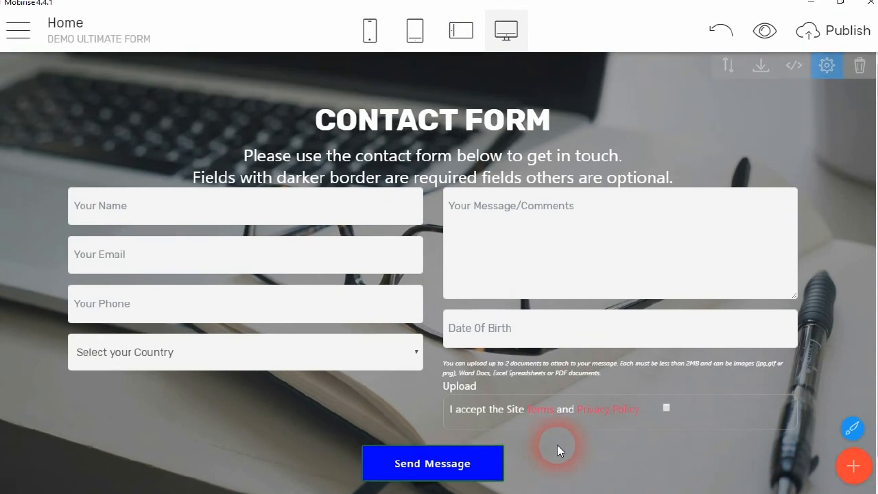
pyautogui.click(795, 68)
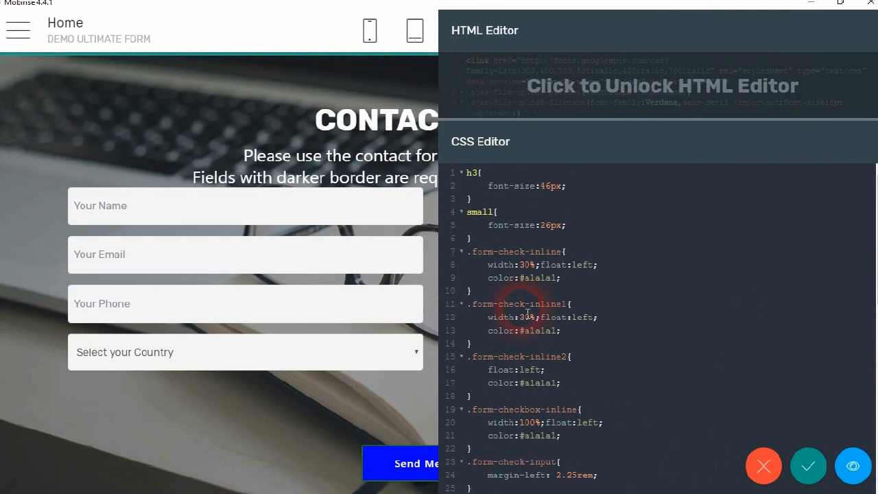
pyautogui.scroll(-7, 513, 347)
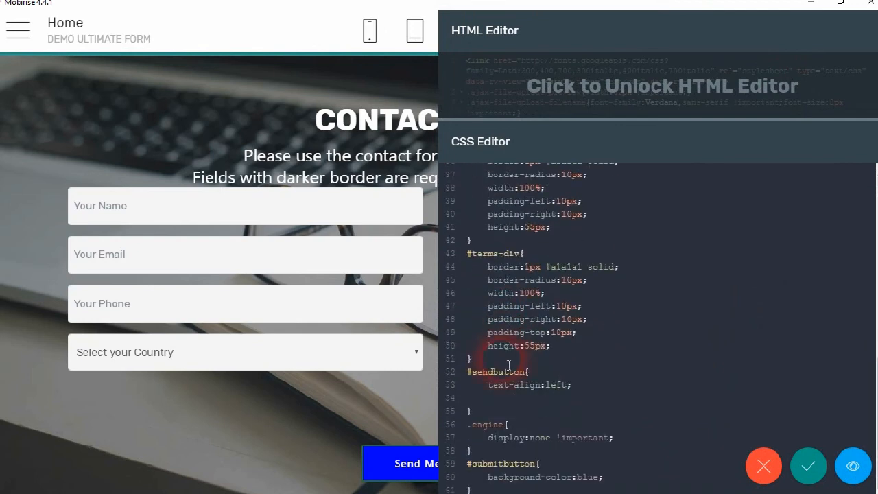
pyautogui.scroll(3, 508, 369)
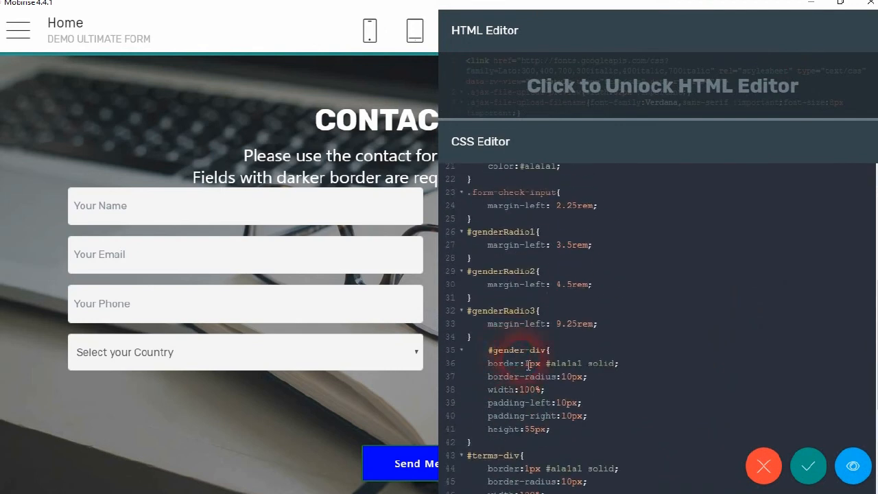
pyautogui.scroll(4, 541, 283)
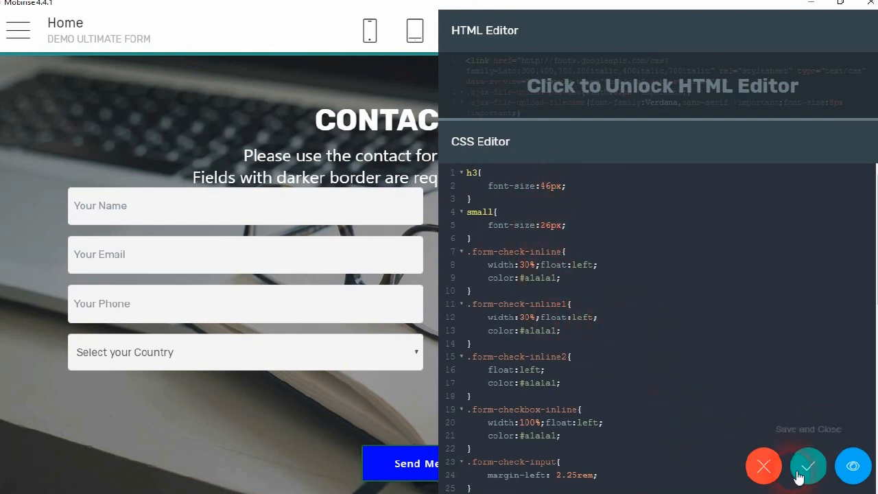
pyautogui.click(774, 466)
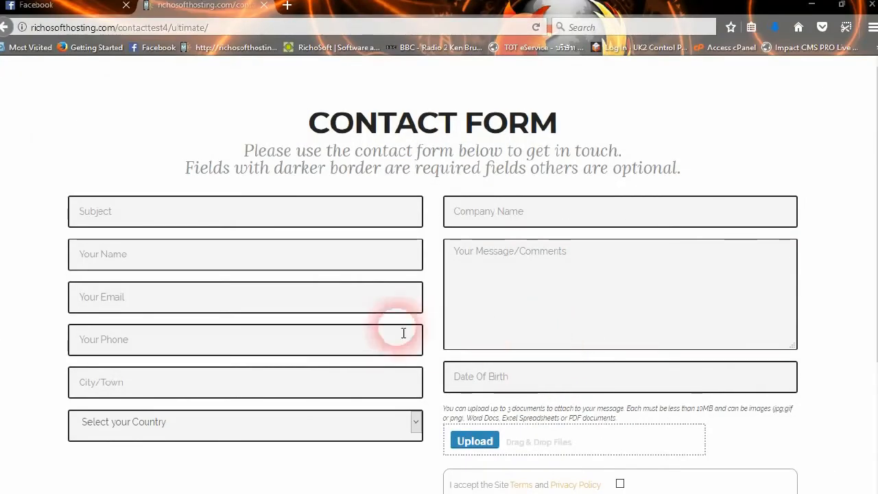
# Fill Subject, Name, Email, Phone and City from saved autofill entries
pyautogui.scroll(-2, 384, 322)
pyautogui.scroll(-3, 365, 309)
pyautogui.scroll(4, 364, 309)
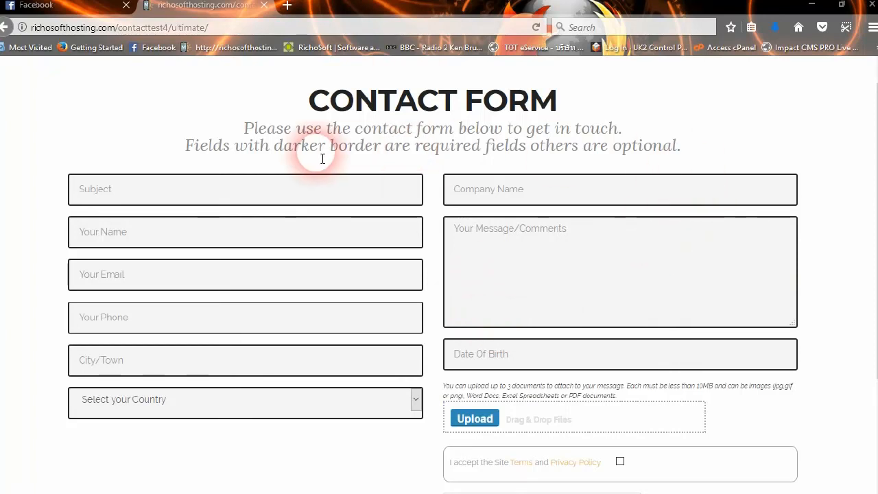
pyautogui.click(265, 192)
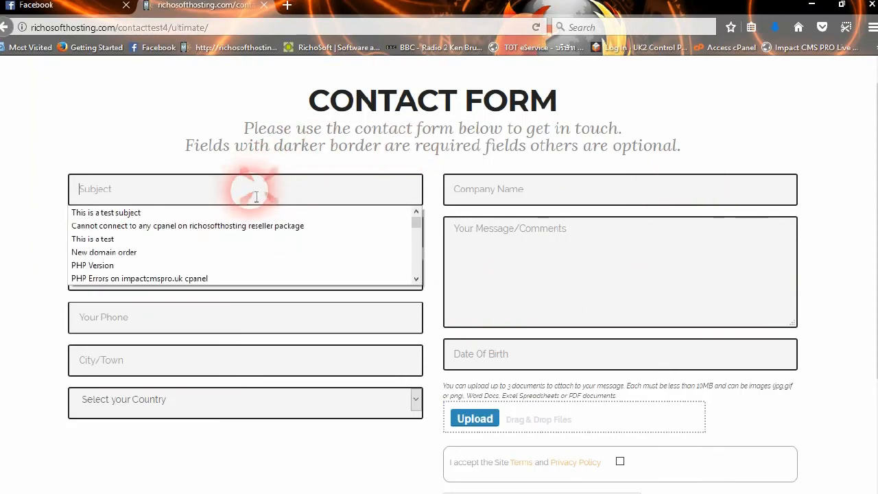
pyautogui.click(199, 208)
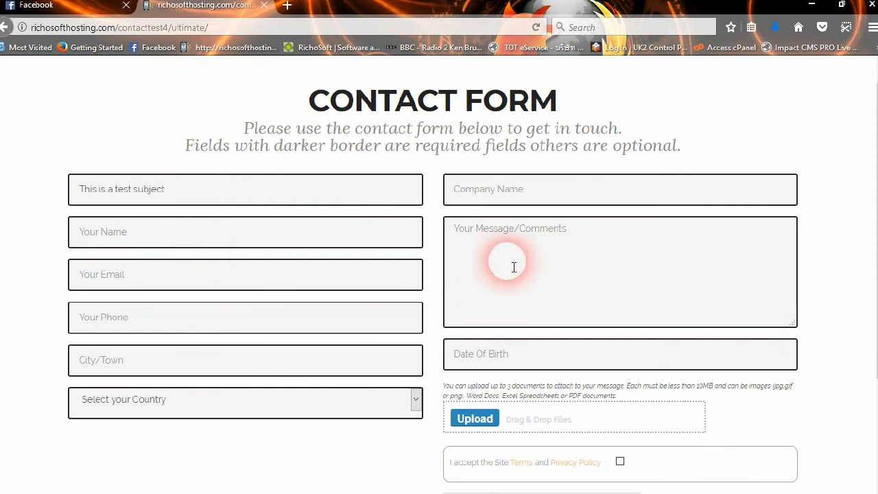
pyautogui.click(101, 233)
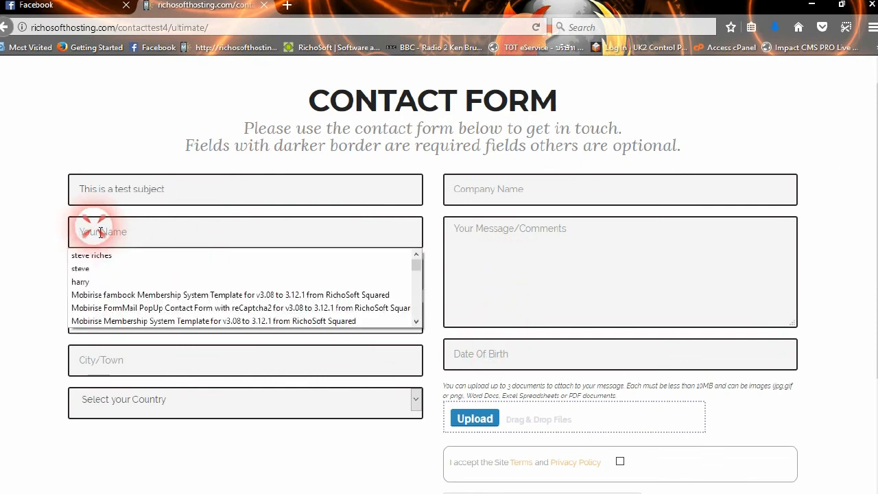
pyautogui.click(86, 253)
pyautogui.click(114, 281)
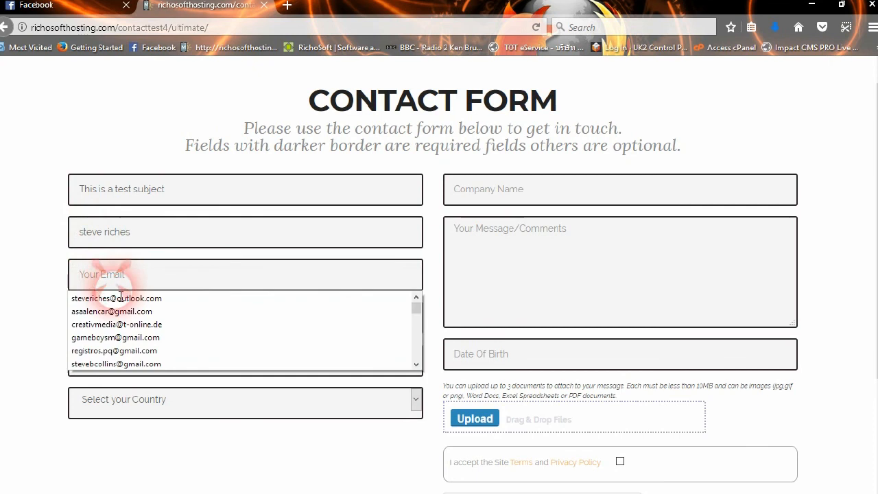
pyautogui.click(114, 297)
pyautogui.click(122, 325)
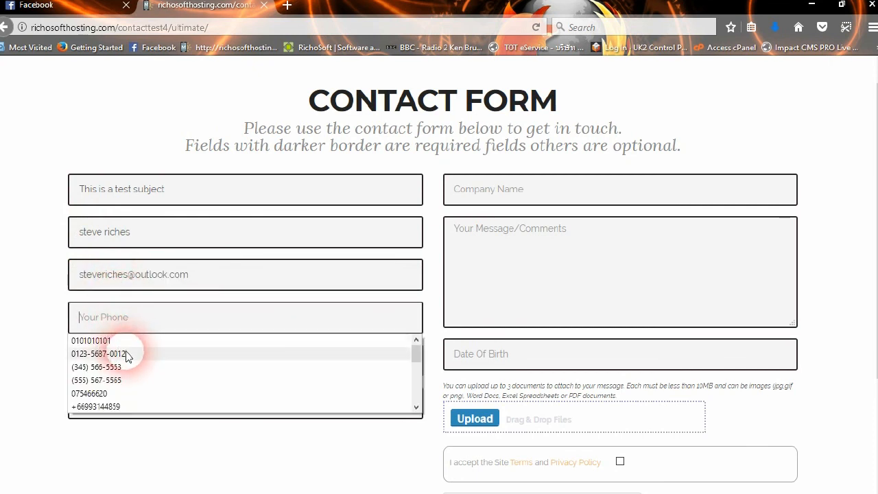
pyautogui.click(127, 354)
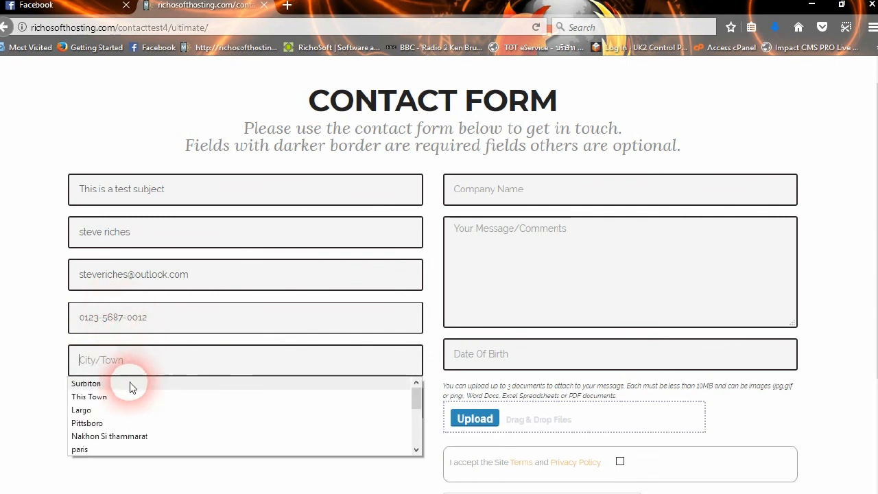
pyautogui.click(116, 435)
# Choose Thailand as country, enter company RichoSoft, and write the test message
pyautogui.click(138, 407)
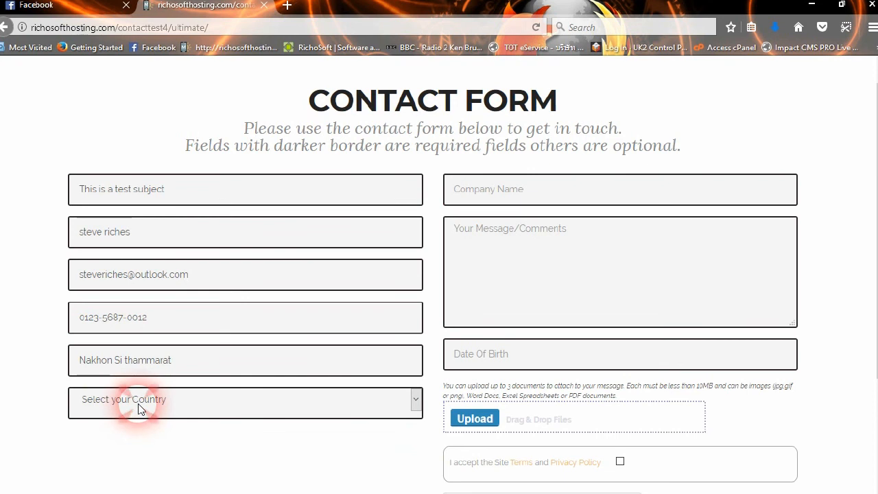
pyautogui.click(139, 407)
pyautogui.write('th')
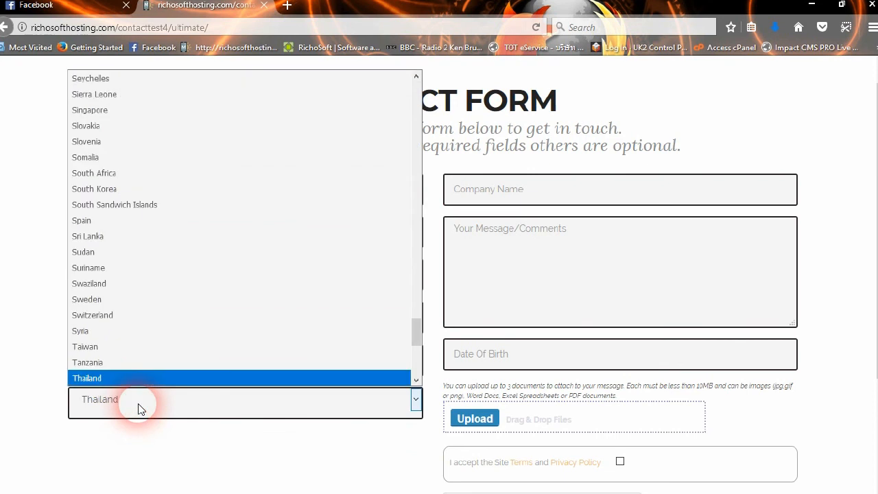
pyautogui.click(118, 378)
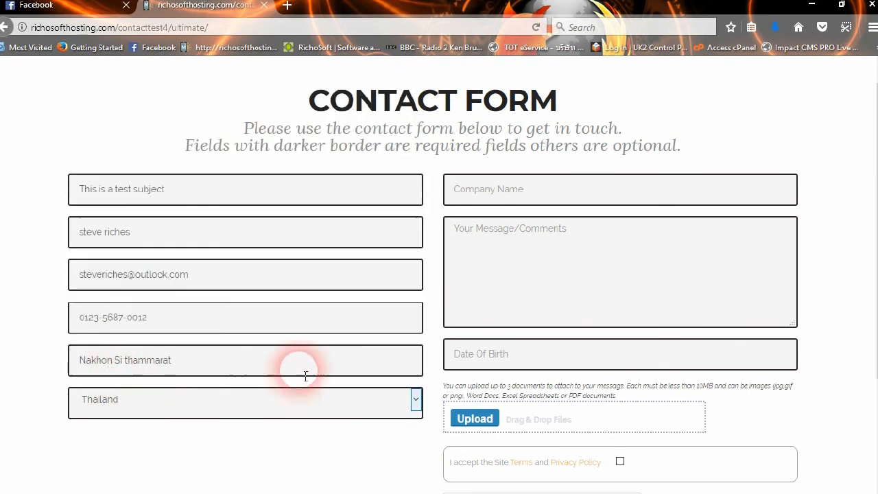
pyautogui.click(515, 196)
pyautogui.click(505, 209)
pyautogui.click(510, 265)
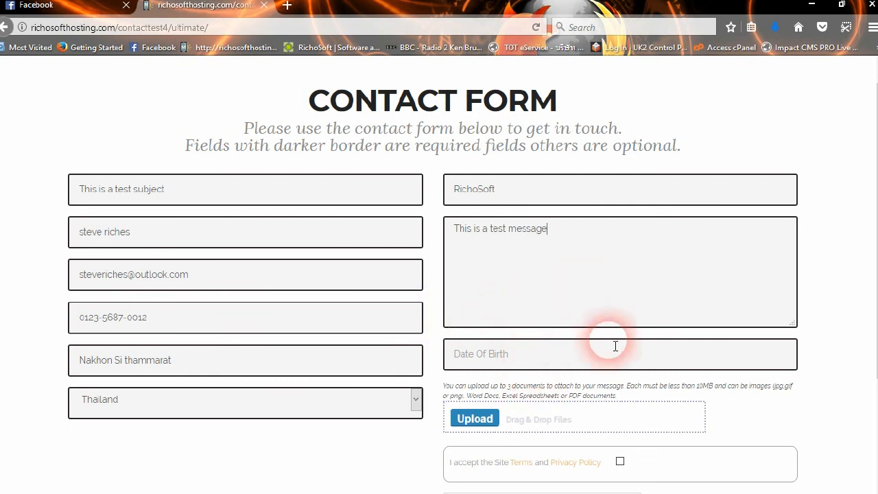
pyautogui.scroll(-2, 612, 371)
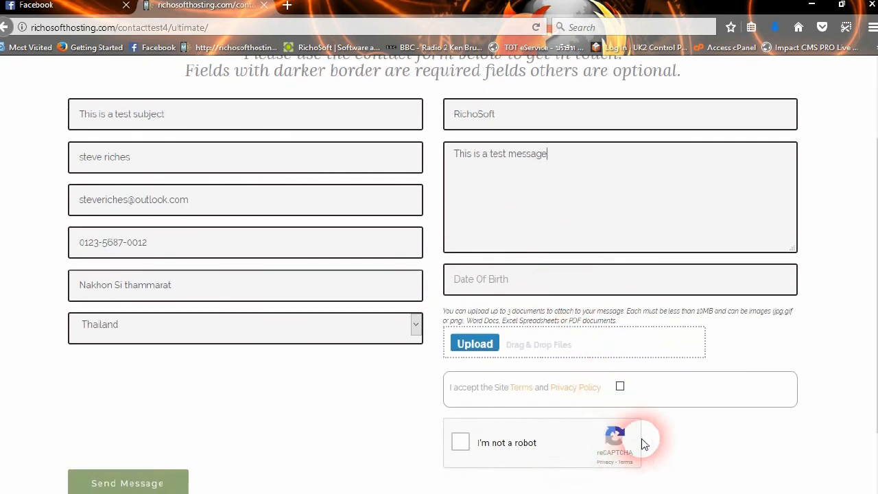
pyautogui.click(170, 476)
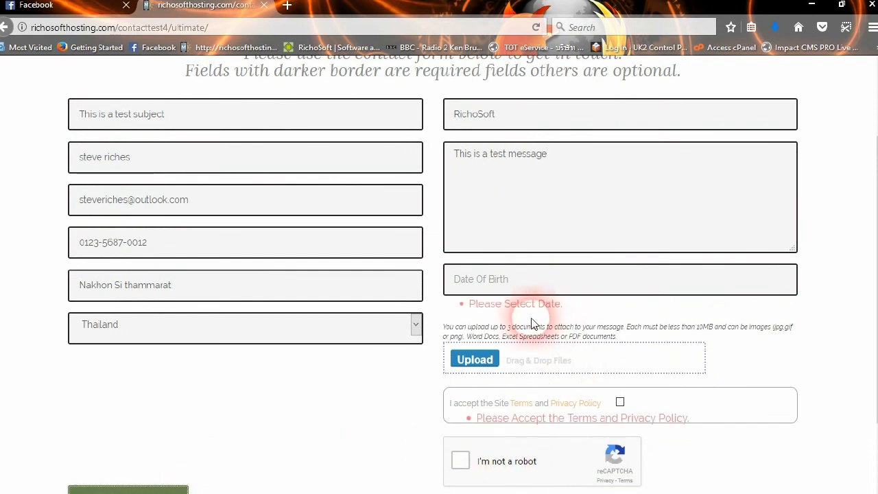
pyautogui.click(619, 402)
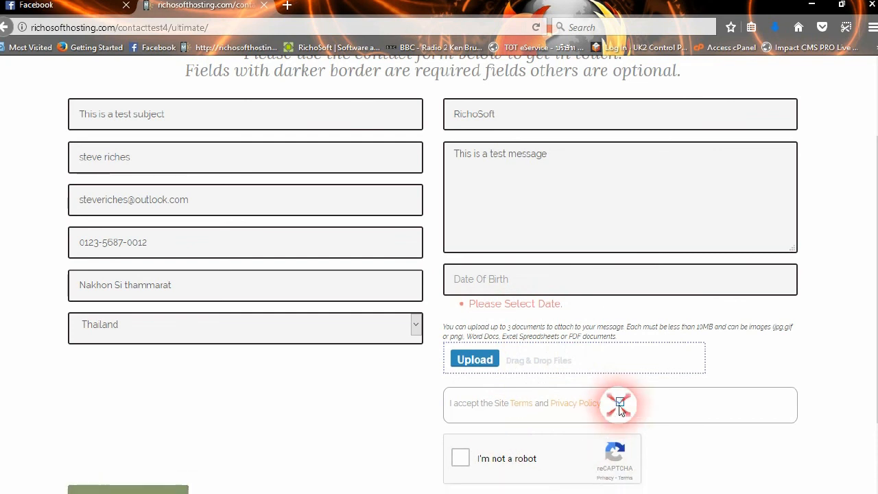
pyautogui.click(487, 280)
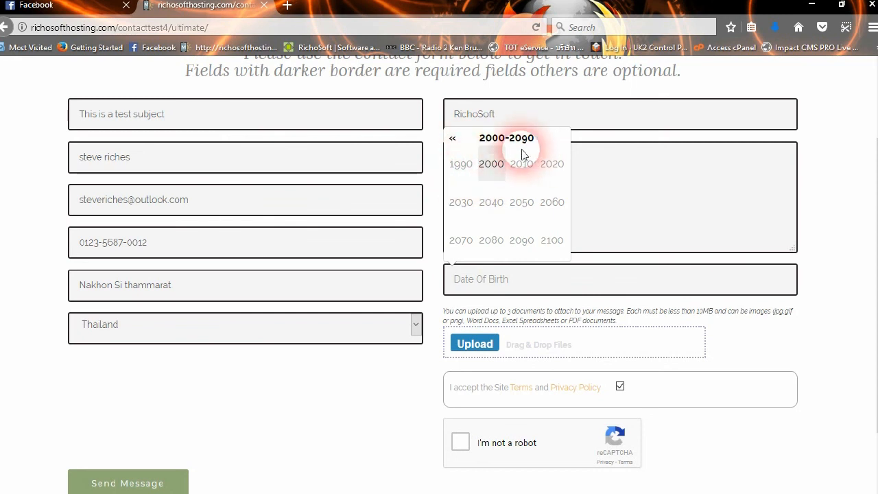
pyautogui.click(463, 166)
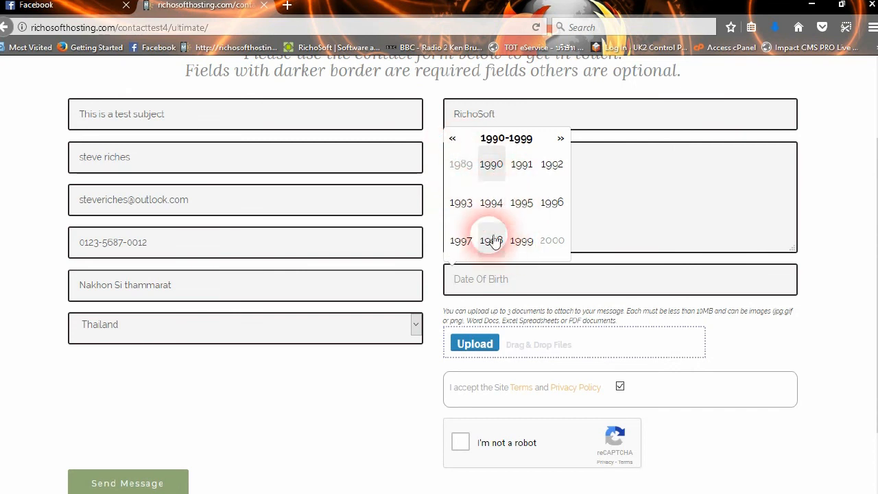
pyautogui.click(453, 140)
pyautogui.click(454, 142)
pyautogui.click(454, 142)
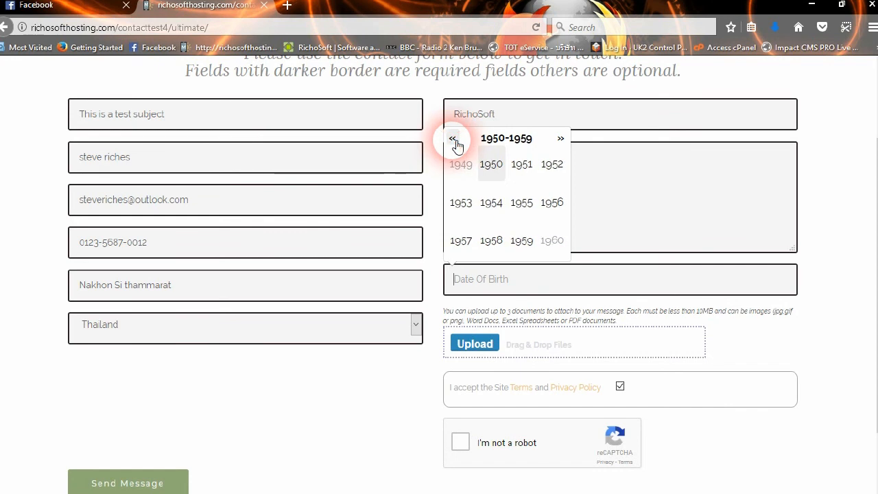
pyautogui.click(500, 207)
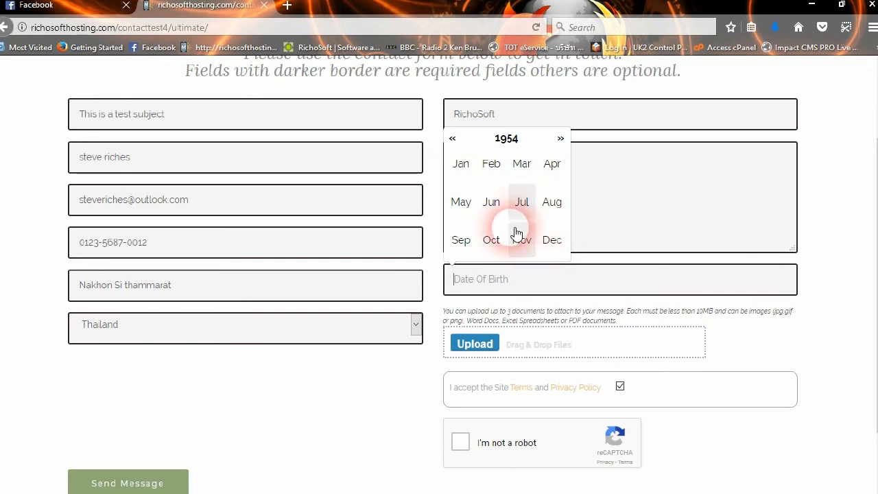
pyautogui.click(550, 166)
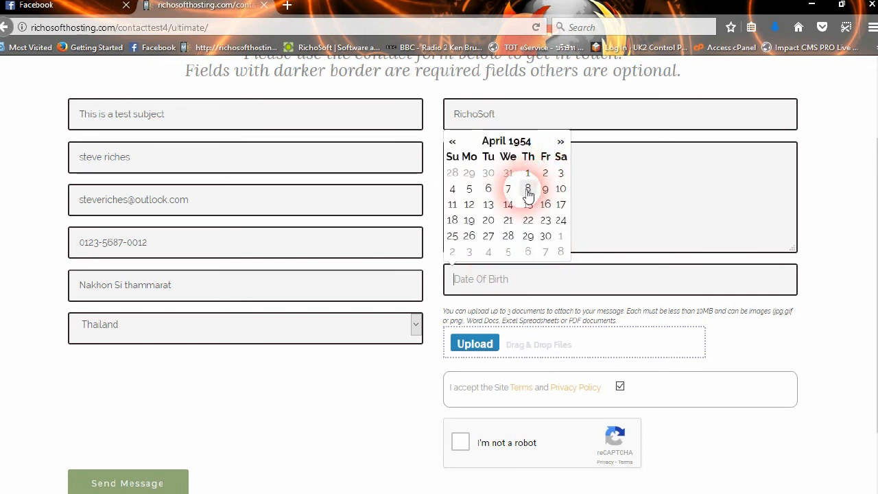
pyautogui.click(491, 238)
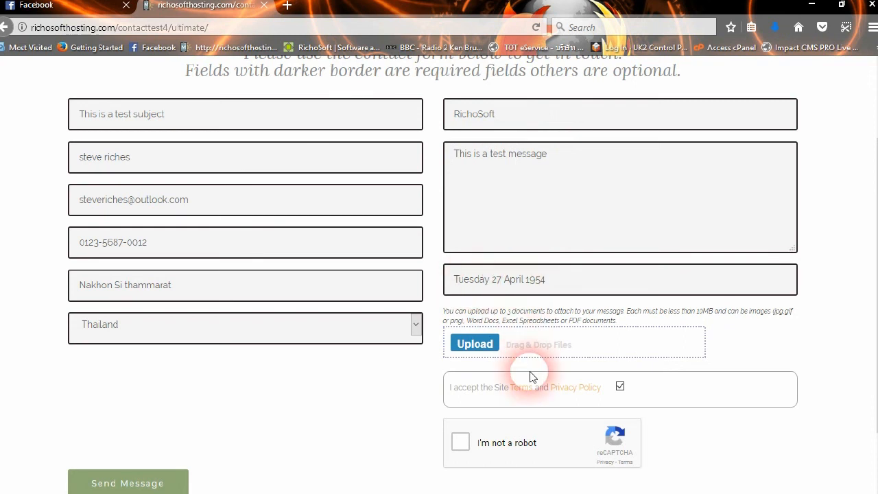
# Upload the high-kick Mr Bean jpg as the first attachment
pyautogui.scroll(-2, 590, 309)
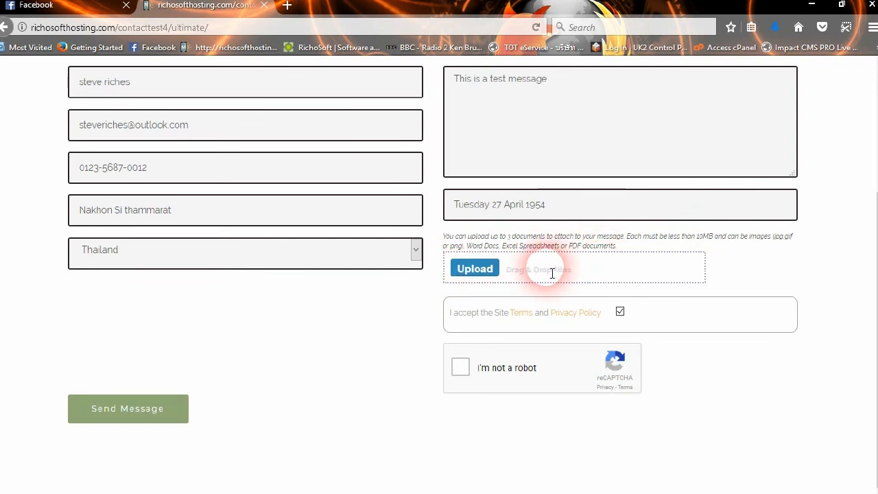
pyautogui.click(460, 267)
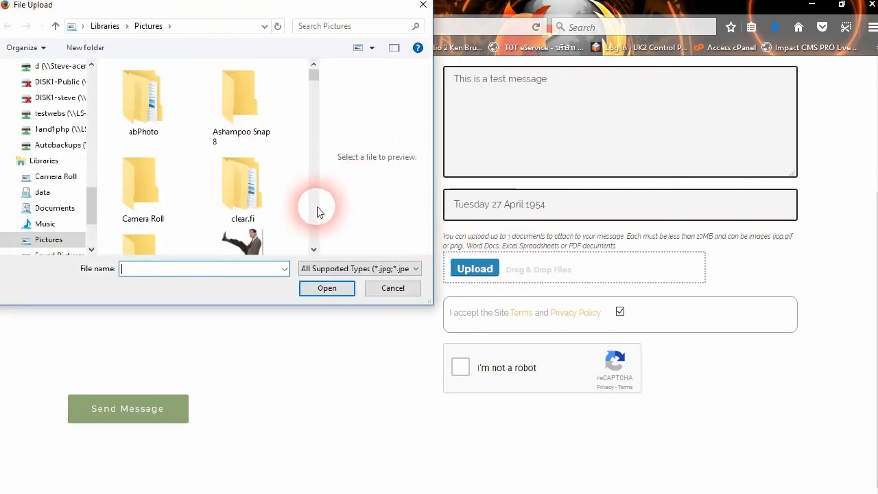
pyautogui.scroll(-2, 308, 245)
pyautogui.click(268, 185)
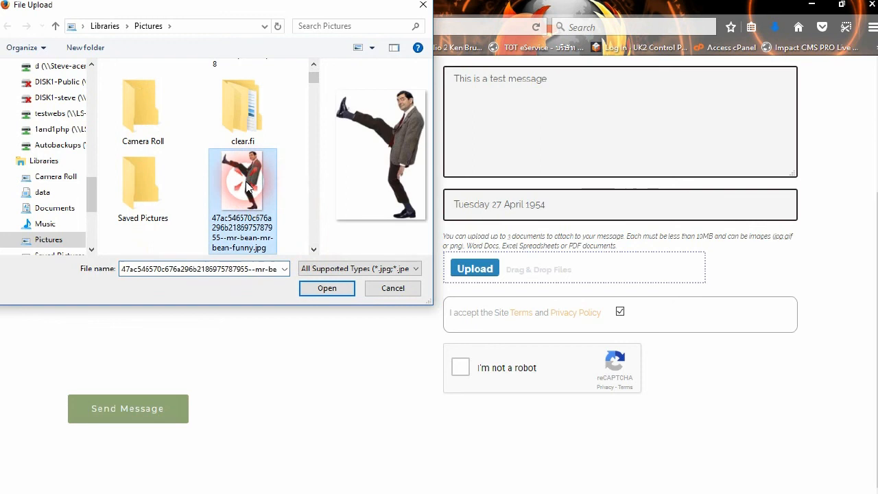
pyautogui.click(330, 291)
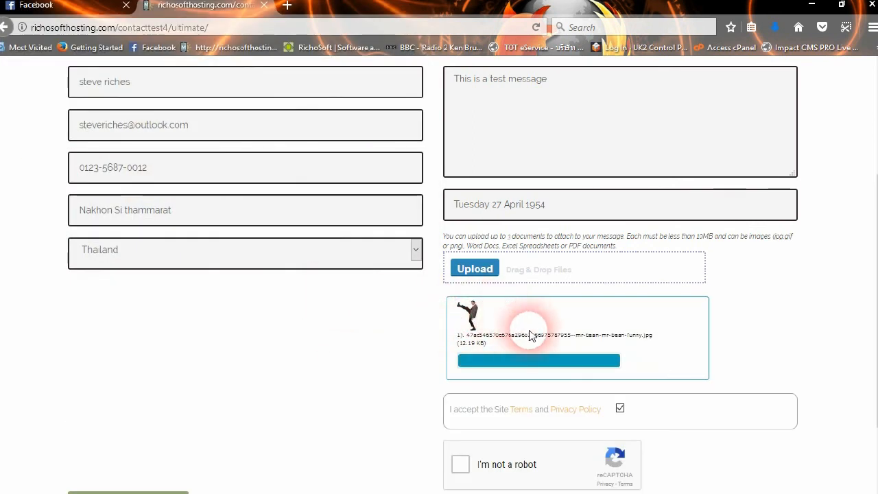
pyautogui.scroll(-2, 541, 298)
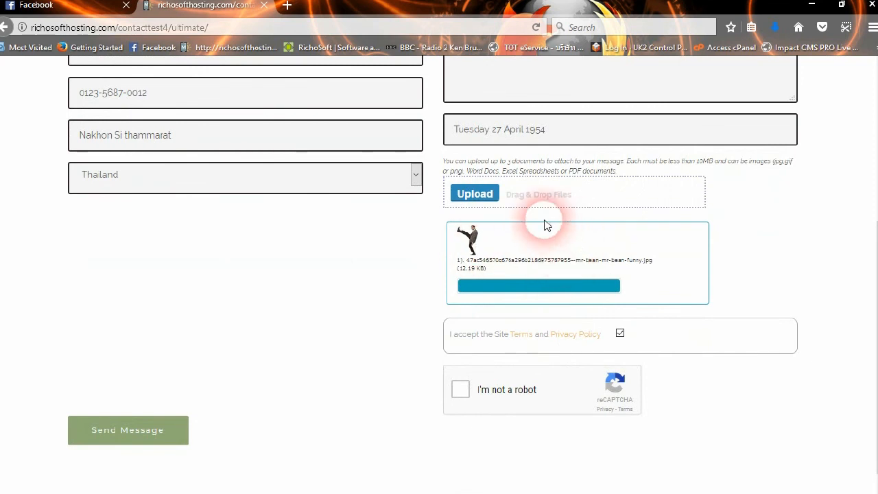
# Upload 200_d.gif and 511L6OcBkVL._SY355_.jpg together as further attachments
pyautogui.click(475, 194)
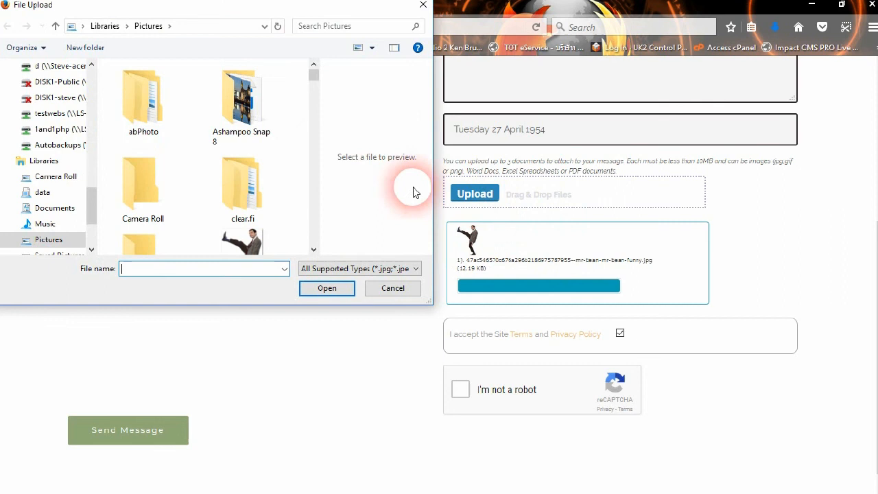
pyautogui.scroll(-5, 260, 240)
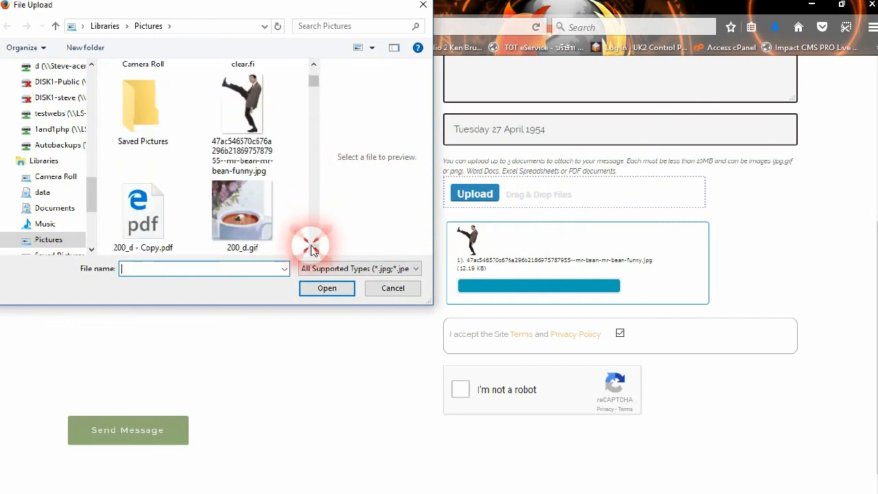
pyautogui.click(247, 137)
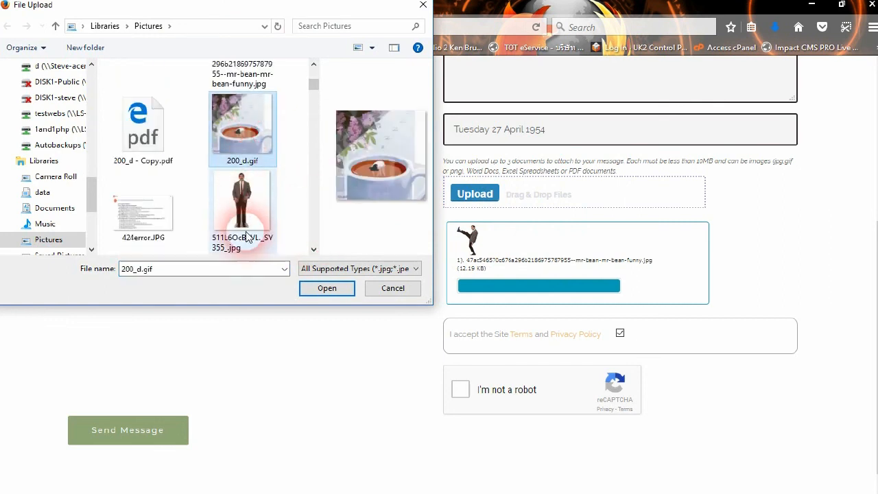
pyautogui.keyDown('ctrl'); pyautogui.click(245, 203); pyautogui.keyUp('ctrl')
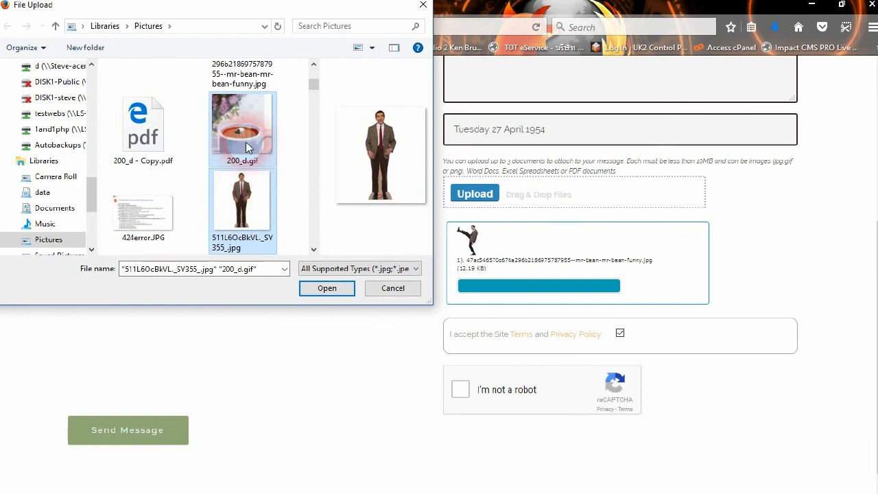
pyautogui.click(320, 289)
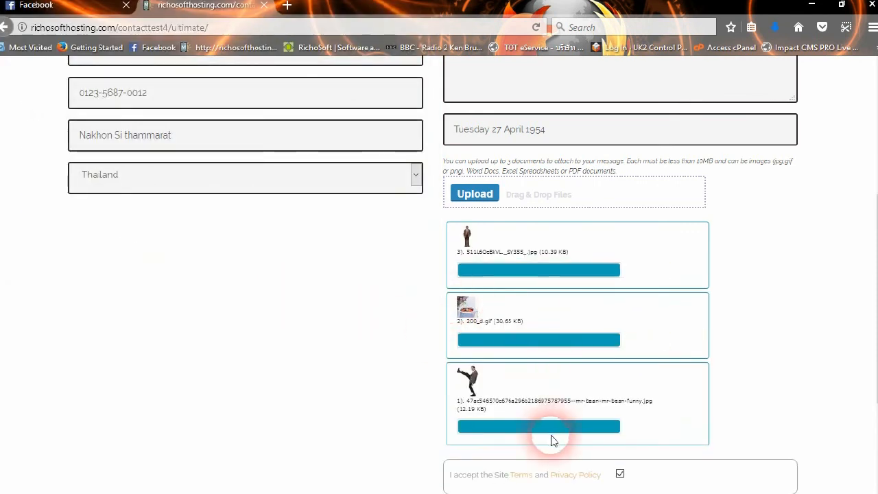
pyautogui.scroll(-2, 535, 321)
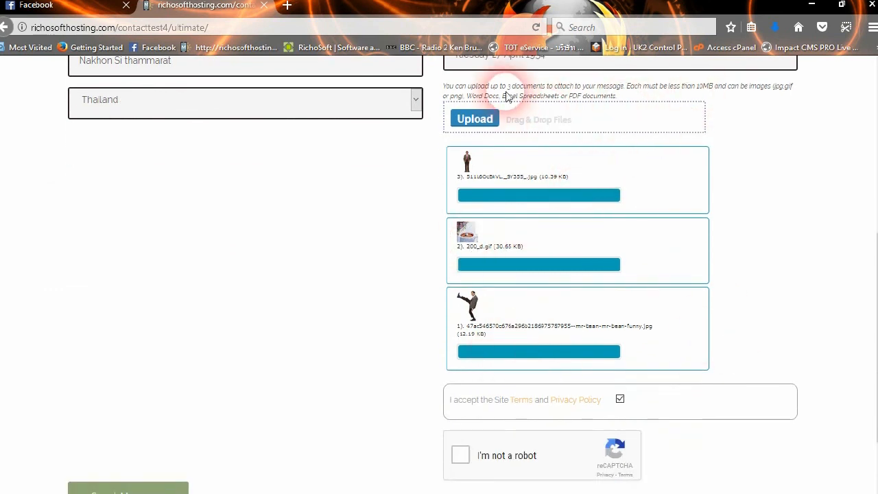
# Try uploading images.jpg as a fourth file and see it rejected (max 3 files)
pyautogui.click(482, 118)
pyautogui.moveTo(308, 71); pyautogui.dragTo(299, 151)
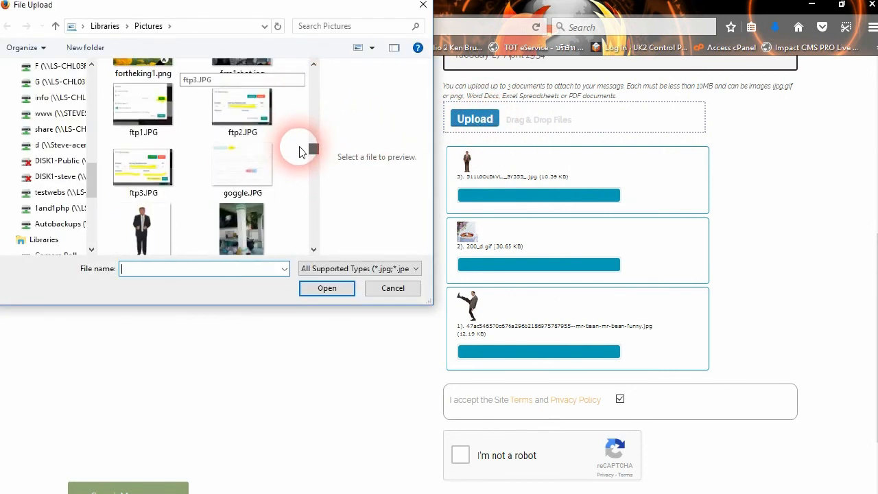
pyautogui.click(157, 231)
pyautogui.click(319, 288)
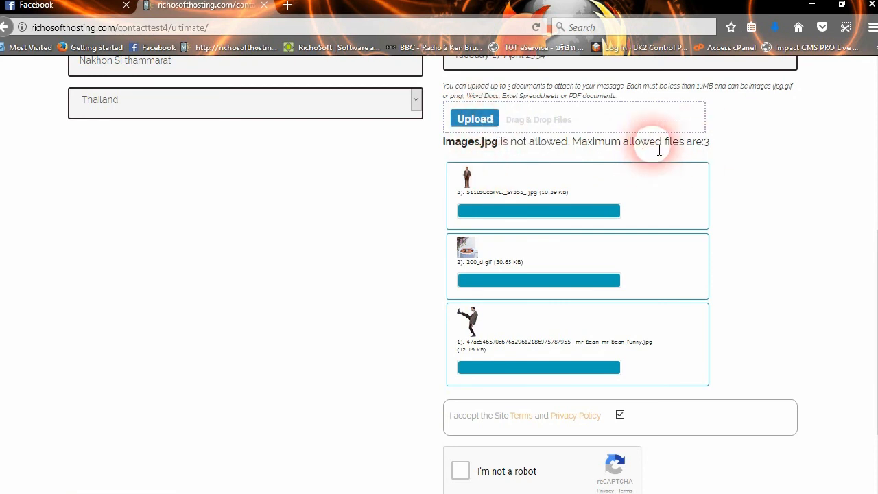
# Switch the file filter to All Files (*.*) and try uploading AVG_Remover.exe, which is refused
pyautogui.click(489, 122)
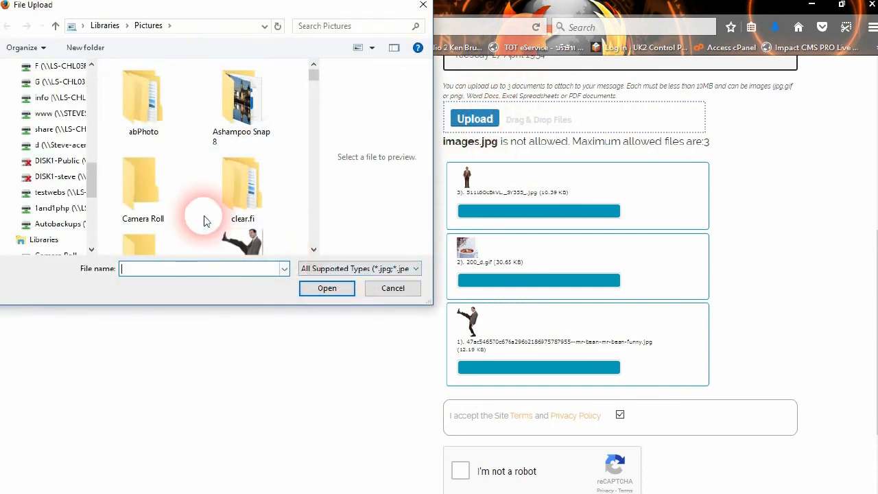
pyautogui.click(367, 268)
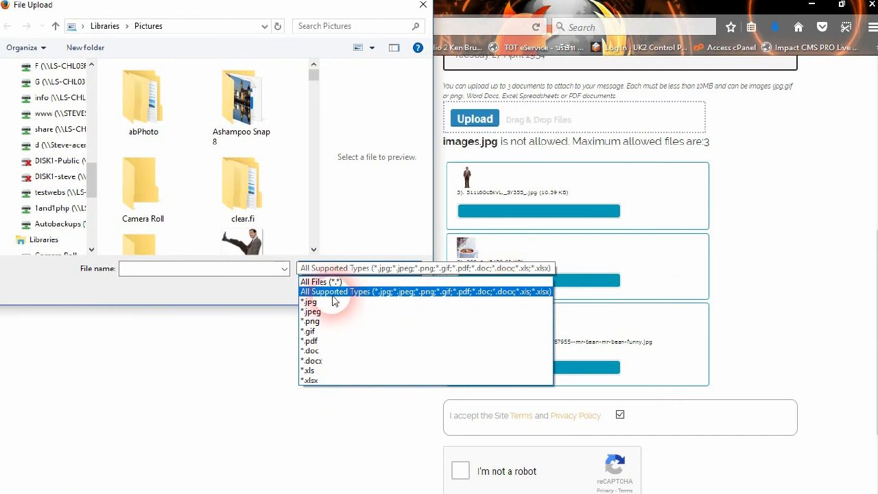
pyautogui.click(319, 282)
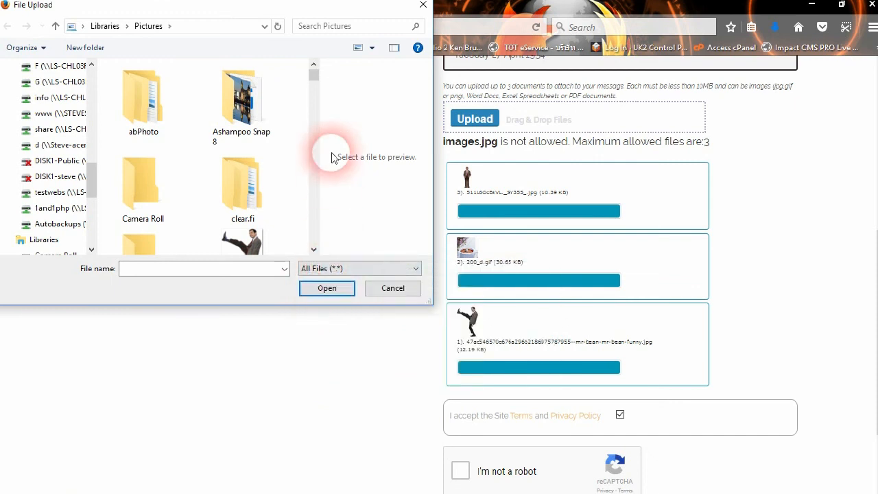
pyautogui.scroll(-5, 312, 195)
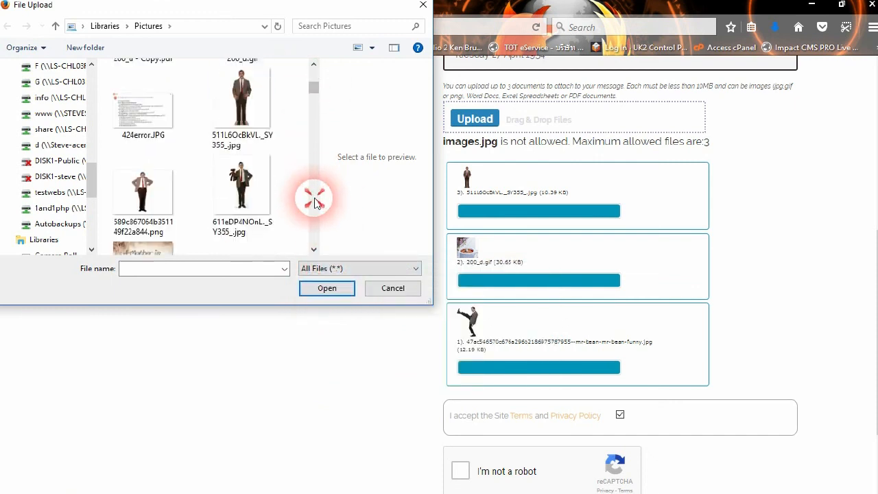
pyautogui.scroll(-5, 314, 202)
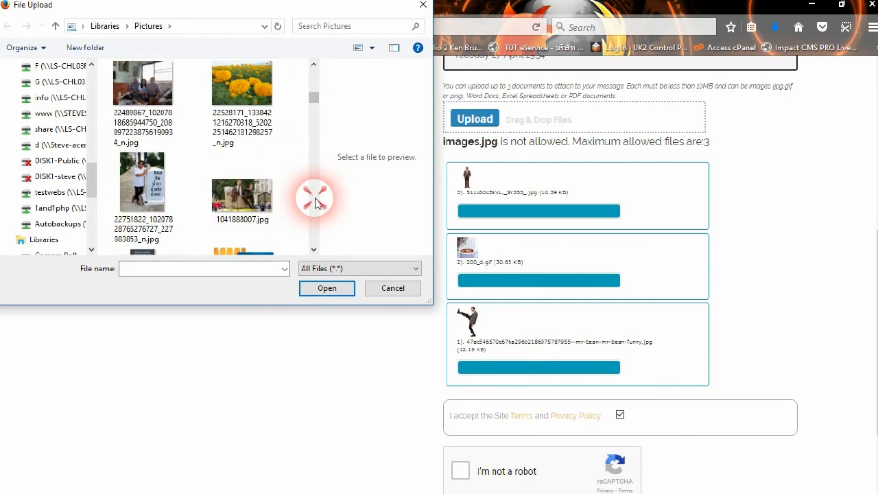
pyautogui.scroll(-3, 314, 203)
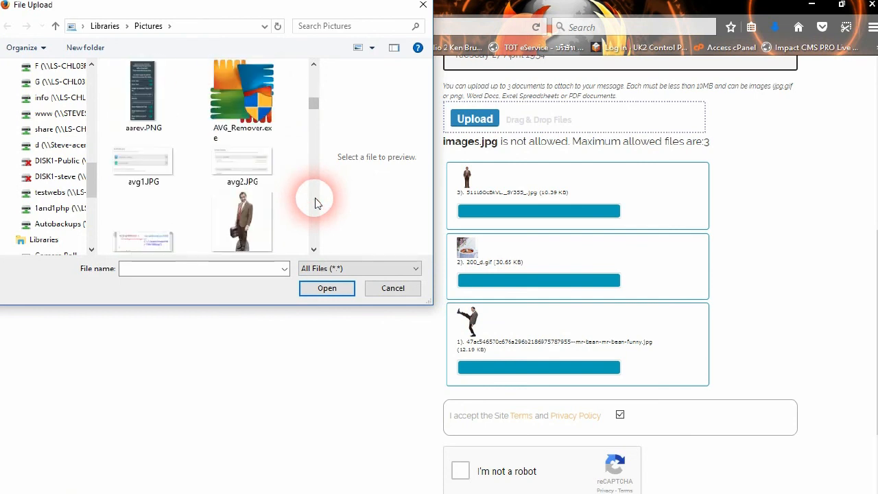
pyautogui.click(273, 103)
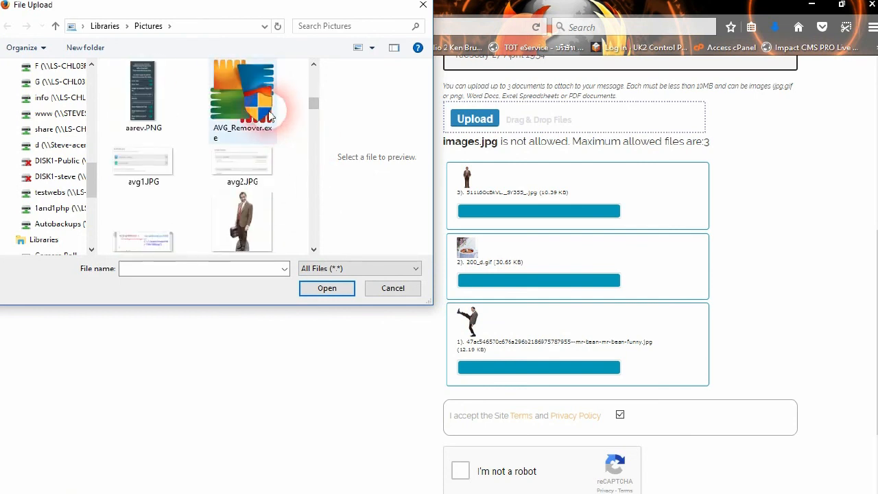
pyautogui.click(341, 296)
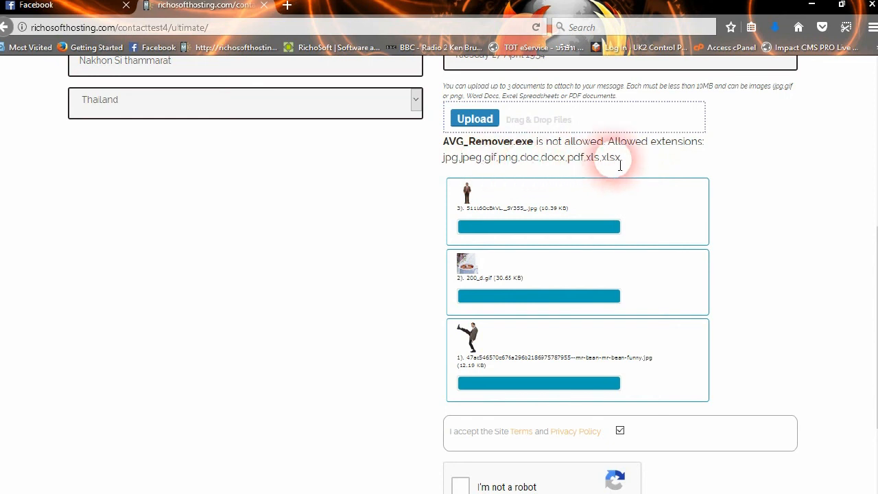
pyautogui.scroll(-3, 754, 192)
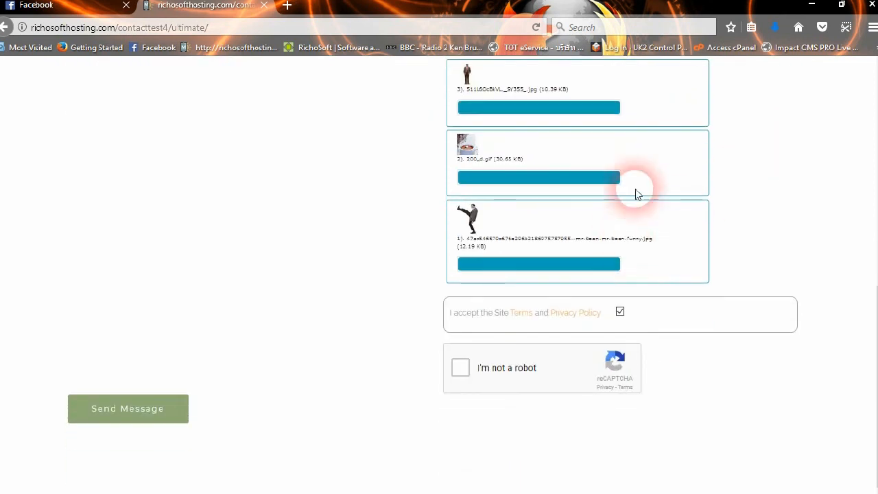
pyautogui.scroll(5, 715, 172)
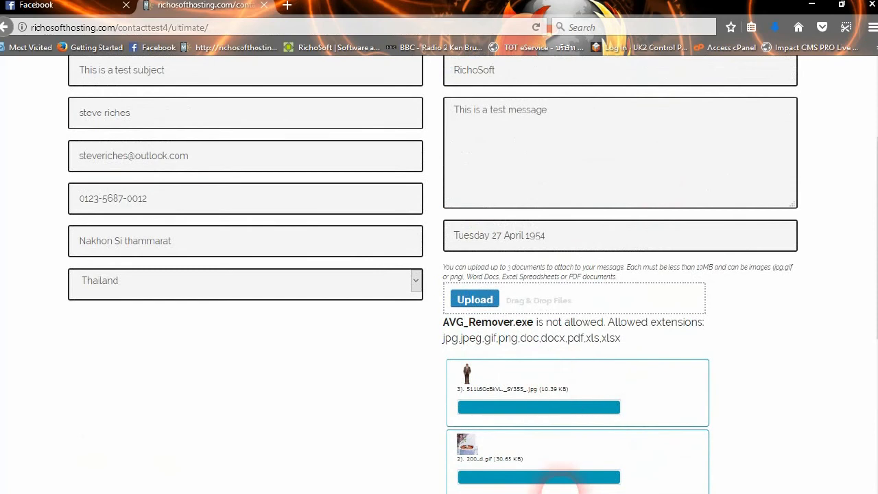
pyautogui.scroll(-4, 590, 439)
pyautogui.scroll(5, 554, 313)
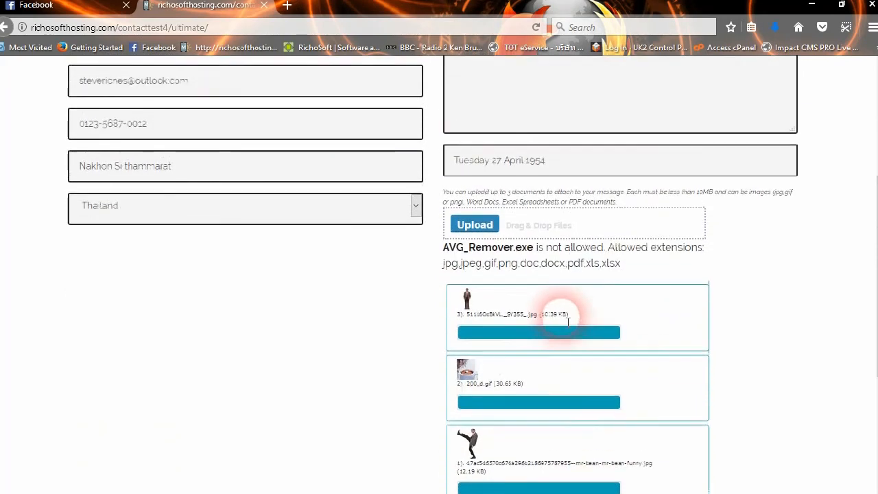
pyautogui.scroll(-2, 538, 370)
pyautogui.scroll(-6, 539, 371)
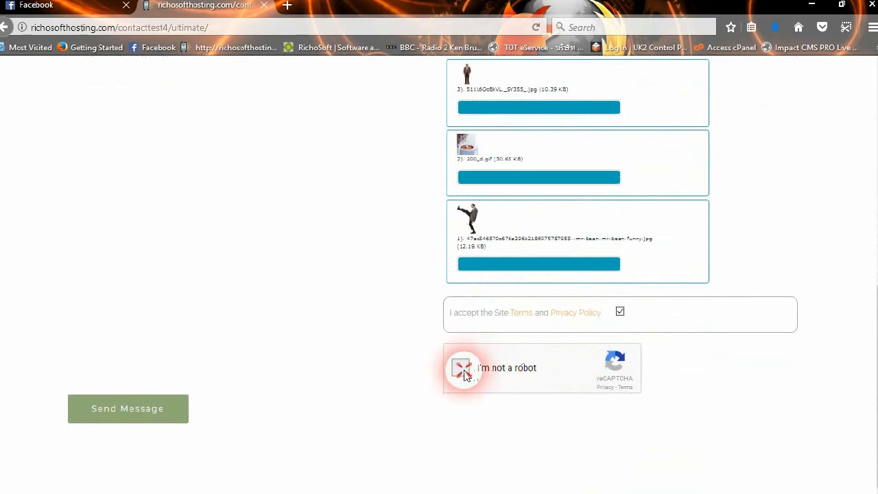
pyautogui.click(461, 371)
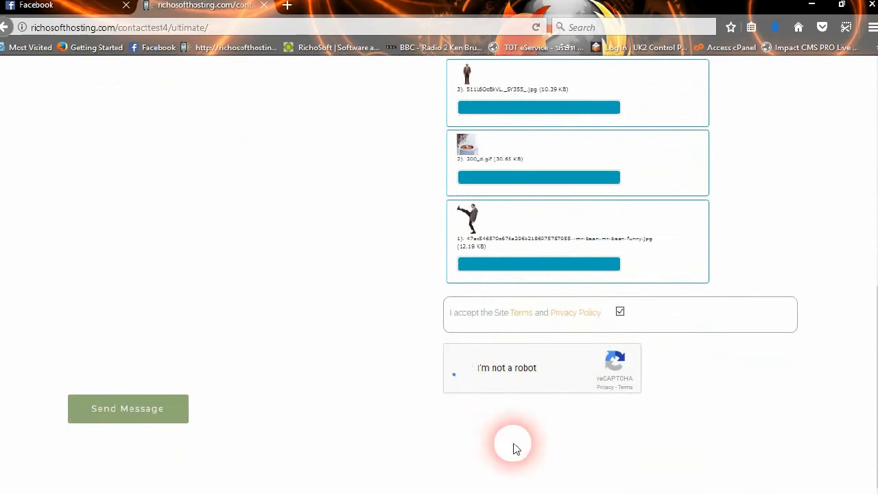
pyautogui.click(140, 407)
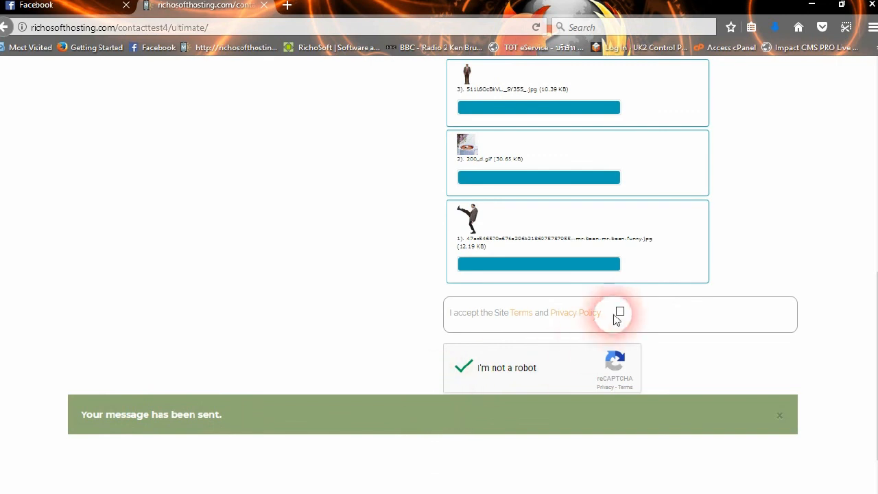
pyautogui.scroll(4, 614, 312)
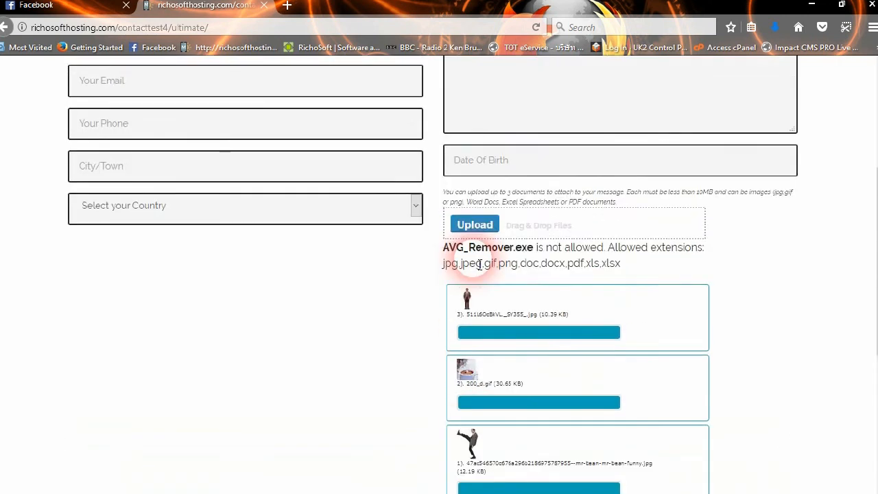
pyautogui.scroll(4, 479, 265)
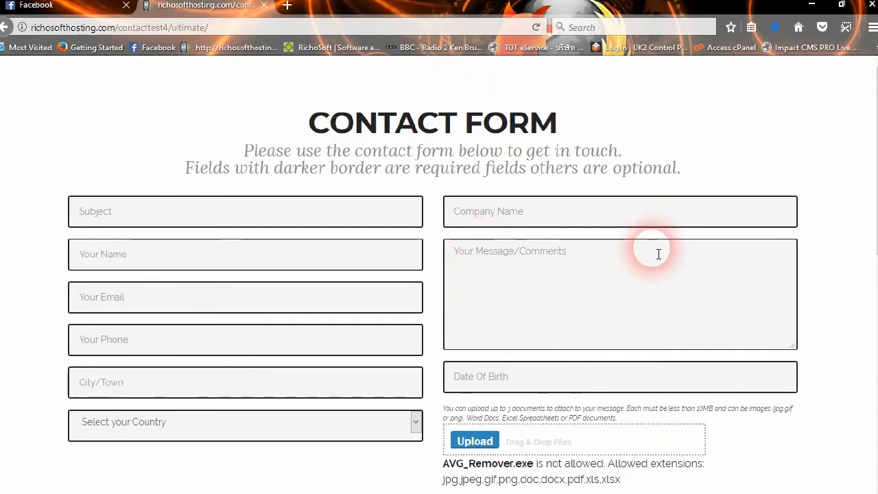
pyautogui.scroll(-1, 647, 338)
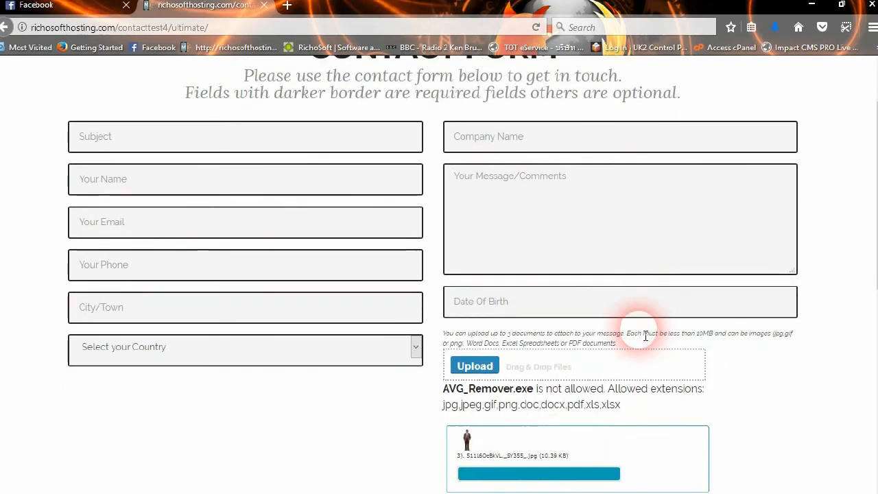
pyautogui.moveTo(234, 489)
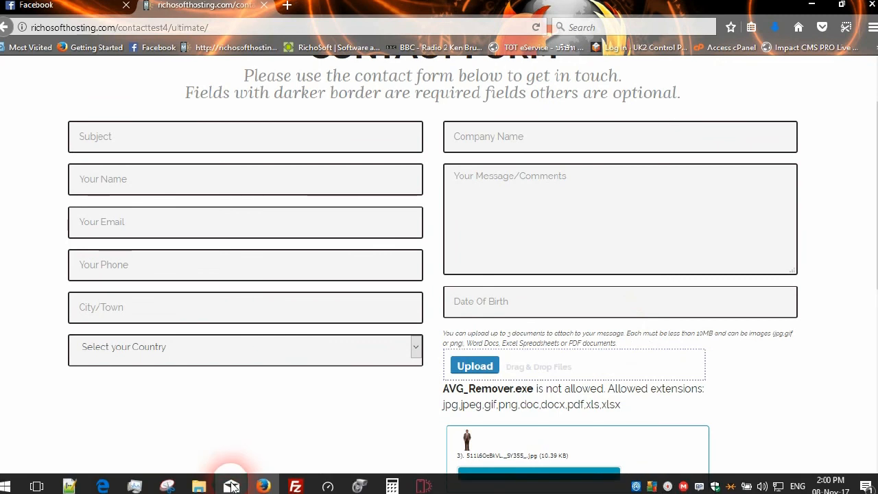
# Open the latest Website Contact notification email in Mail and view its attached image previews
pyautogui.click(233, 487)
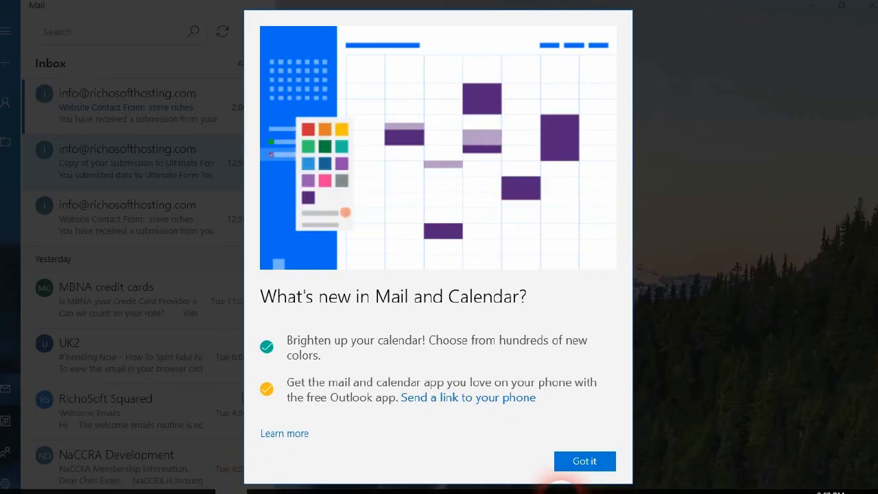
pyautogui.click(591, 460)
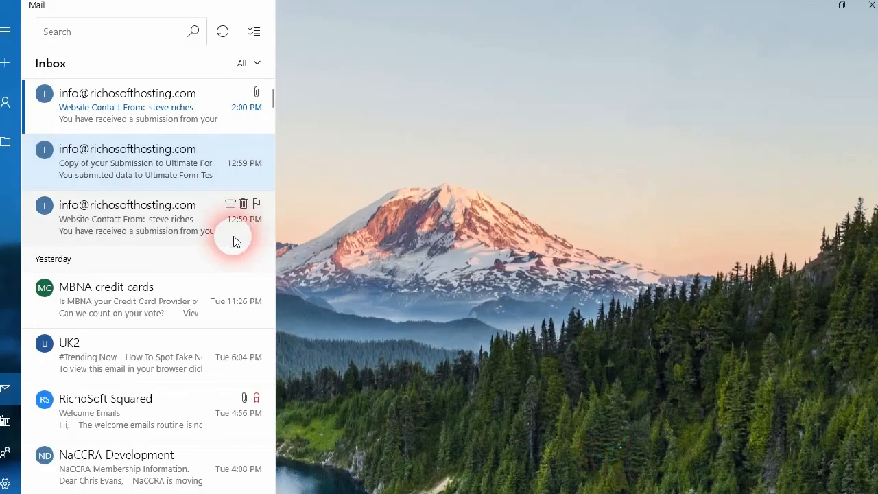
pyautogui.click(136, 107)
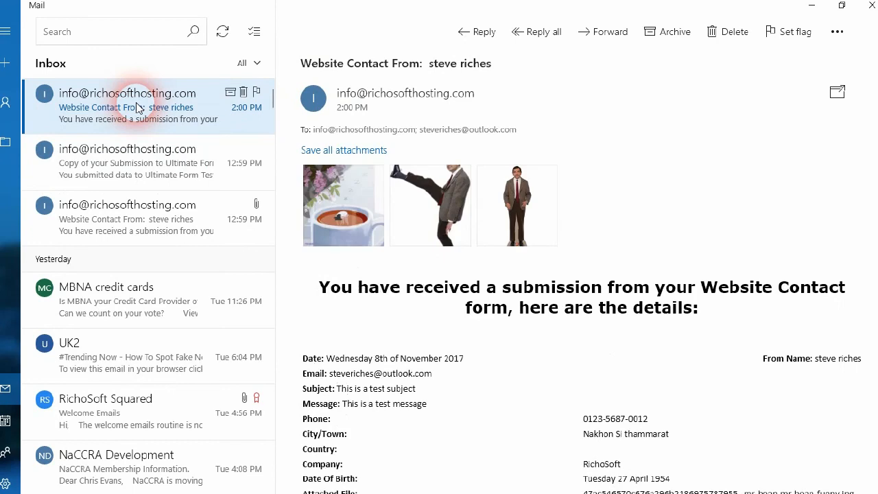
pyautogui.click(389, 166)
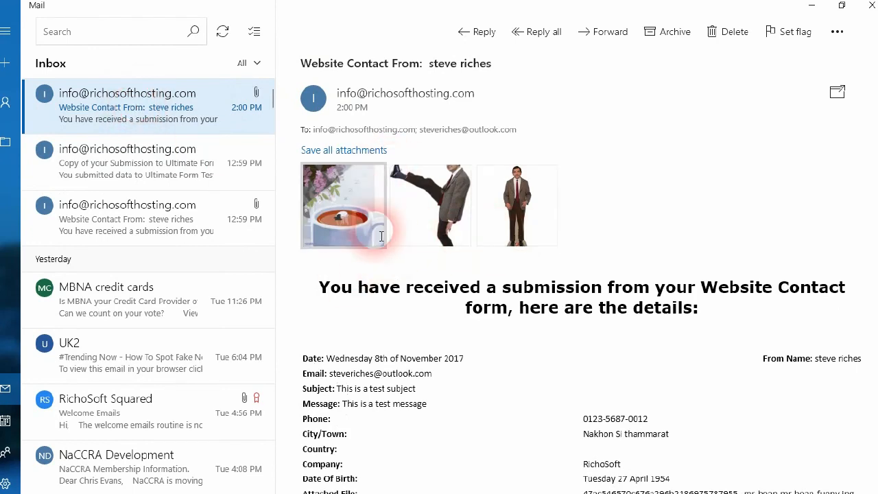
pyautogui.click(506, 275)
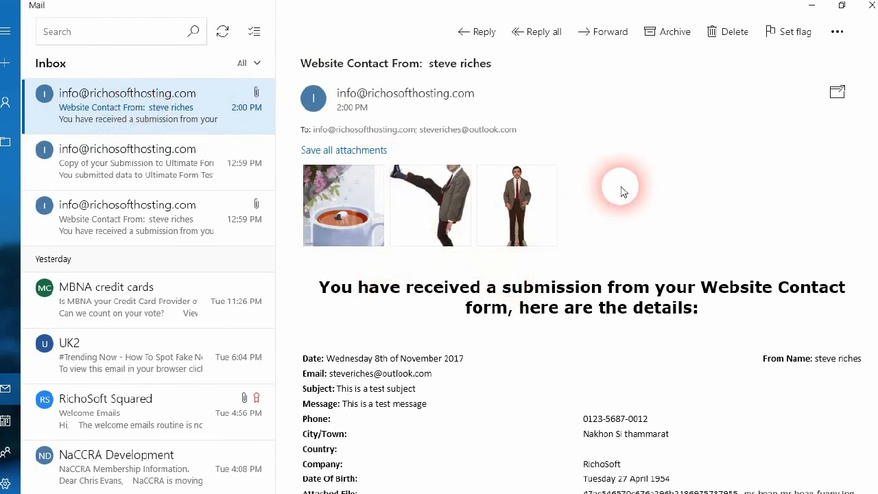
pyautogui.scroll(-3, 622, 192)
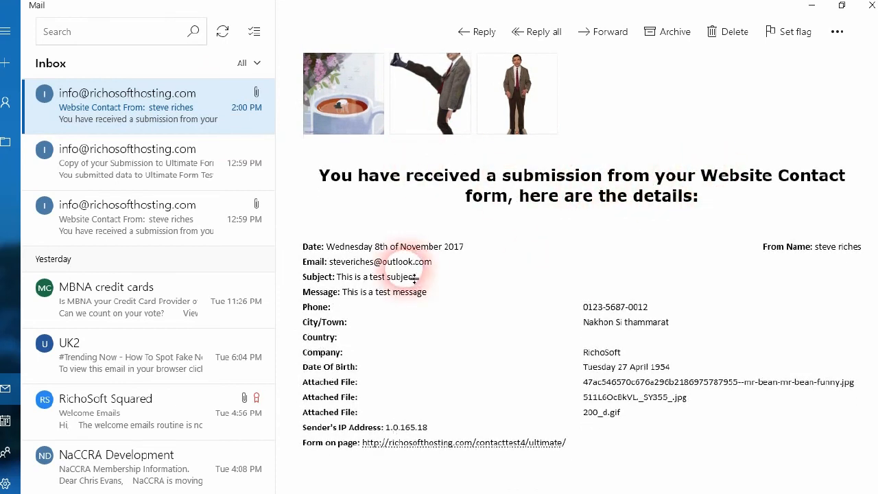
# Check the submission date and blank Country value, then open the Junk Email folder
pyautogui.moveTo(325, 247); pyautogui.dragTo(466, 253)
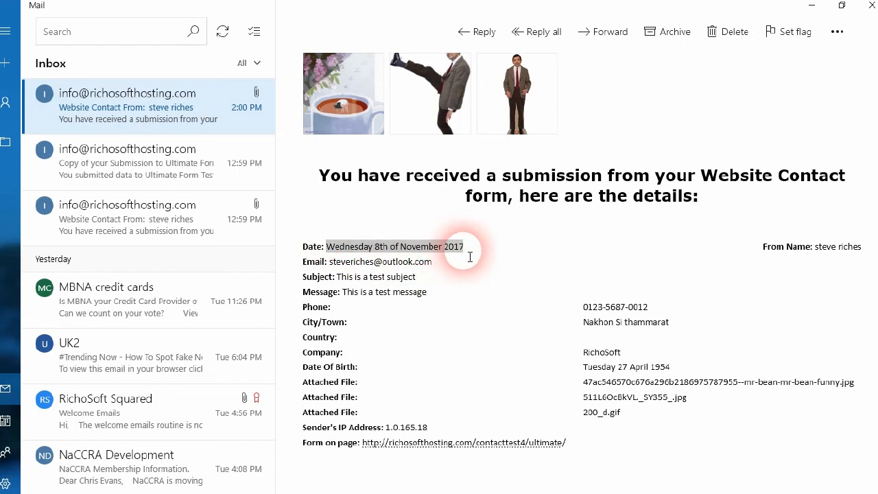
pyautogui.click(846, 264)
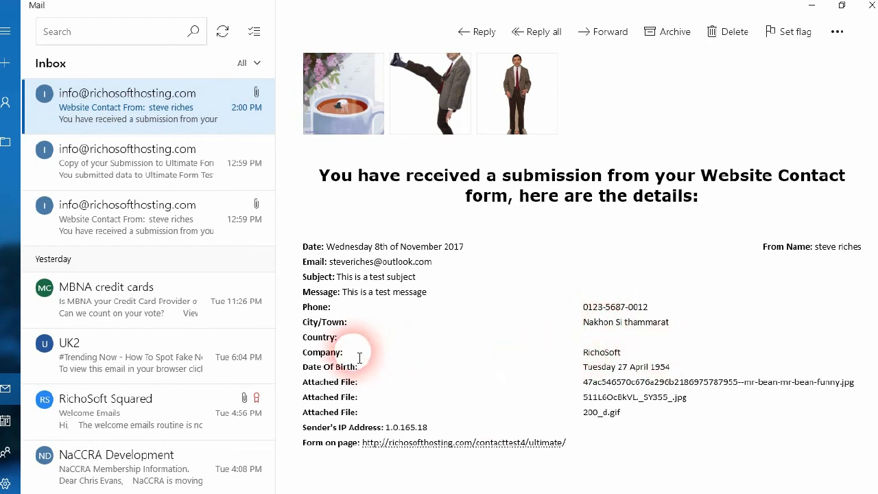
pyautogui.click(582, 334)
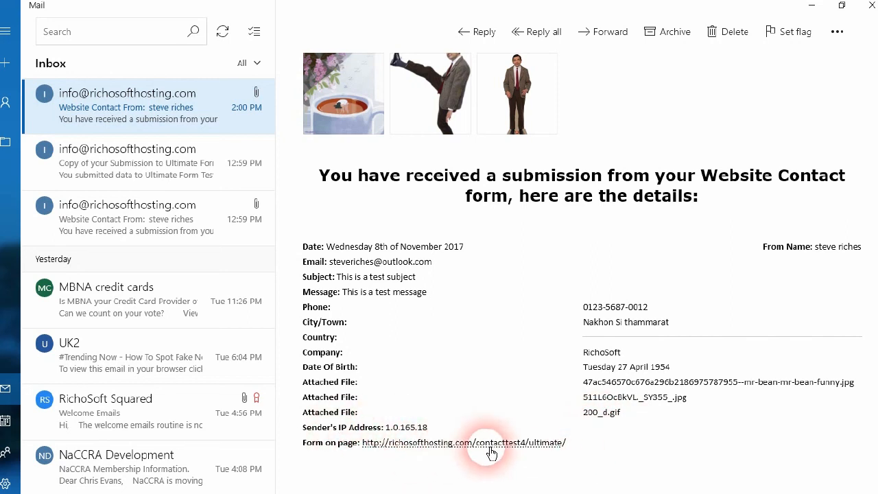
pyautogui.scroll(2, 595, 258)
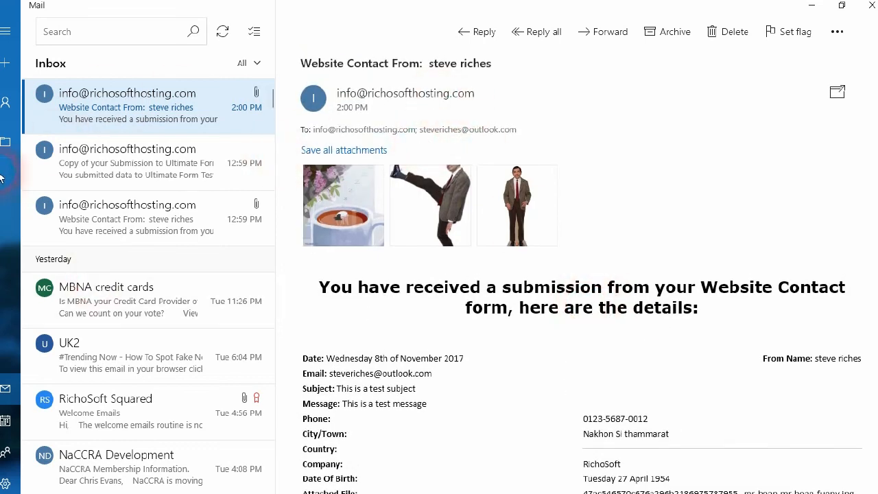
pyautogui.click(5, 142)
pyautogui.click(58, 234)
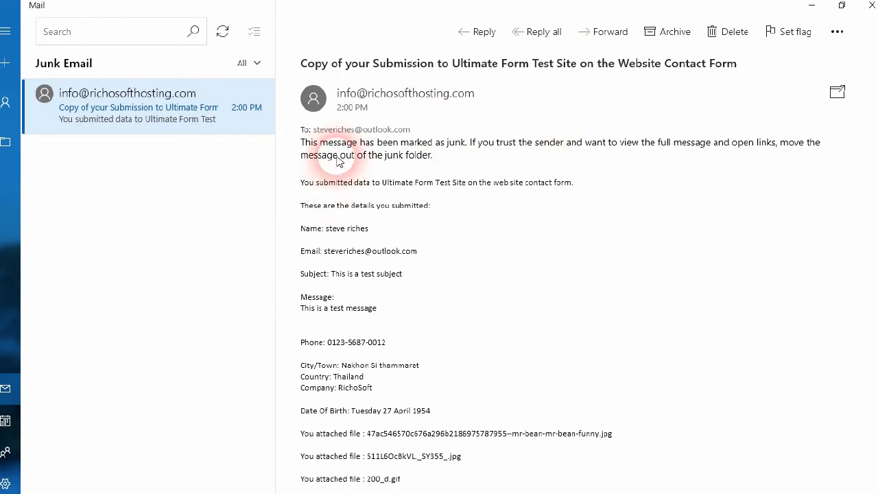
# Move the junk submission copy into the Inbox and return to the Inbox
pyautogui.rightClick(192, 100)
pyautogui.click(233, 168)
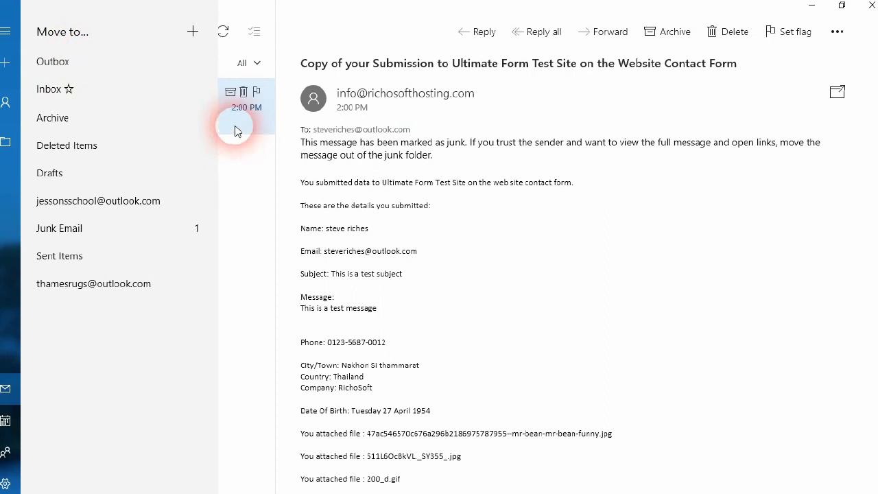
pyautogui.click(67, 88)
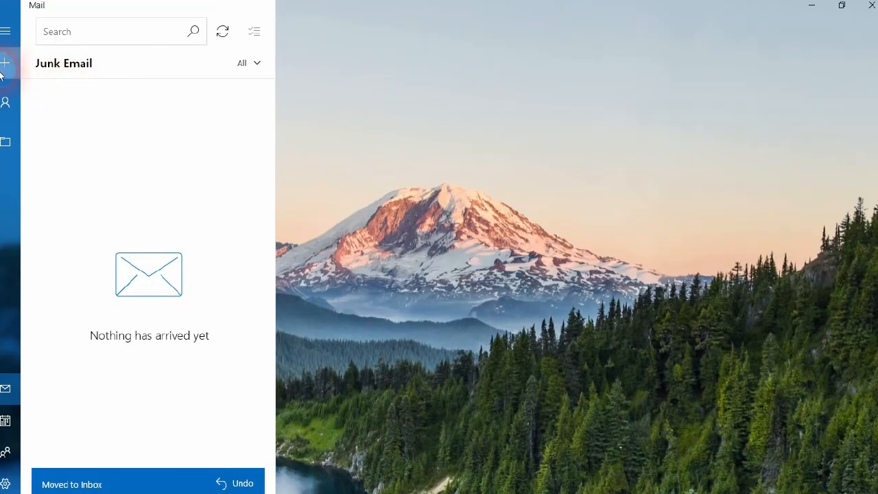
pyautogui.click(8, 142)
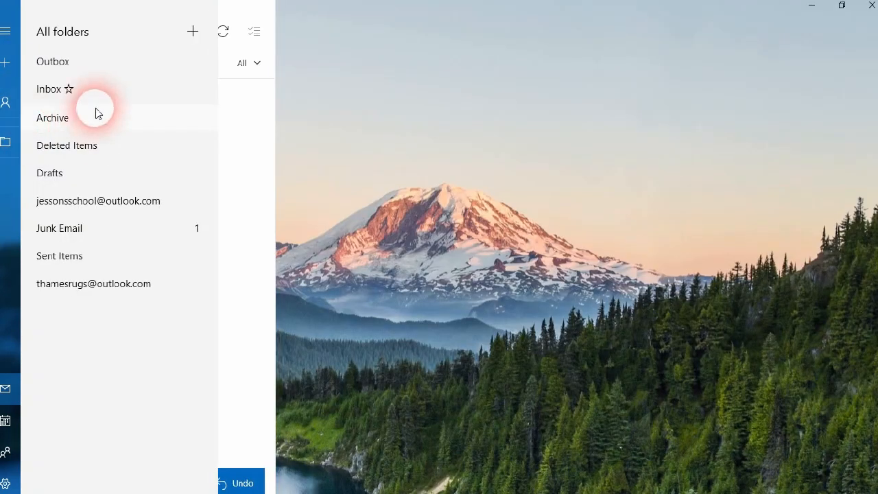
pyautogui.click(87, 86)
# Read the Copy of your Submission email's three attached file names, then close Mail
pyautogui.click(159, 114)
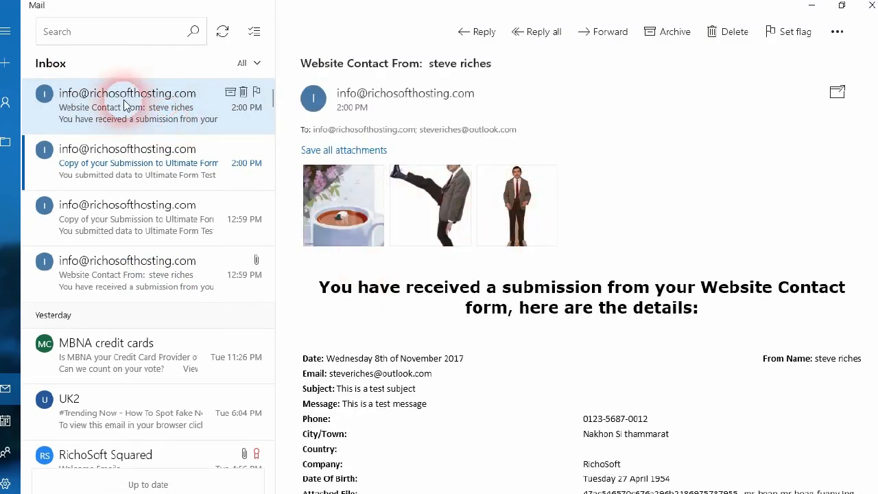
pyautogui.click(128, 157)
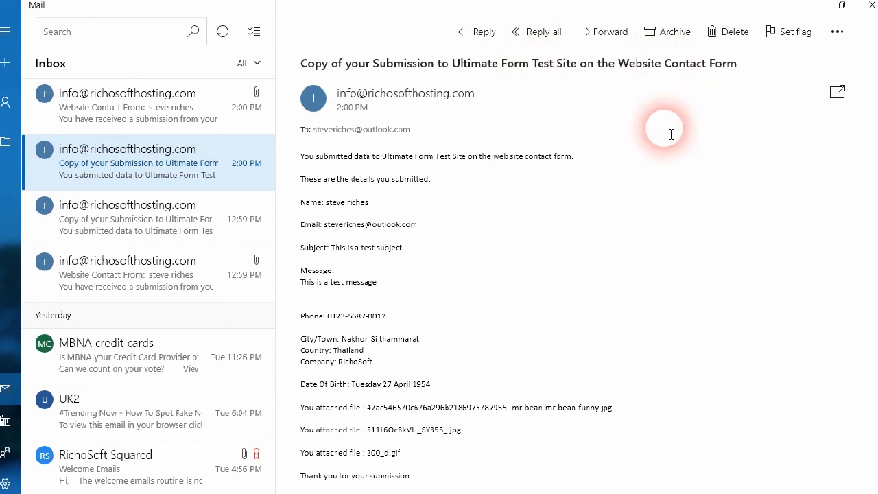
pyautogui.scroll(-2, 417, 146)
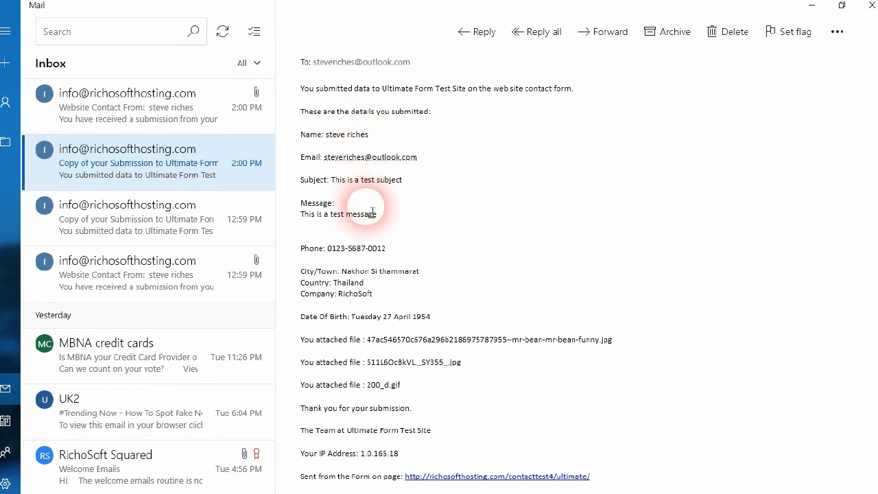
pyautogui.scroll(-1, 394, 267)
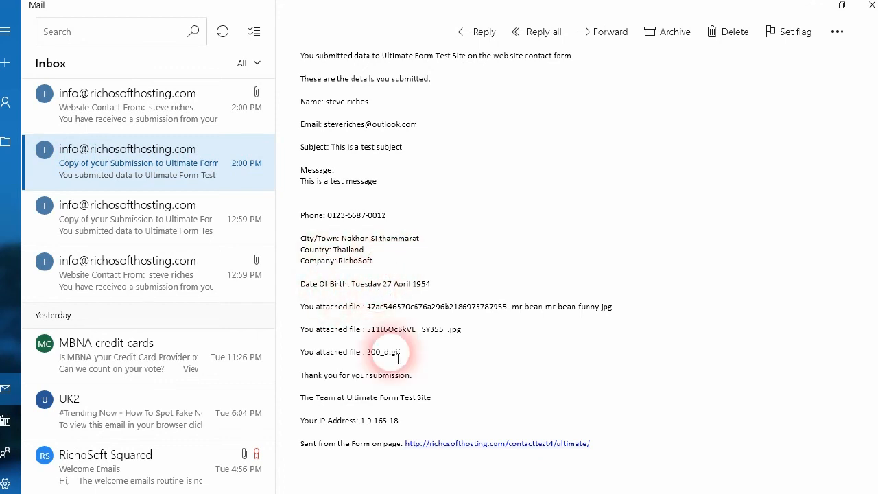
pyautogui.moveTo(367, 307); pyautogui.dragTo(620, 320)
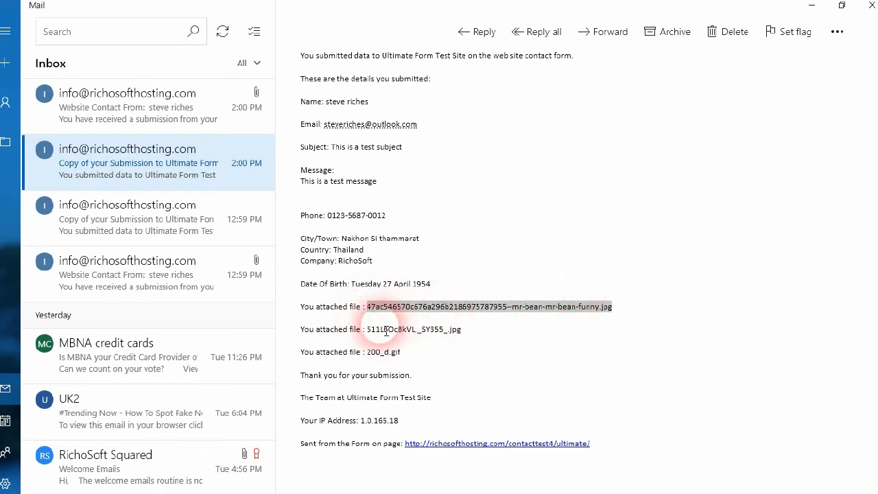
pyautogui.moveTo(368, 331); pyautogui.dragTo(476, 327)
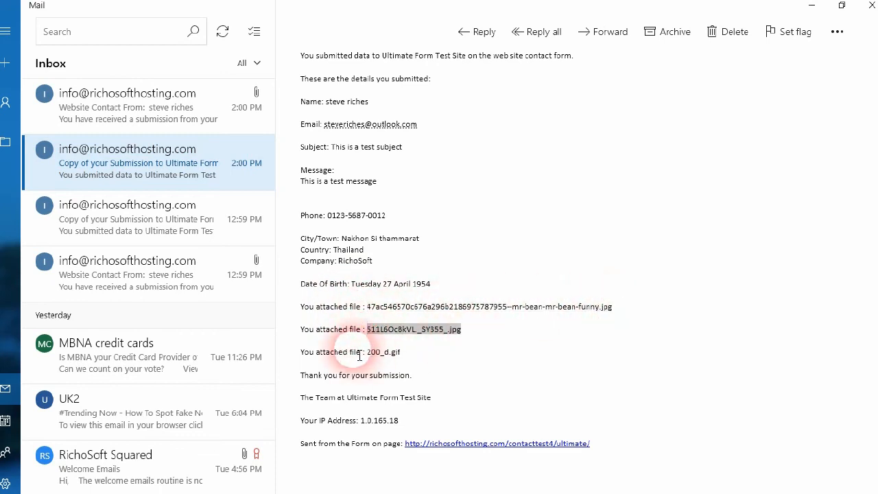
pyautogui.moveTo(373, 358); pyautogui.dragTo(407, 352)
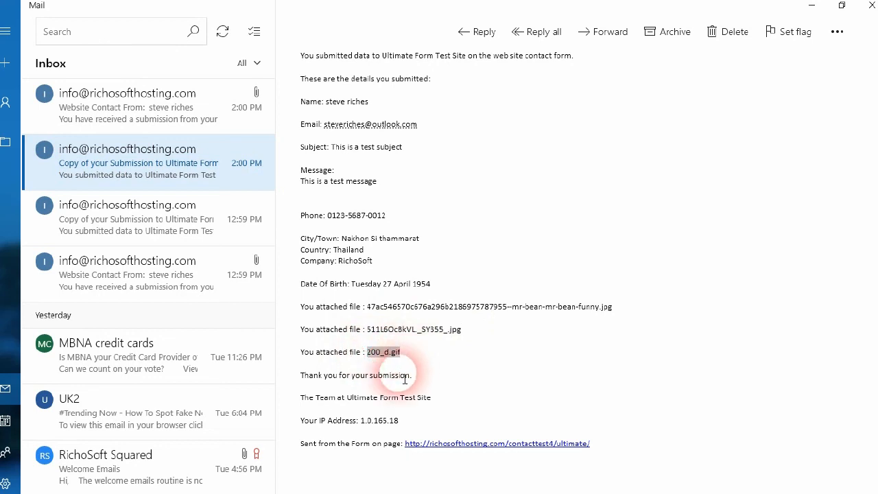
pyautogui.click(389, 380)
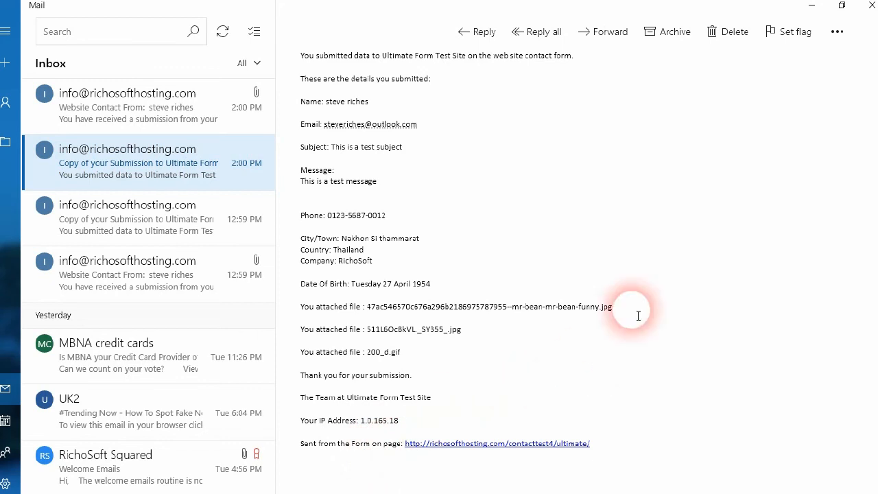
pyautogui.scroll(3, 618, 301)
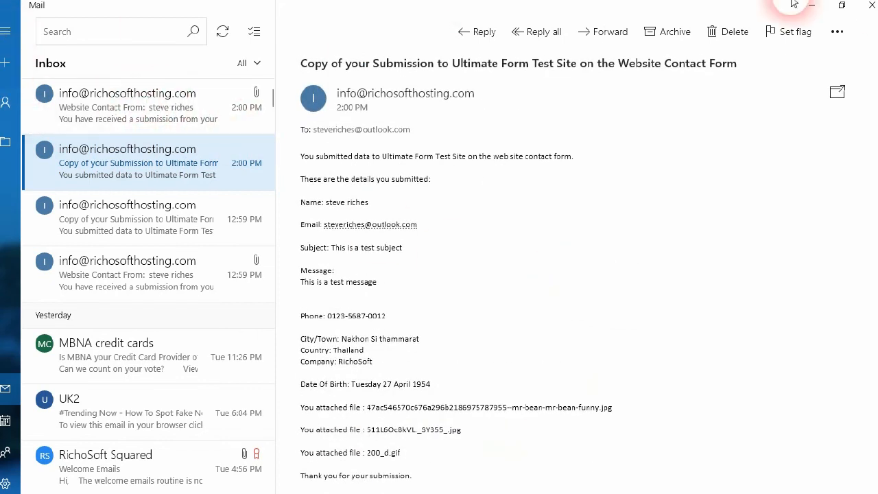
pyautogui.click(870, 6)
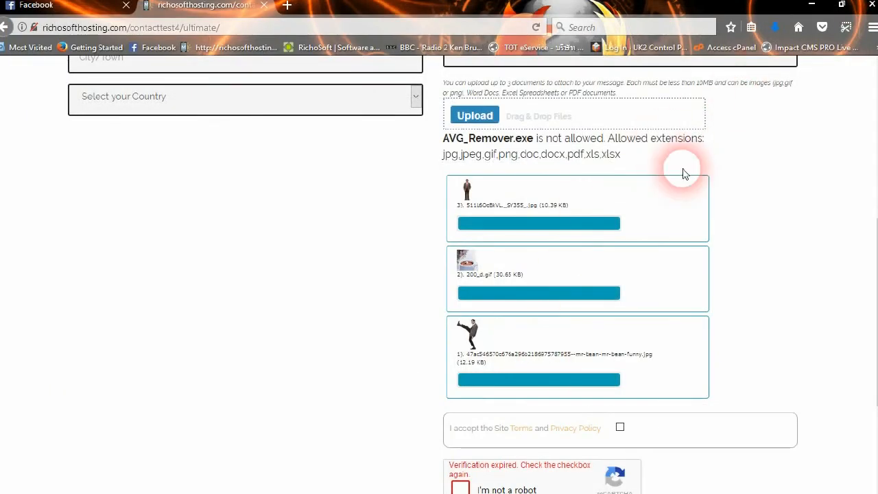
pyautogui.scroll(3, 663, 156)
pyautogui.scroll(2, 663, 157)
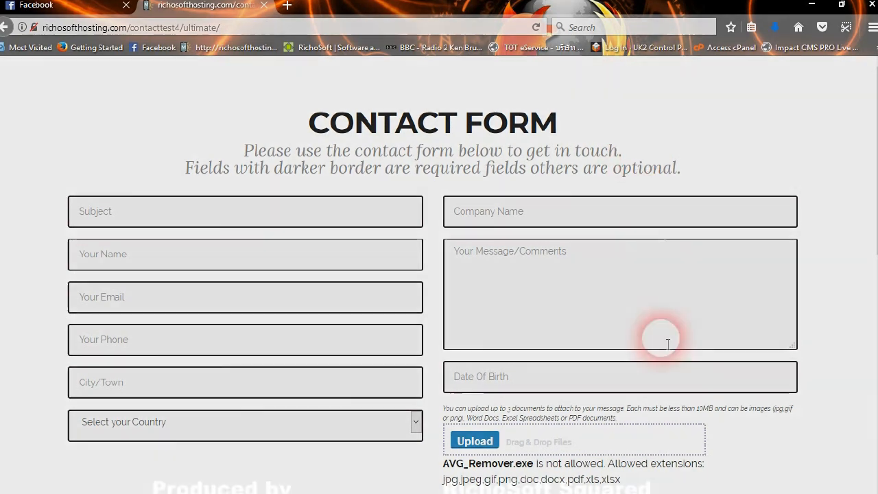
pyautogui.scroll(-2, 753, 449)
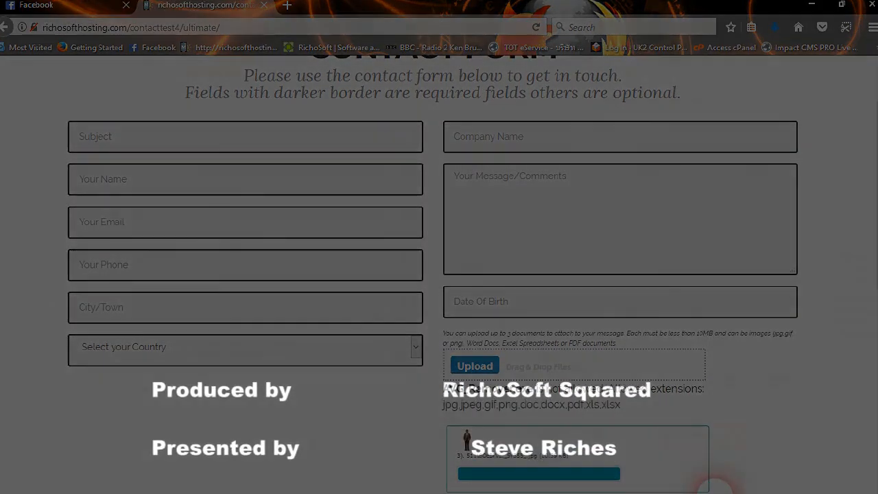